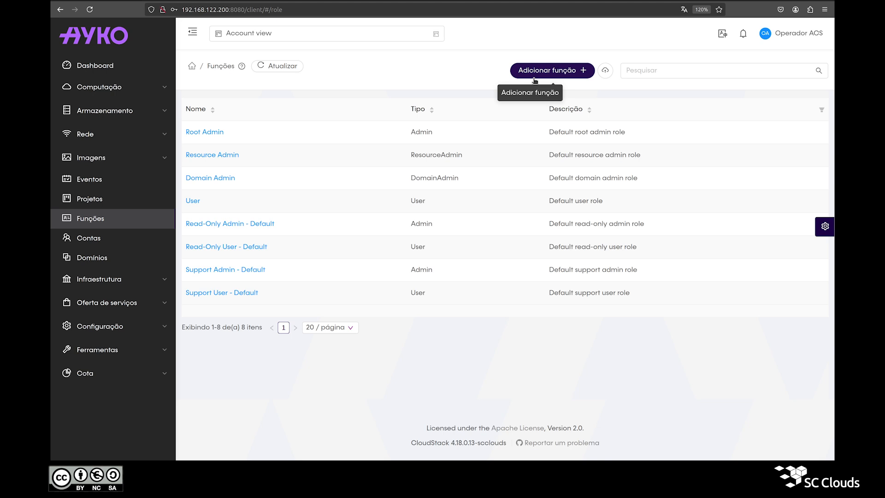
Go to the Contas accounts list and open the Adicionar conta form
left_click(139, 240)
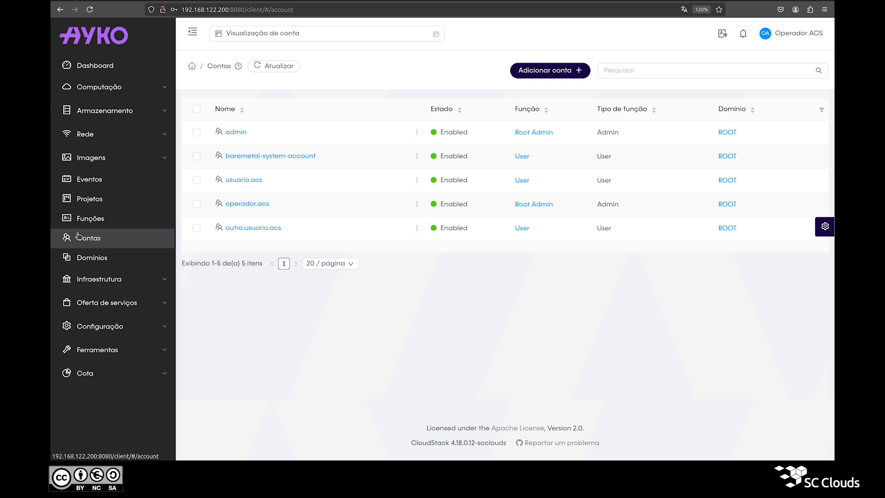
left_click(530, 74)
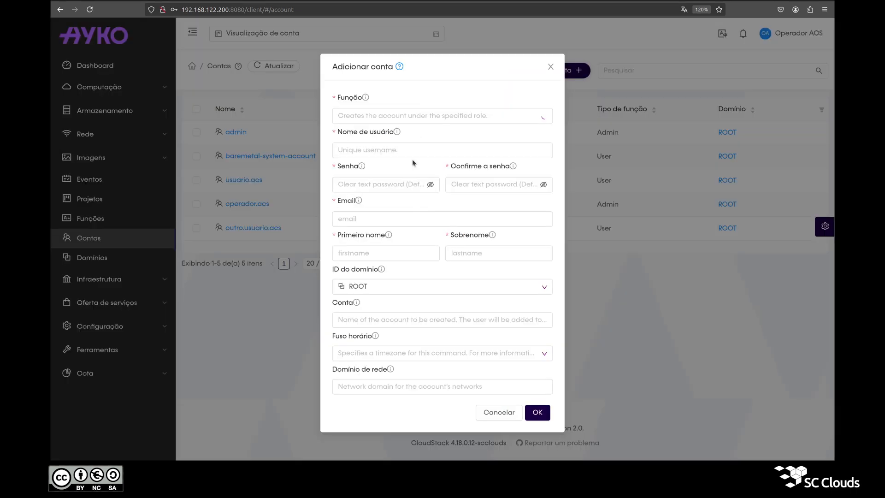
left_click(382, 119)
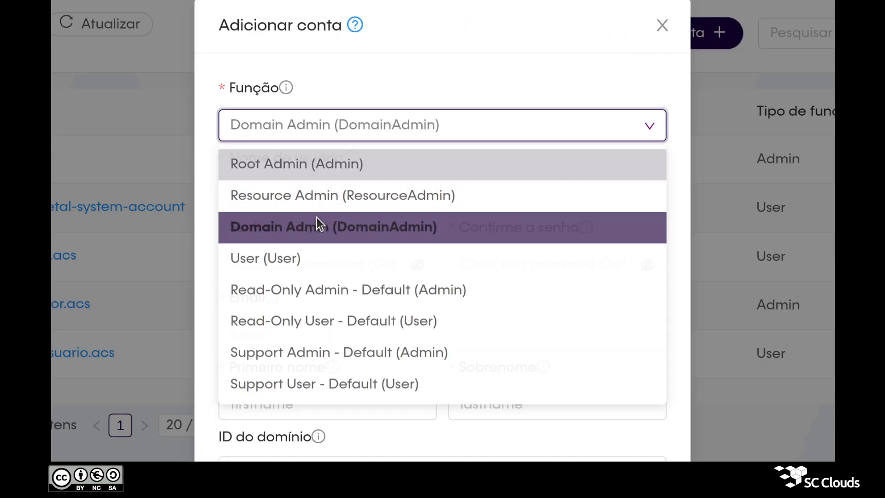
left_click(317, 224)
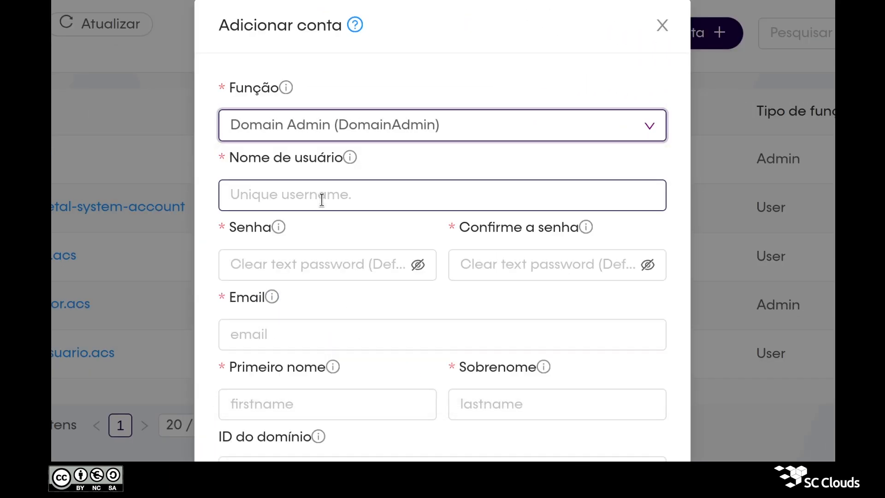
left_click(322, 200)
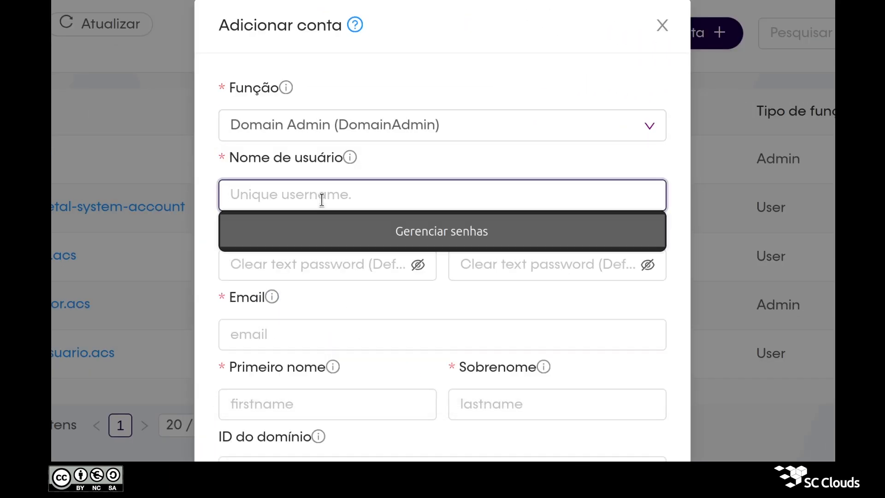
type("administrador.dominio.acs")
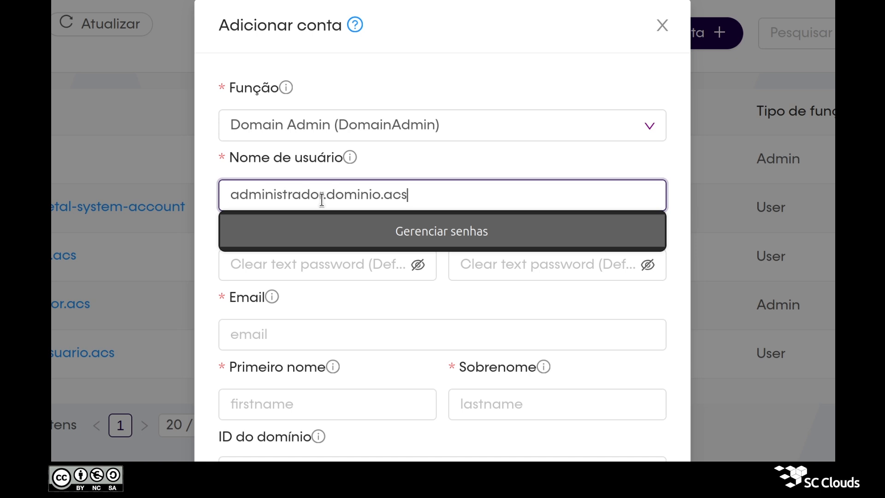
left_click(322, 200)
left_click(369, 199)
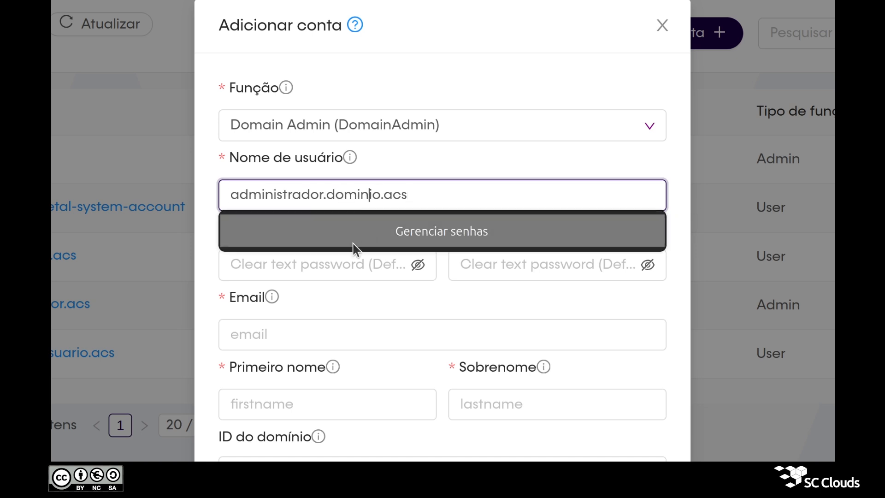
key("Tab")
type("•••••••••")
key("Tab")
type("••••••••")
key("Tab")
key("ctrl+v")
type("@email.com")
Enter first name 'Administrador Domínio', last name 'ACS', timezone America/Sao_Paulo, and create the account
key("Tab")
type("Adm")
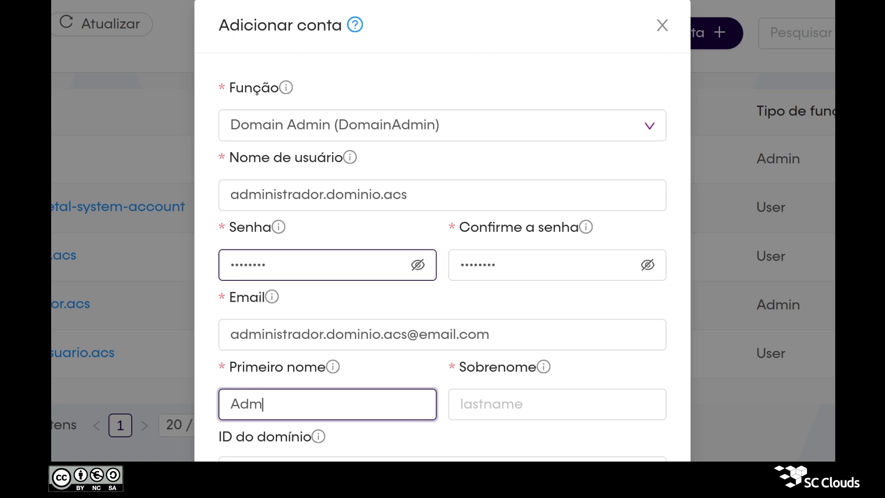
type("inistrador")
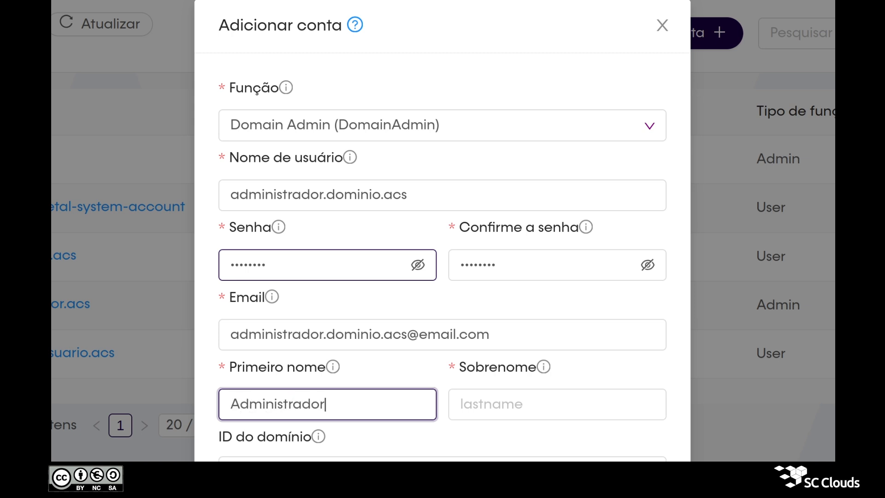
type(" Domínio")
key("Tab")
type("ACS")
key("Tab")
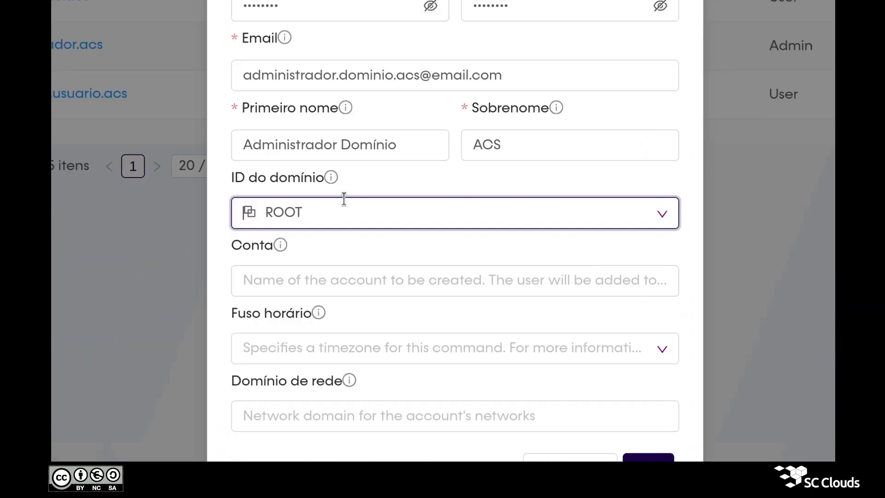
left_click(308, 284)
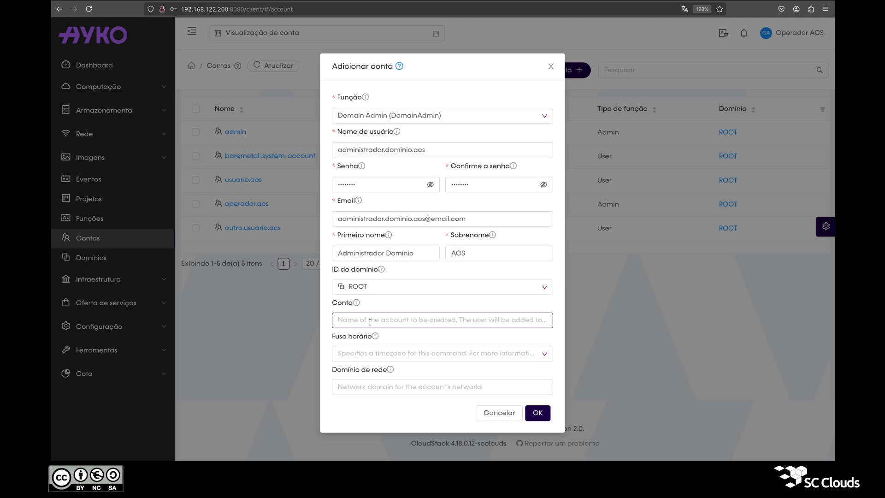
triple_click(409, 154)
left_click(412, 354)
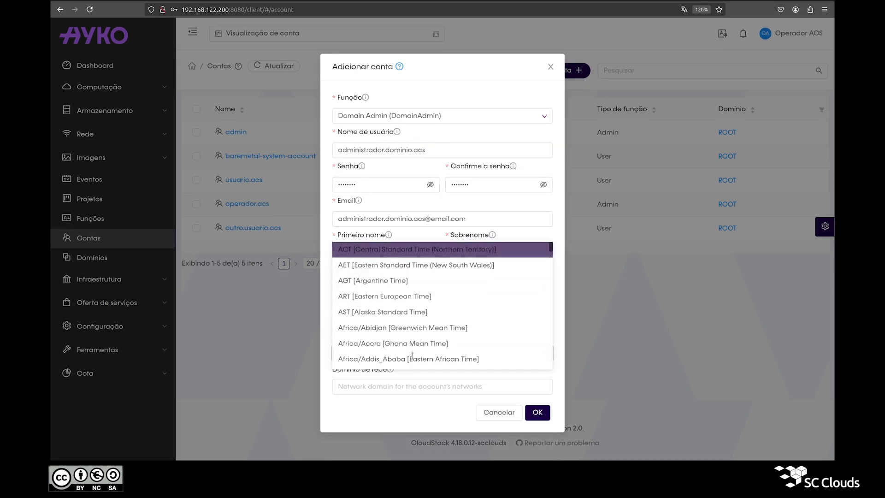
type("sao")
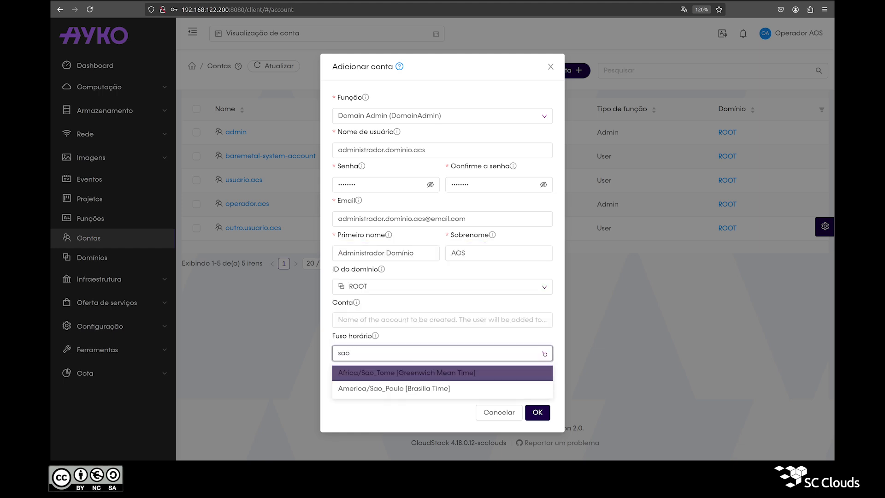
left_click(414, 390)
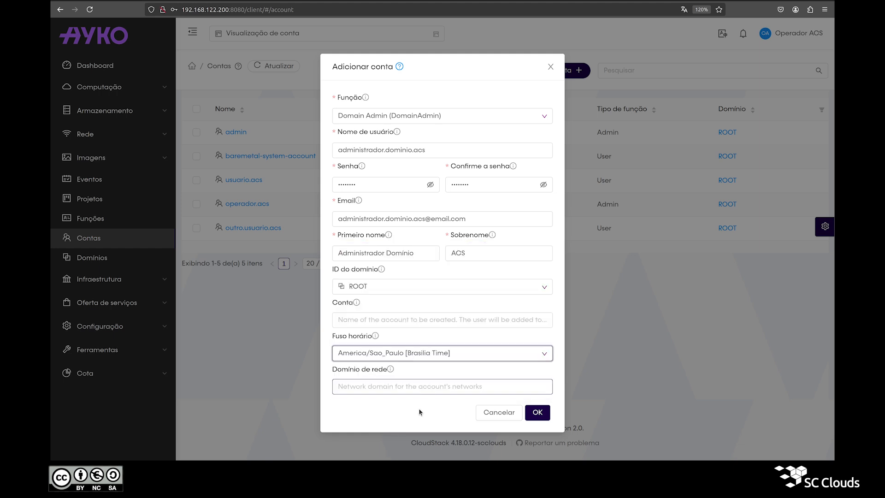
left_click(538, 417)
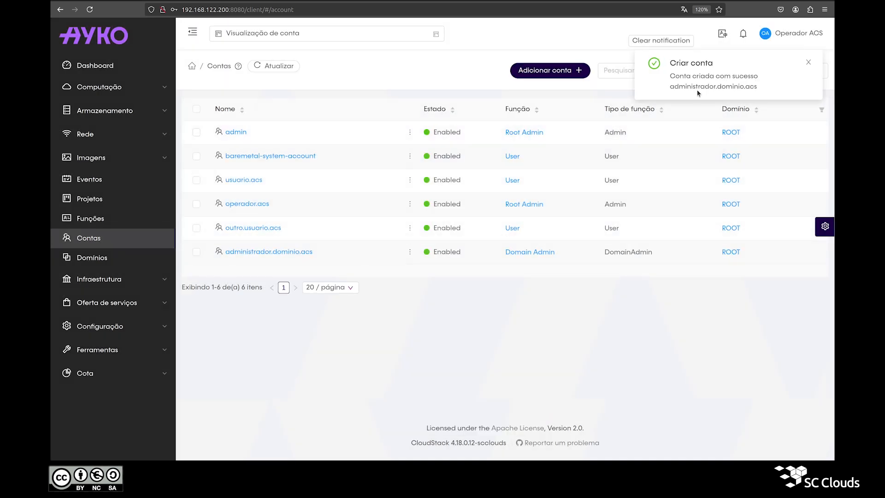
triple_click(698, 89)
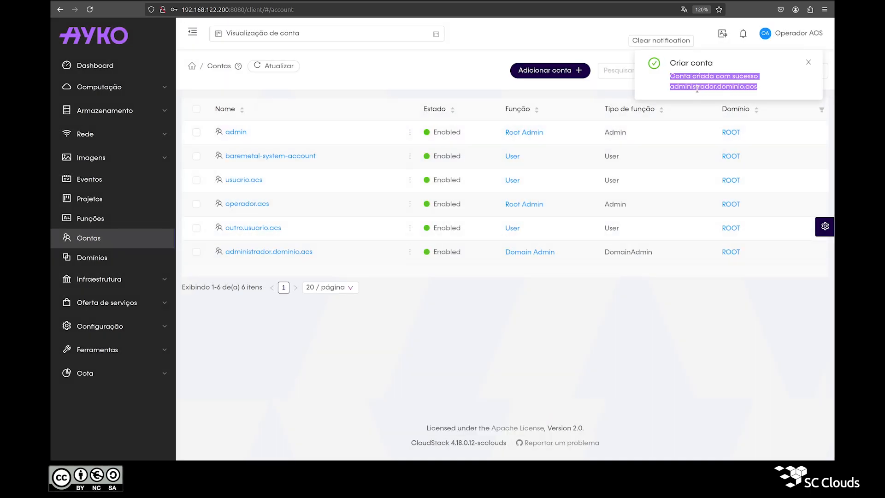
left_click(672, 41)
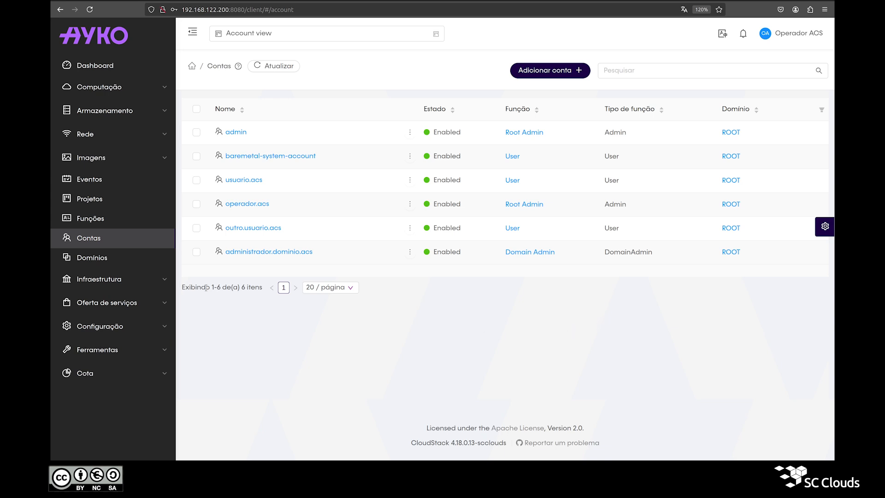
On the new account's page, refresh its resource count and review its limits, settings and events
left_click(263, 252)
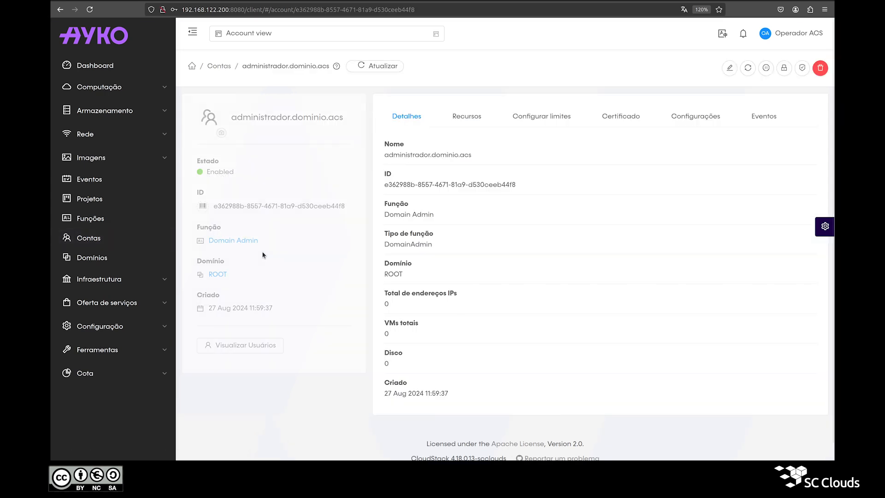
left_click(460, 123)
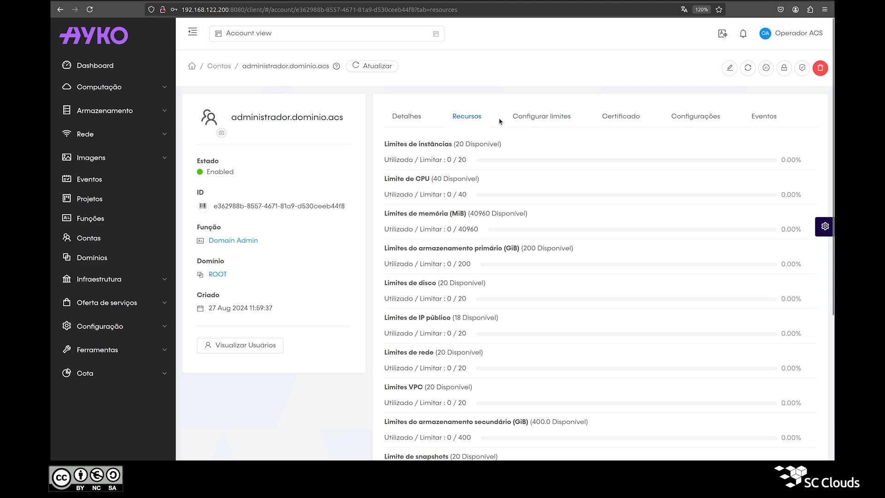
left_click(748, 68)
left_click(533, 275)
left_click(544, 121)
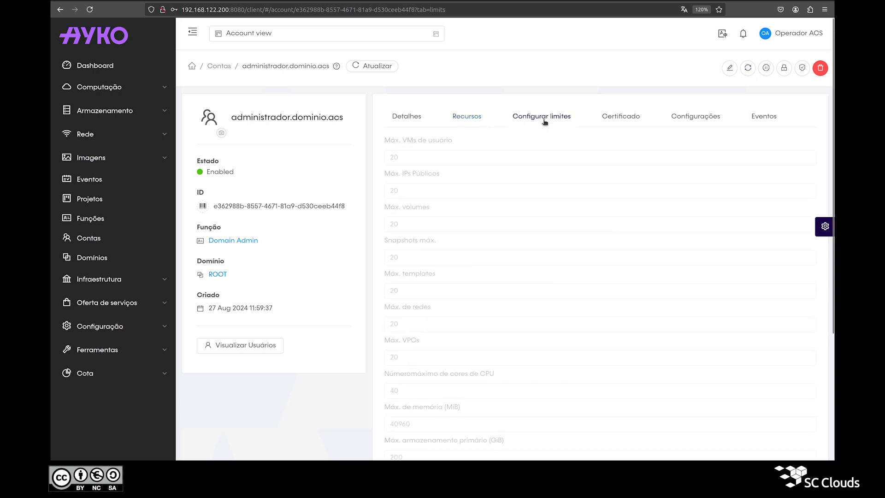
left_click(686, 121)
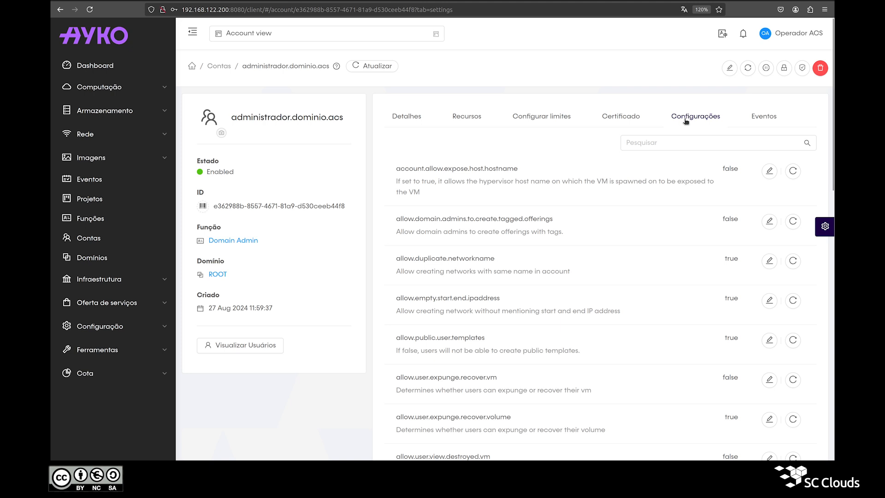
left_click(752, 119)
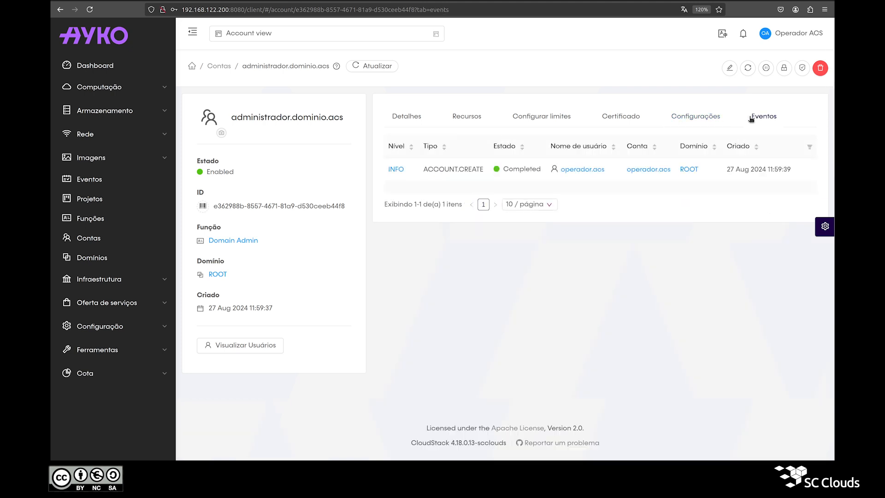
left_click(730, 68)
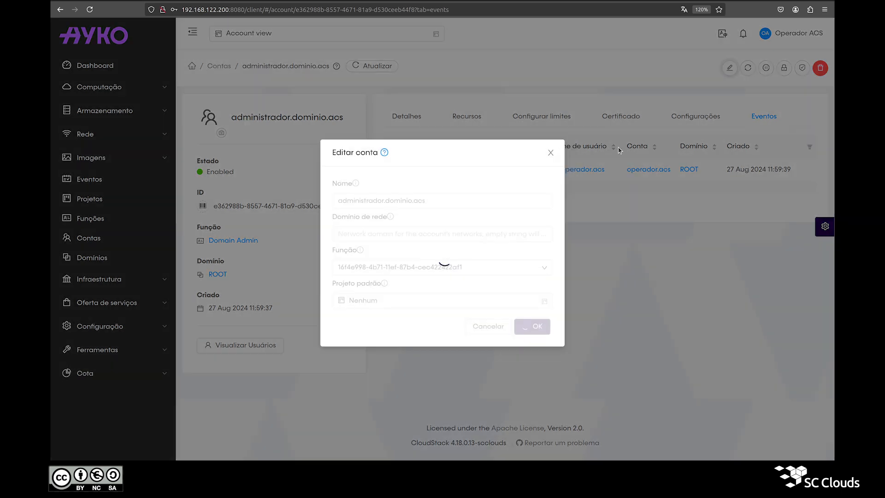
Cancel the edit, disable and lock account dialogs without changes, then bring up the delete prompt
left_click(550, 153)
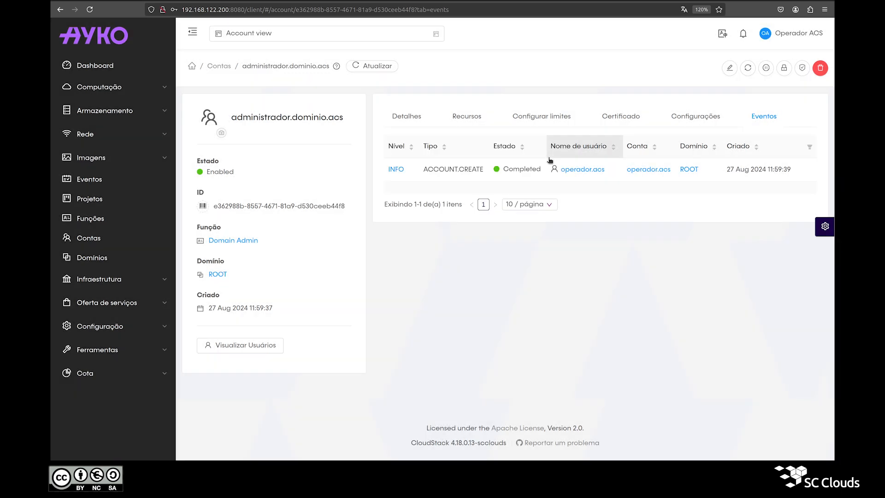
left_click(767, 70)
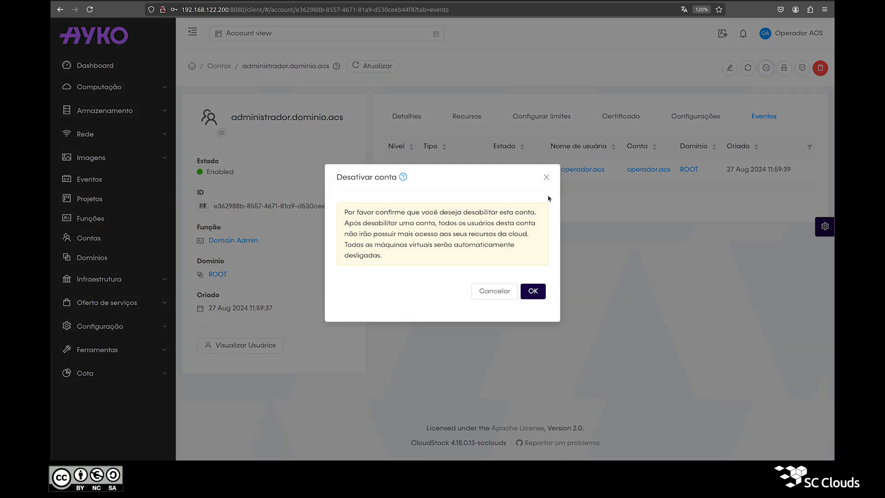
left_click(546, 177)
left_click(784, 69)
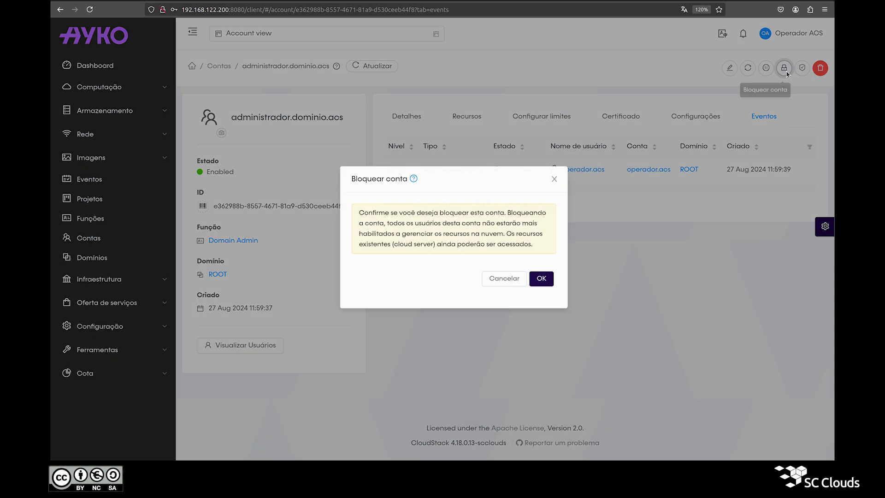
left_click(547, 179)
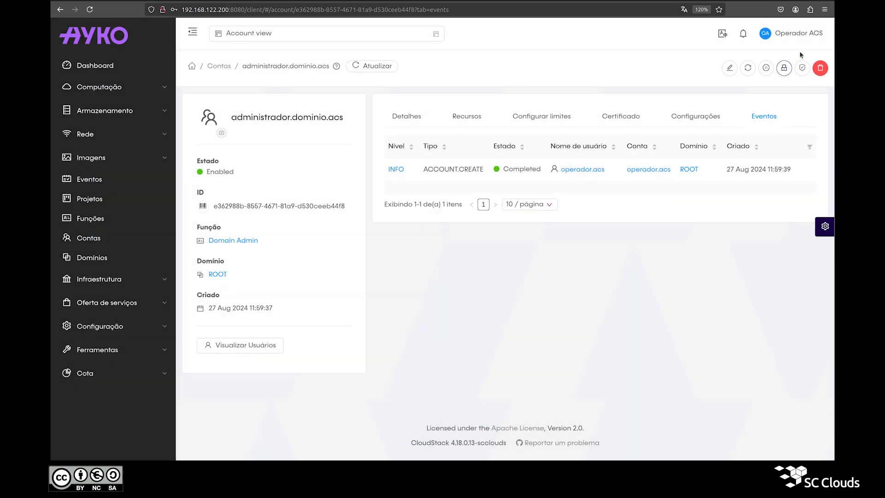
left_click(820, 68)
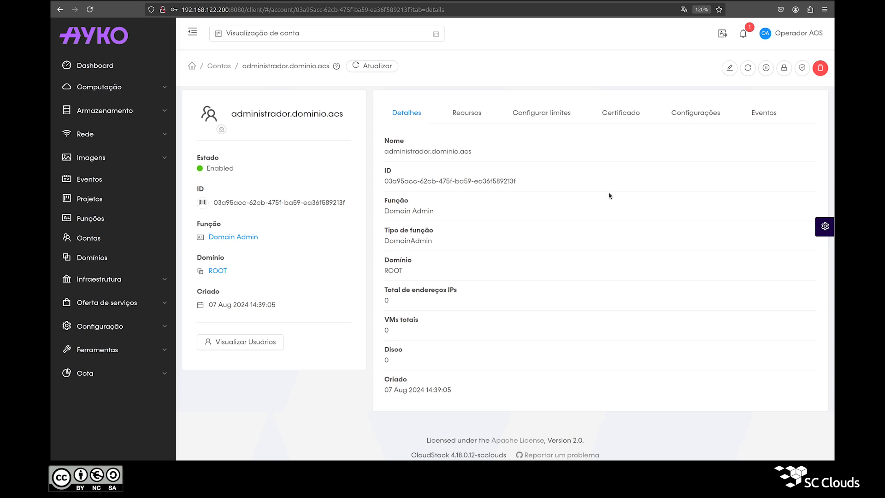
Change the account's Máx. VMs de usuário limit to 10 and submit the limits form
left_click(547, 118)
left_click(428, 154)
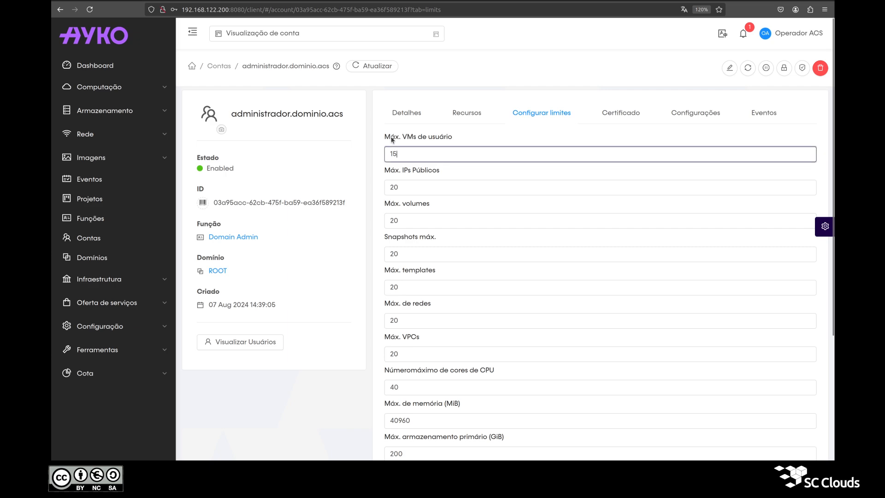
double_click(414, 150)
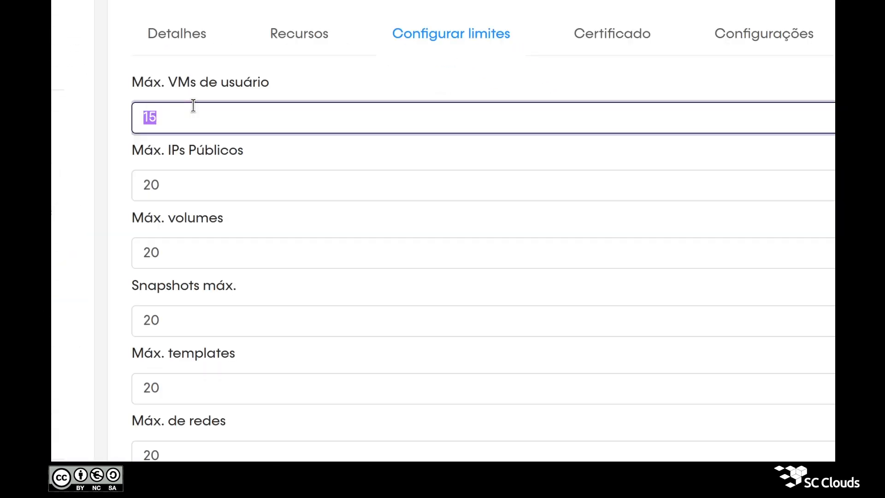
type("10")
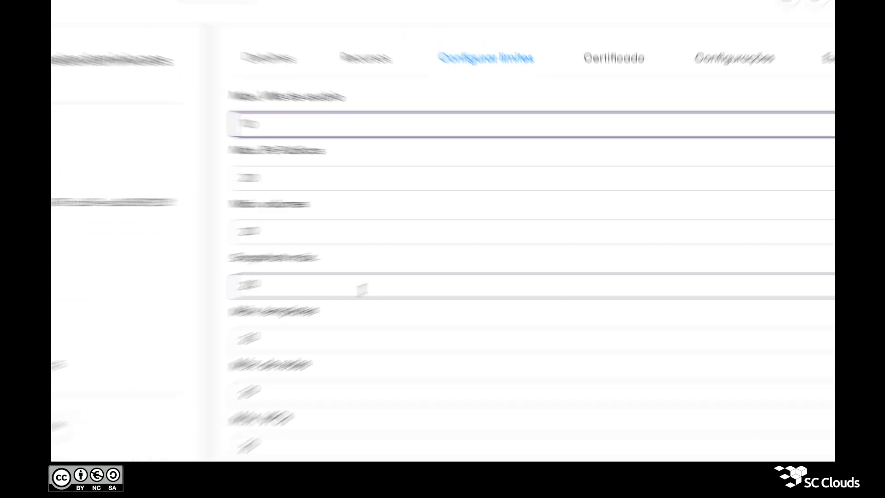
scroll(434, 295, "down", 8)
left_click(417, 380)
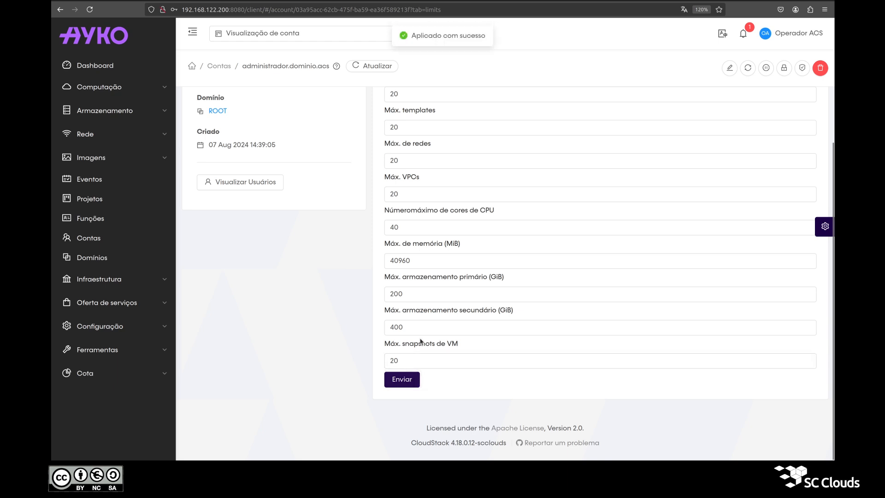
scroll(459, 210, "up", 3)
left_click(469, 119)
left_click(523, 114)
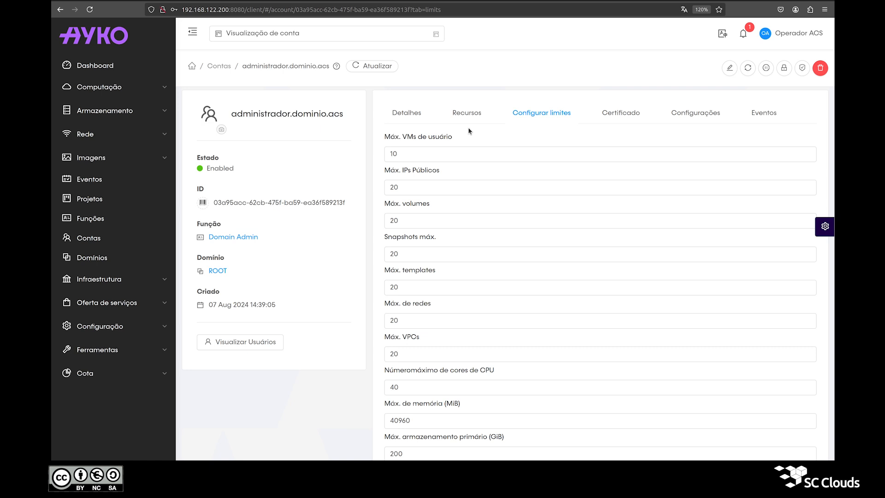
Find allow.public.user.templates in the account's settings and save it as false
left_click(688, 115)
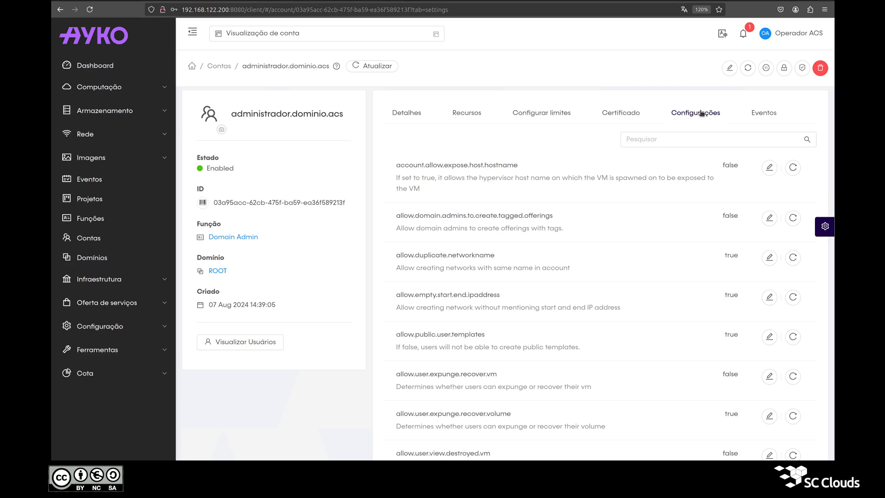
left_click(682, 140)
type("al")
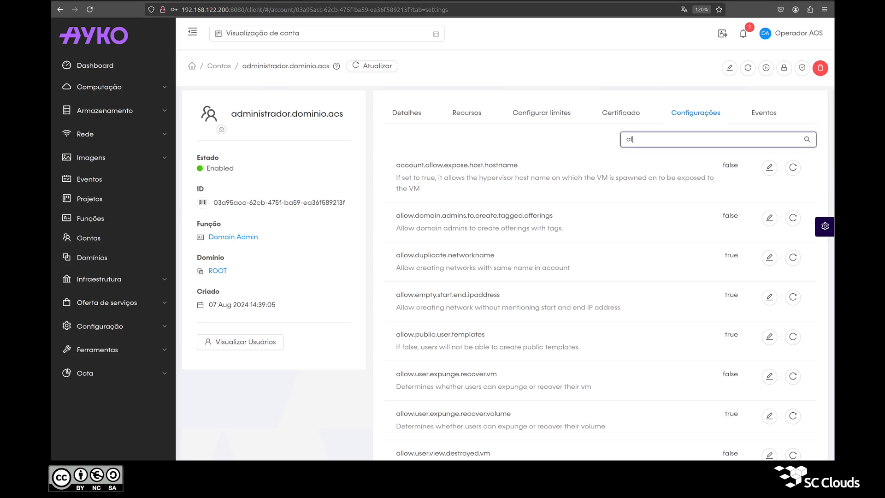
type("low.pu")
type("blic")
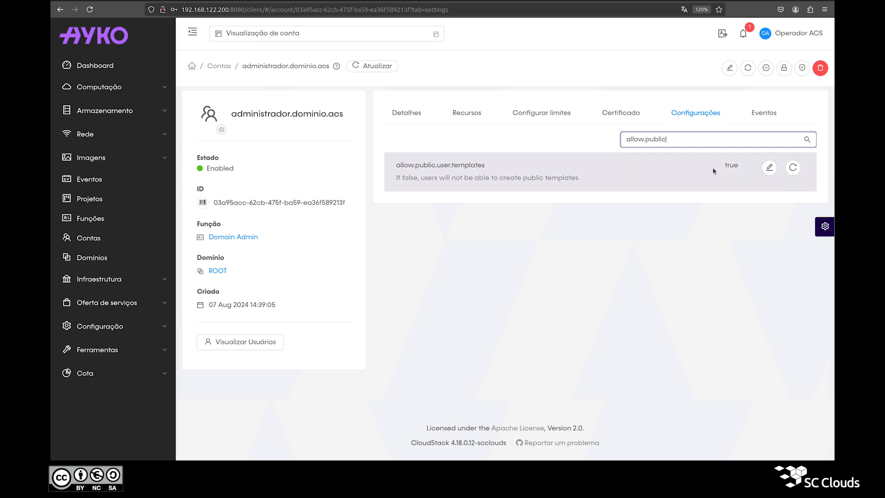
left_click(769, 168)
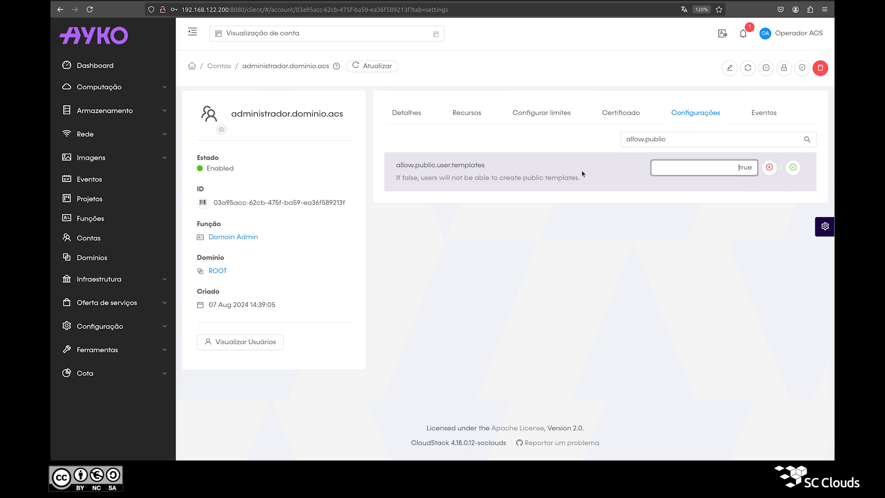
double_click(709, 170)
key("BackSpace")
type("false")
left_click(793, 168)
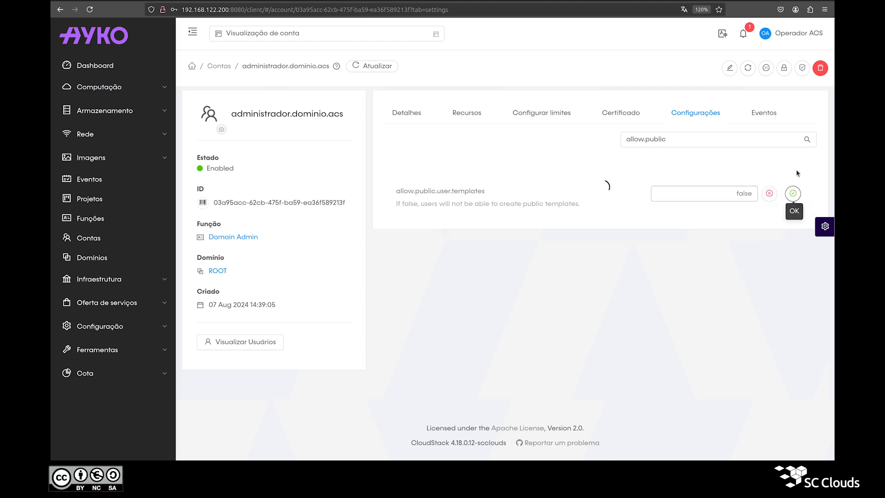
triple_click(410, 37)
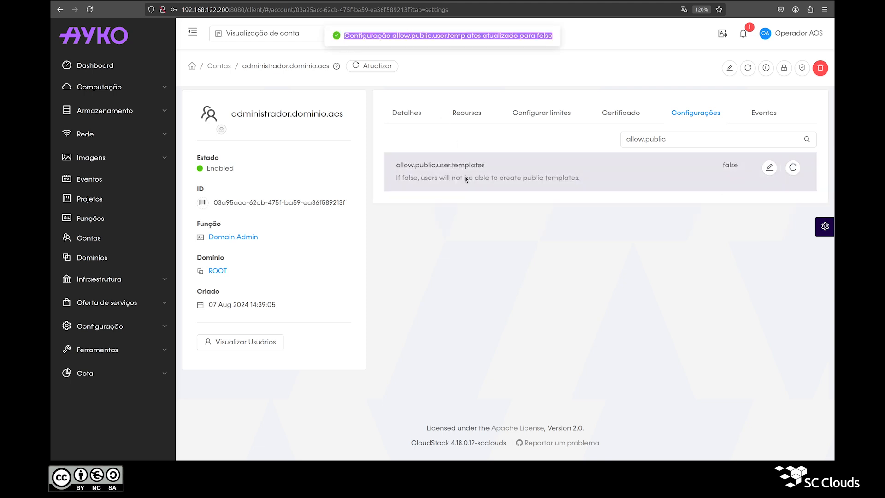
left_click(541, 239)
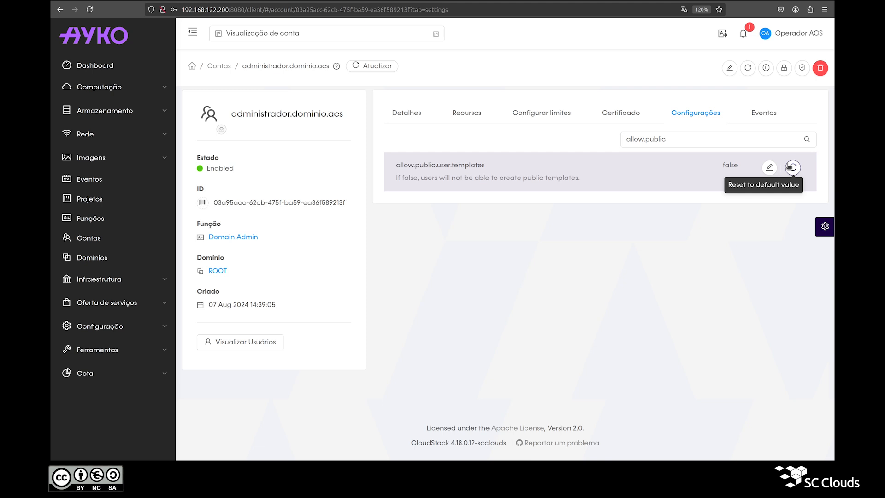
Reset allow.public.user.templates to its default value, true
left_click(792, 167)
left_click_drag(740, 164, 717, 172)
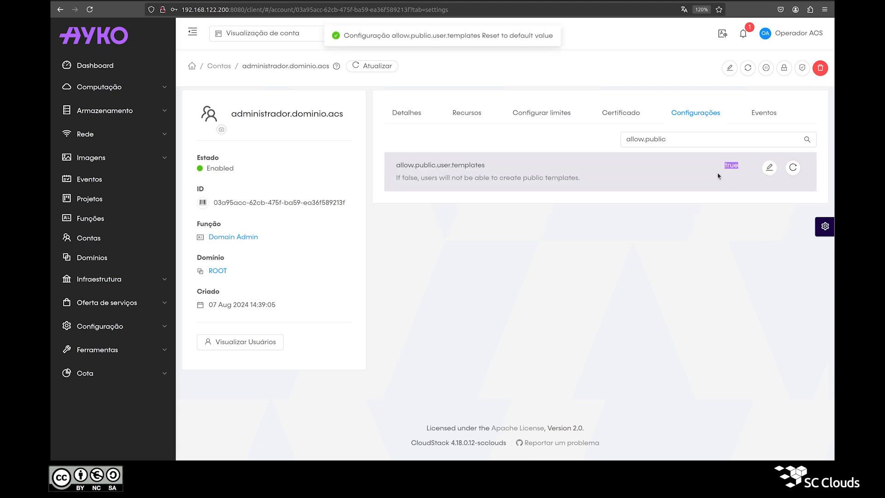
triple_click(454, 38)
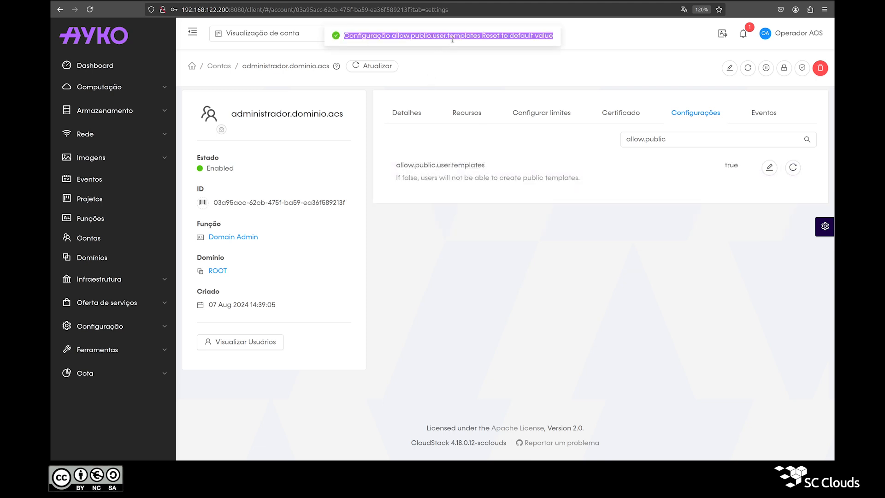
left_click(498, 39)
double_click(732, 164)
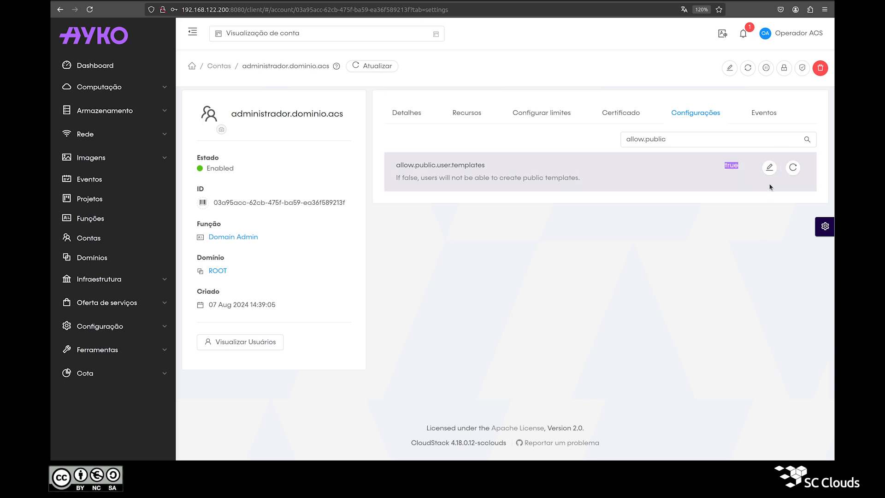
Disable the domain admin account so its status shows Disabled
left_click(766, 68)
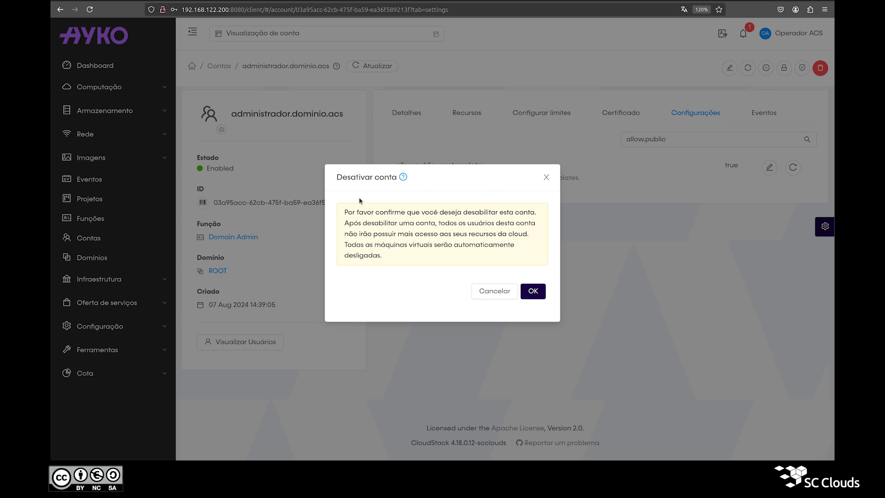
triple_click(359, 178)
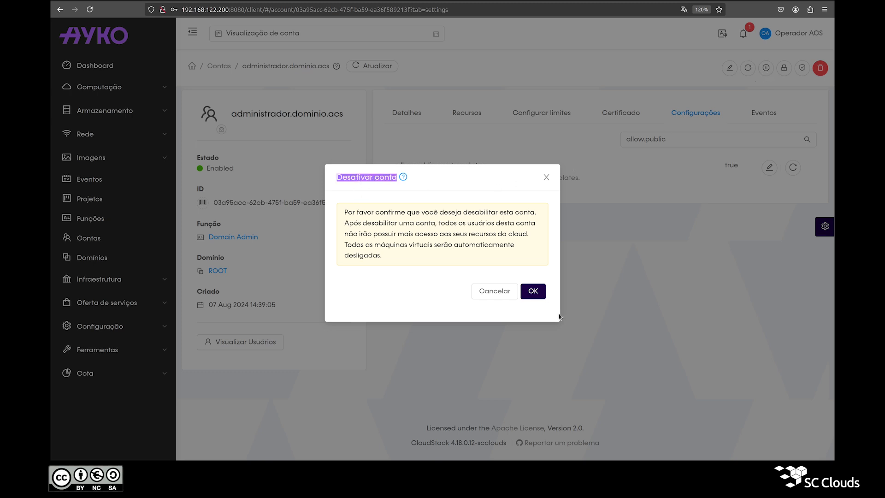
left_click(533, 291)
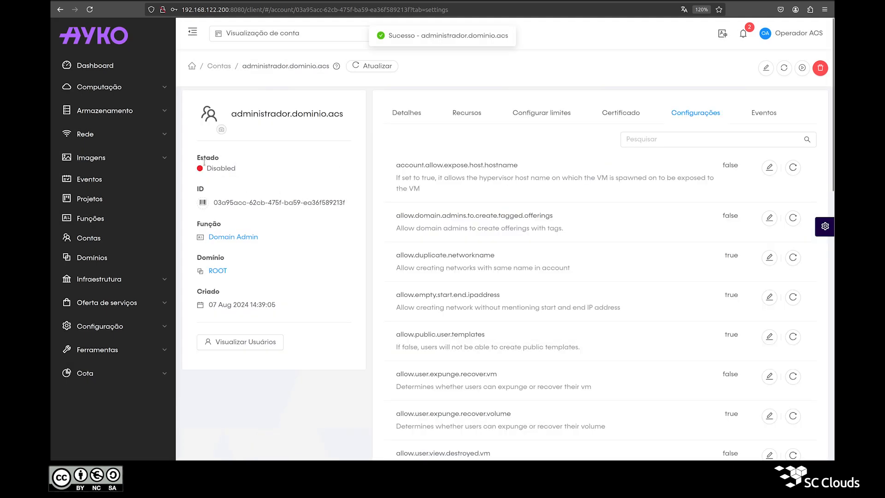
left_click_drag(206, 168, 255, 170)
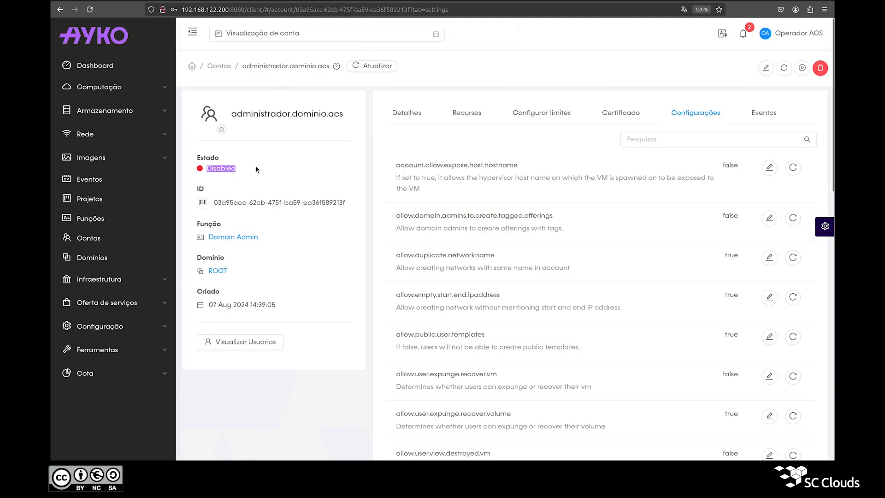
left_click(257, 170)
Enable the domain admin account again
left_click(803, 68)
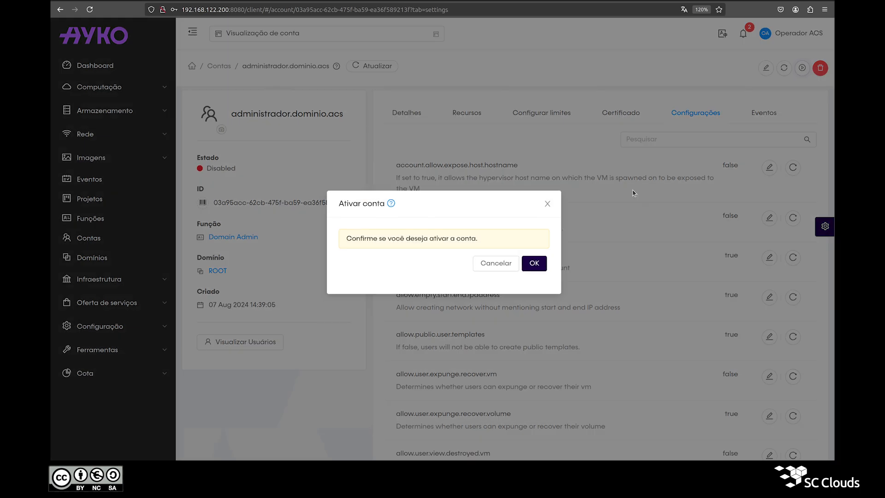
left_click(524, 270)
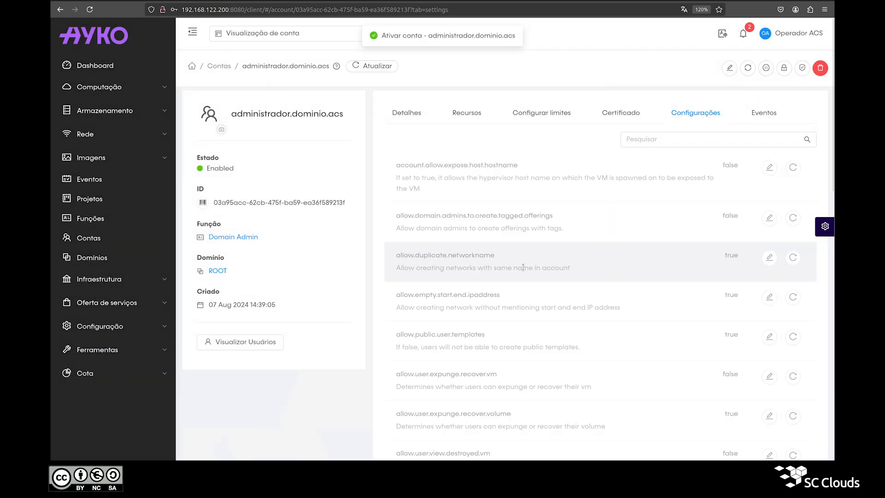
triple_click(424, 41)
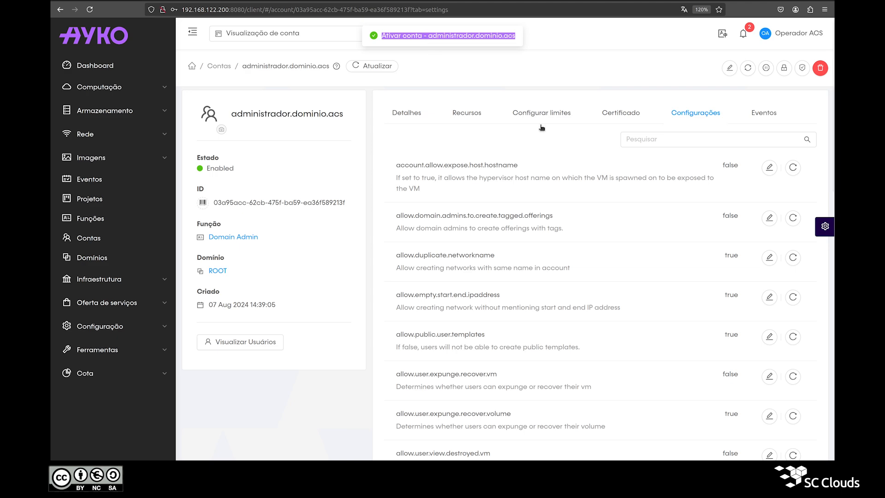
left_click(784, 69)
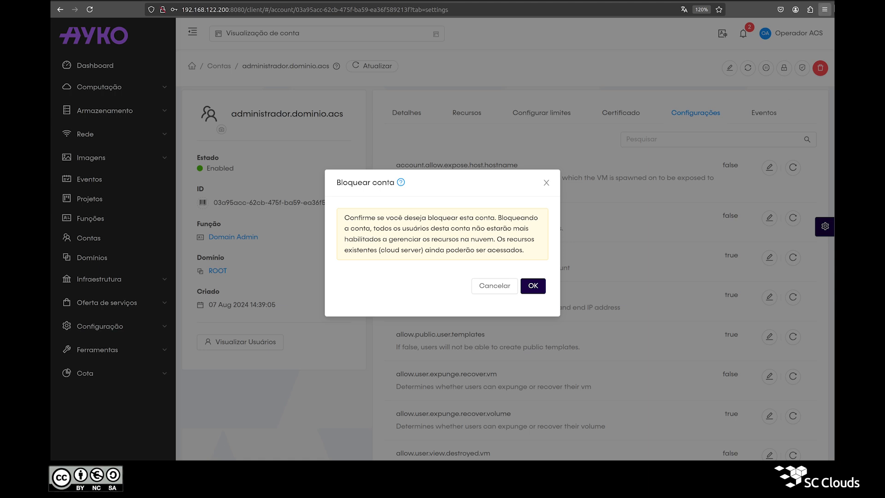
Confirm locking the account, then enable it again
left_click(533, 285)
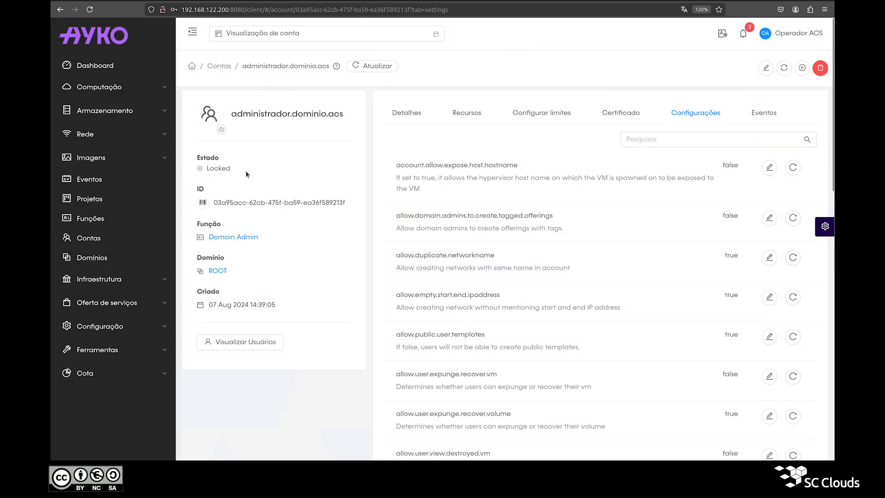
left_click(802, 70)
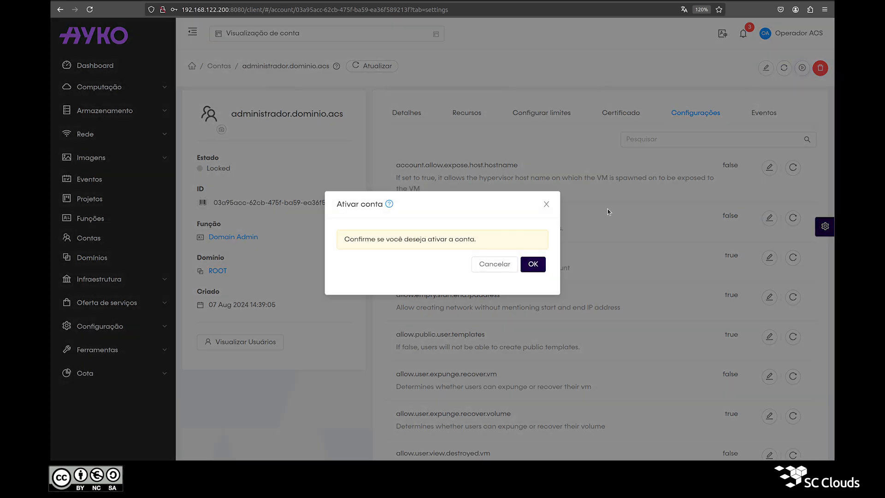
left_click(534, 265)
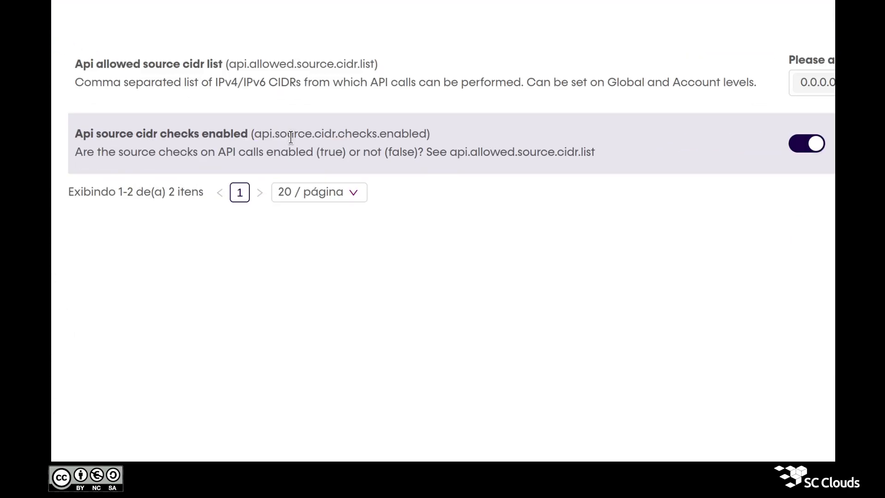
double_click(371, 154)
double_click(380, 153)
double_click(362, 136)
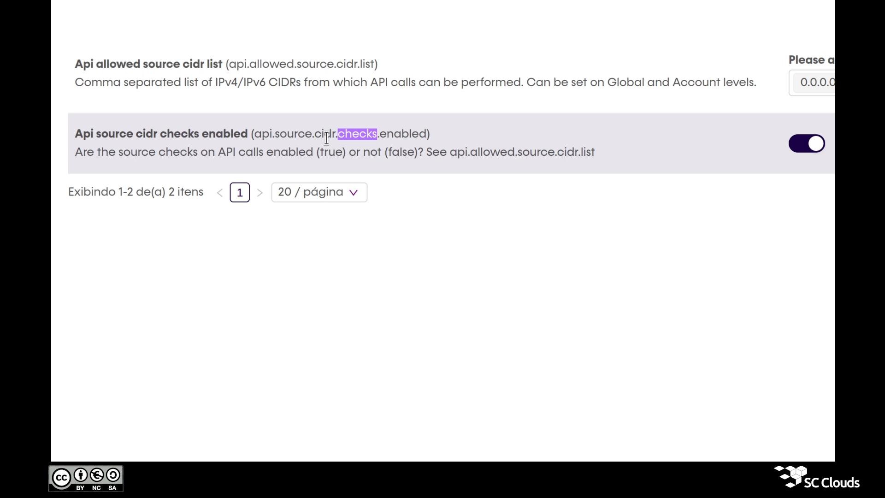
left_click(243, 67)
double_click(262, 65)
double_click(313, 65)
left_click(352, 66)
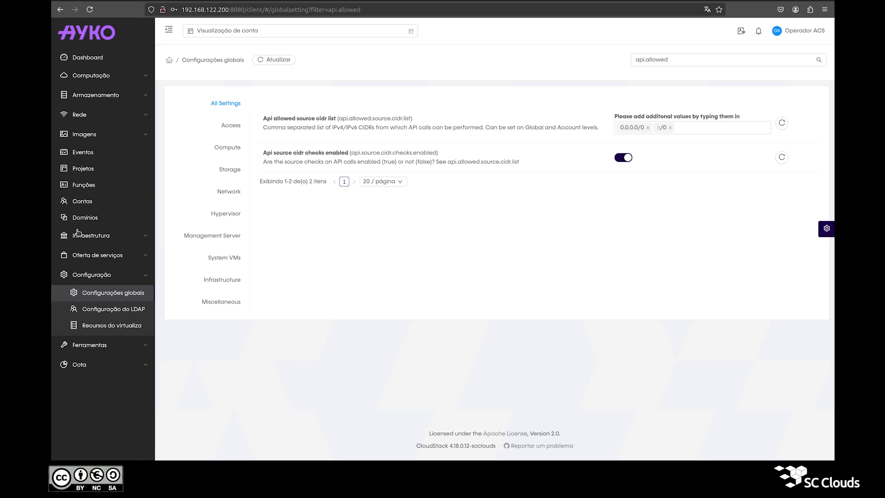
left_click(82, 201)
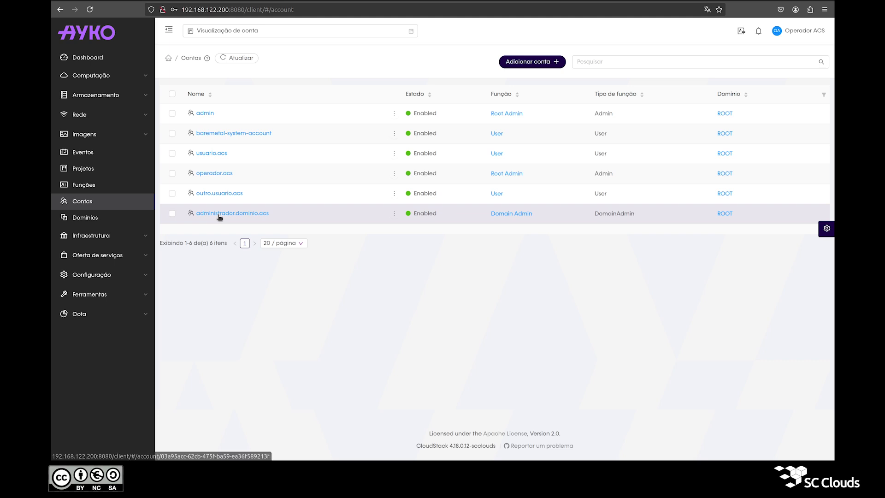
In the domain admin account's settings, set api.allowed.source.cidr.list to 192.168.100.0/24
left_click(220, 213)
left_click(620, 99)
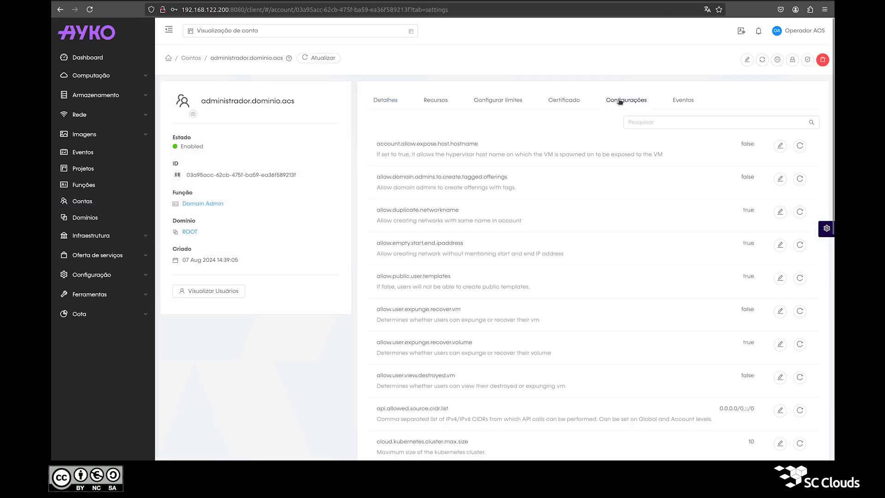
left_click(640, 121)
type("api.allowed")
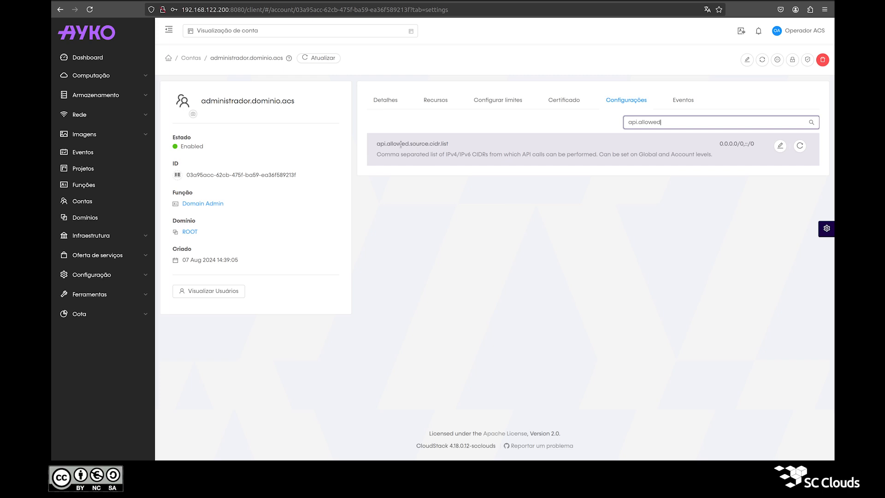
left_click(779, 147)
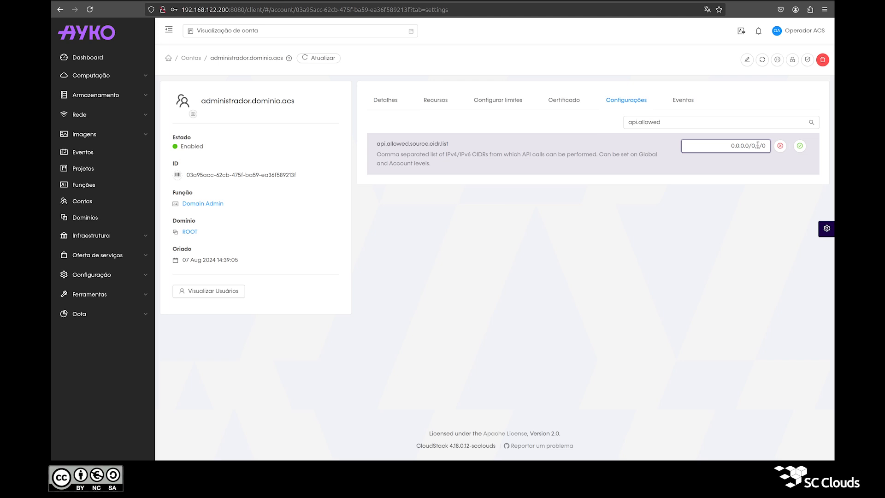
triple_click(758, 145)
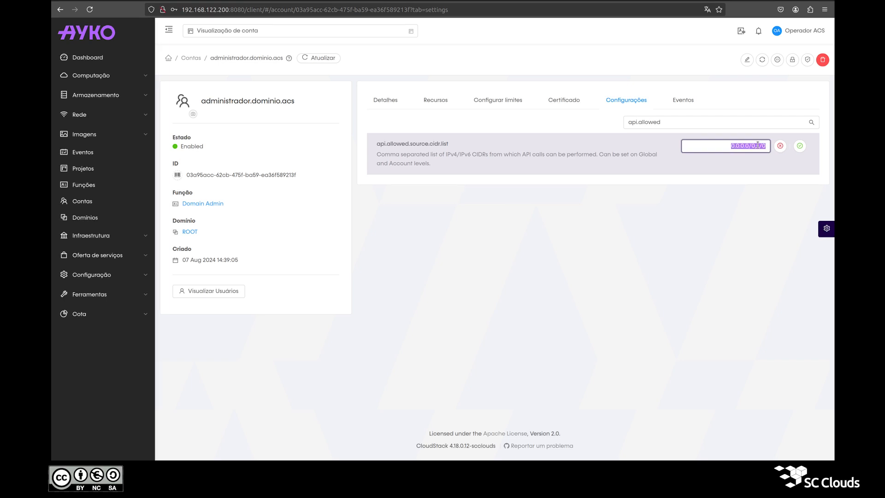
type("192.16")
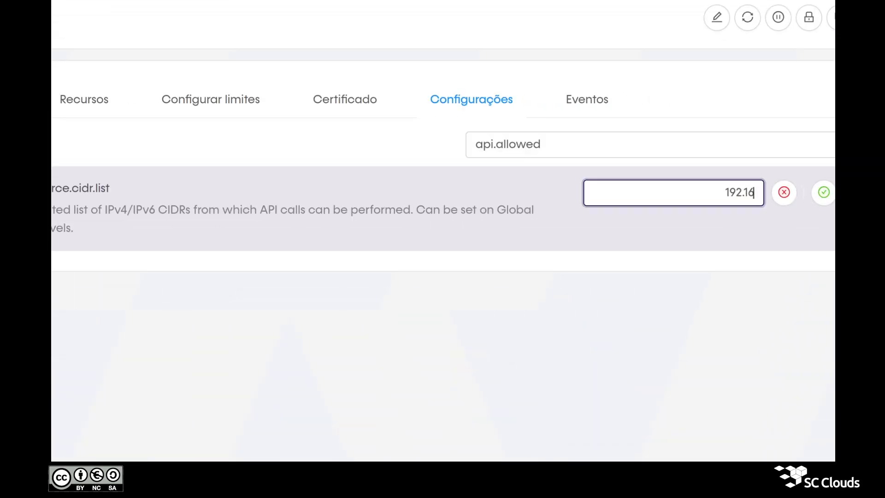
type("8.100.0/24")
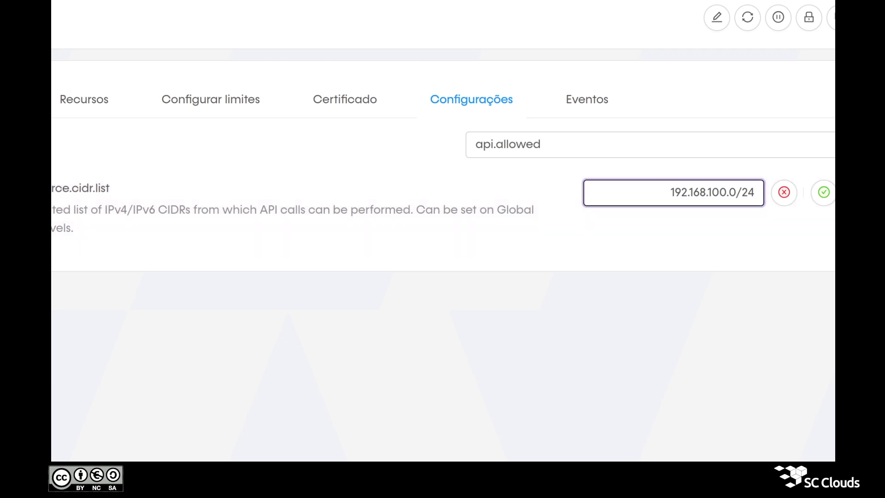
left_click(823, 192)
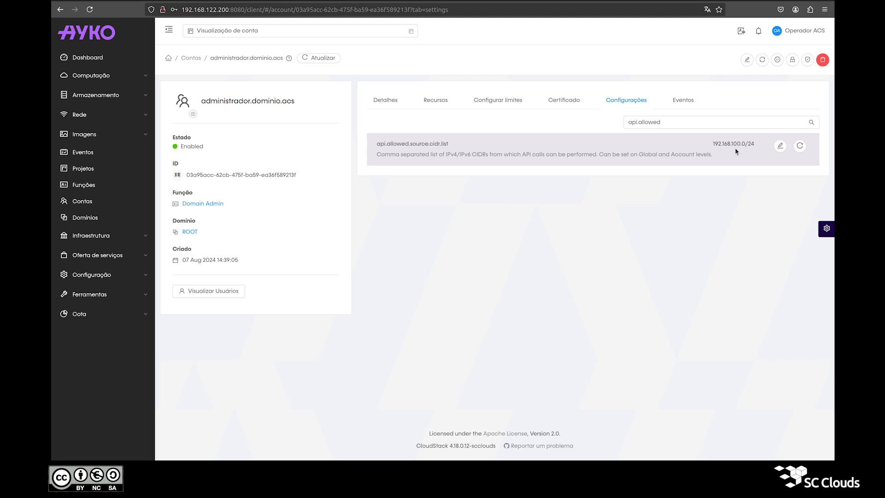
mouse_move(799, 34)
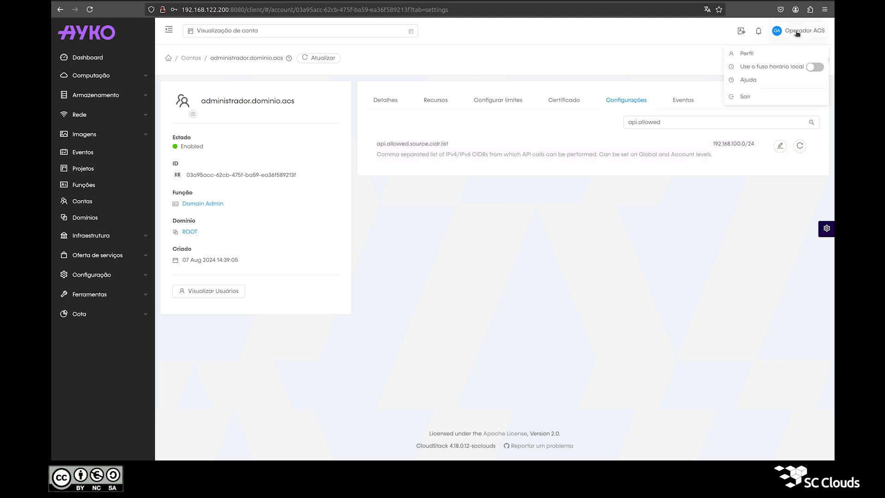
Log out and attempt the domain admin login, which is refused with error 531
left_click(773, 96)
type("administ")
type("rad")
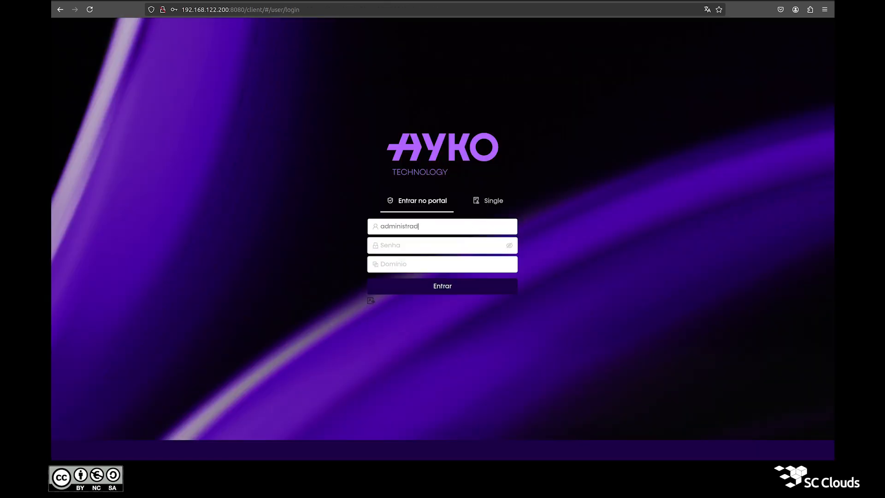
type("or.dominio.acs")
key("Tab")
type("******")
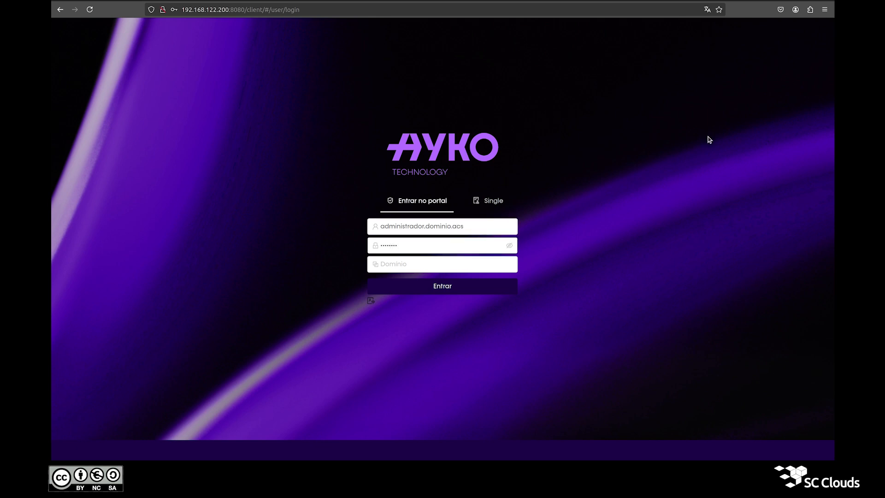
key("Return")
triple_click(305, 33)
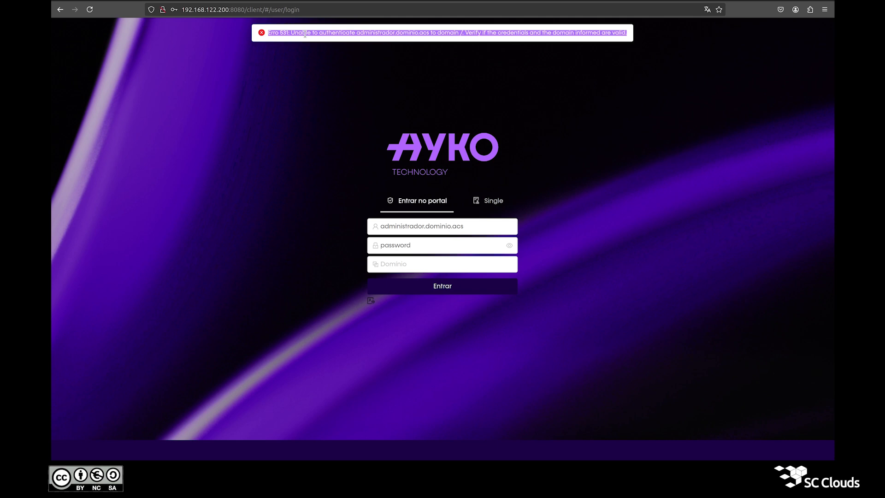
Sign in with the operator account and its password, then return to the accounts list
left_click(433, 226)
key("ctrl+a")
type("operador")
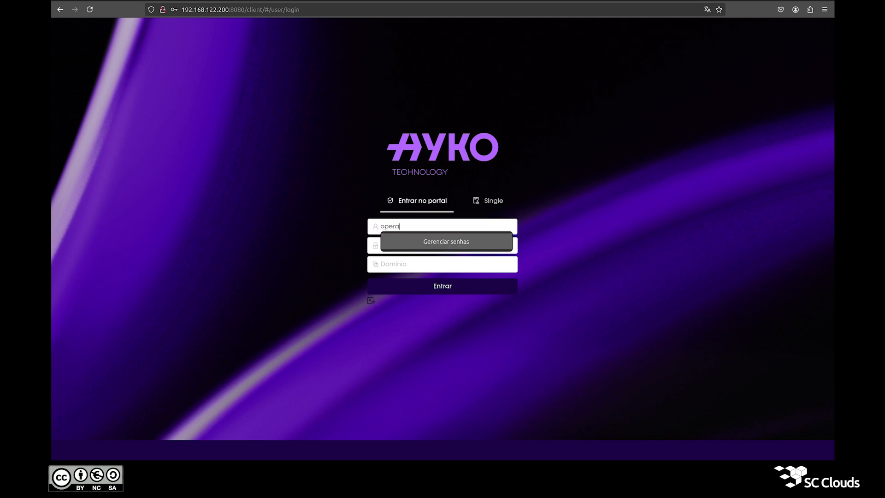
type(".acs")
key("Tab")
type("password")
key("Return")
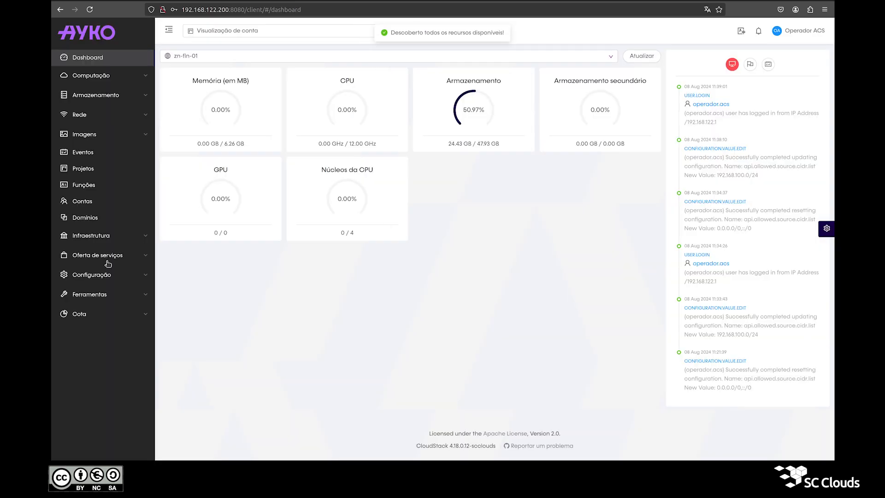
left_click(89, 209)
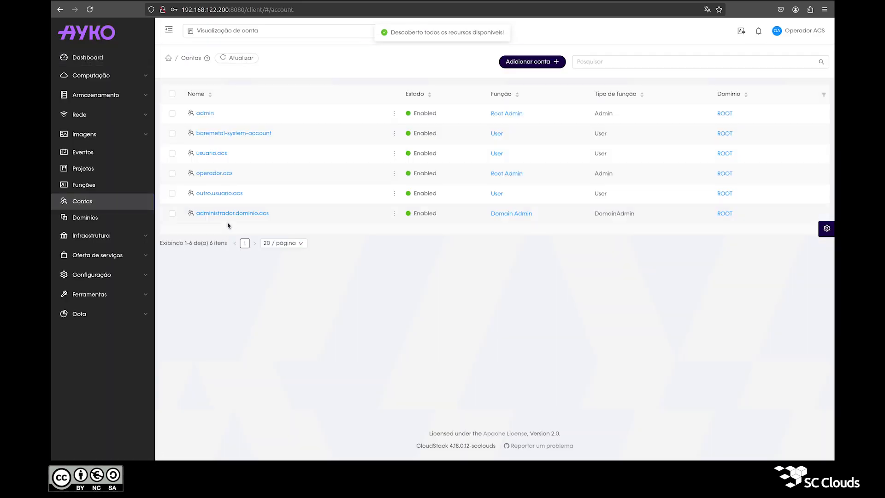
Filter the domain admin account's settings to the api.allowed entries
left_click(228, 210)
left_click(624, 99)
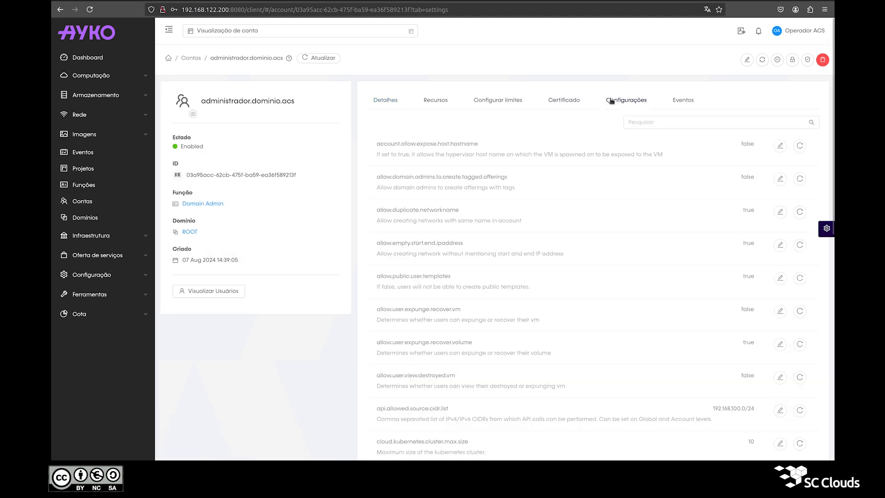
type("api.allowed")
key("Return")
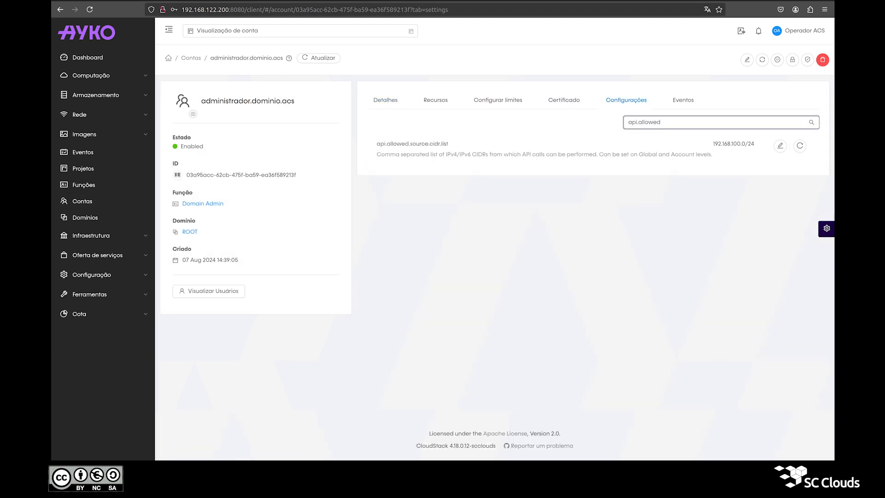
Change api.allowed.source.cidr.list from 192.168.100.0/24 to 192.168.122.0/24 and save it
left_click(780, 146)
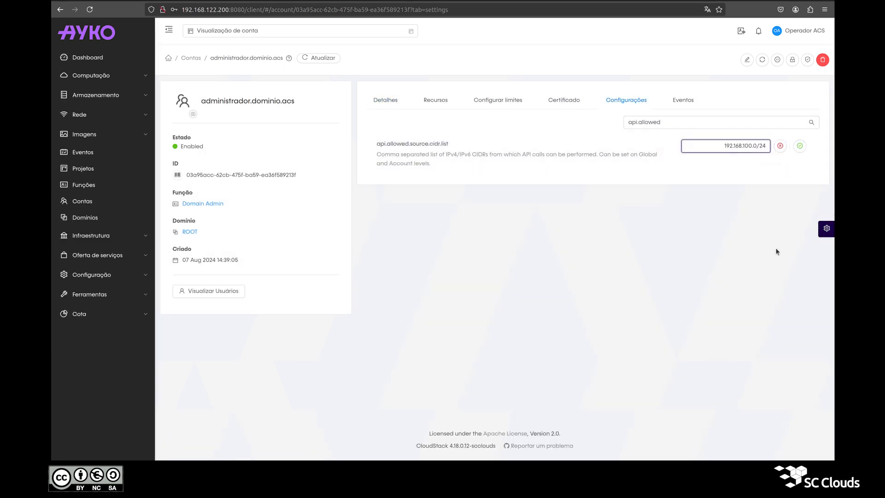
key("Left")
key("Left")
key("Left")
key("Left")
key("Left")
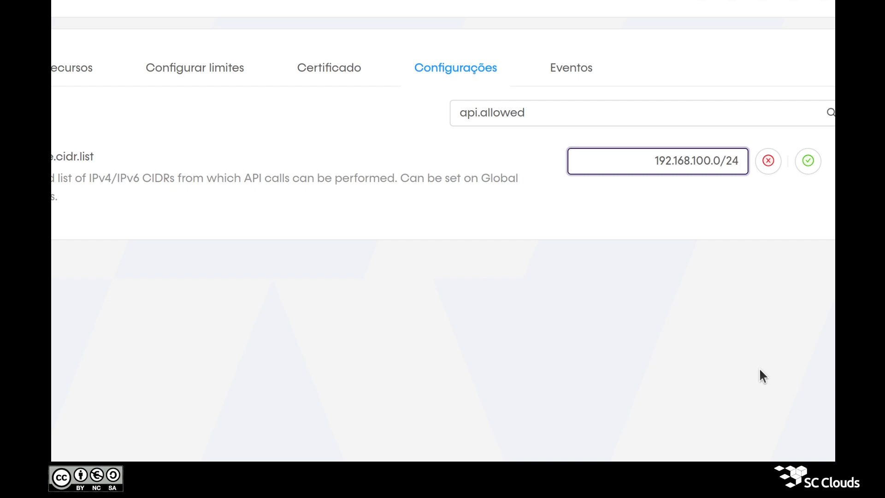
key("shift+Left")
key("shift+Left")
type("22")
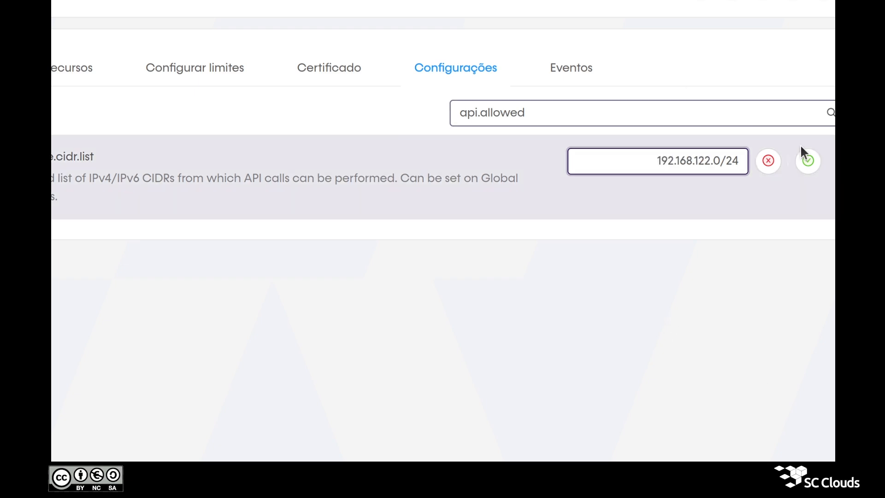
left_click(807, 159)
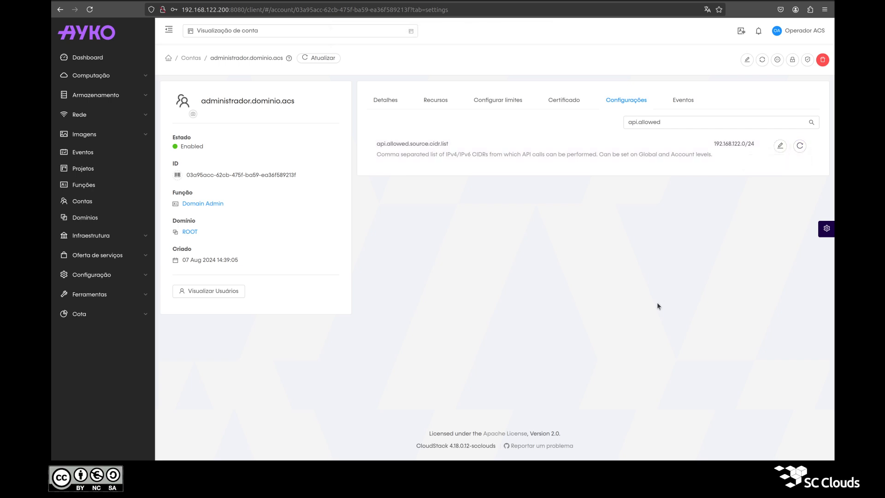
triple_click(233, 100)
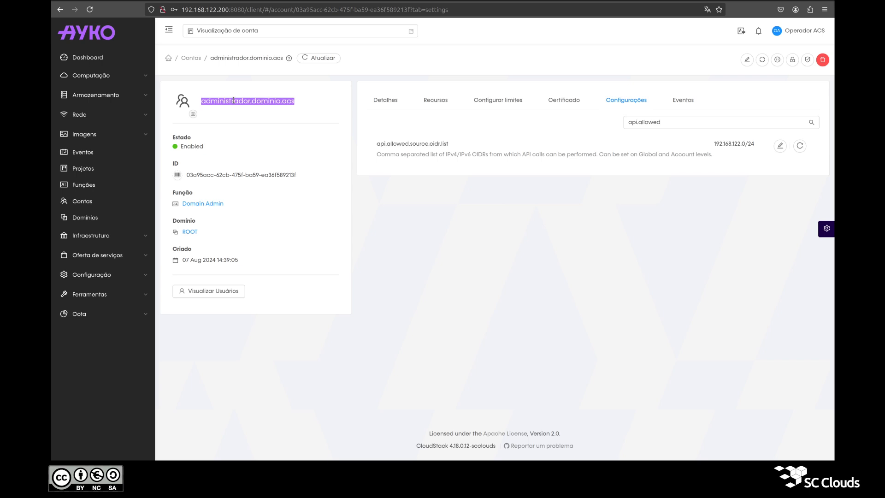
left_click(473, 292)
Sign out of the operator, log in as the domain administrator, then sign out again
mouse_move(780, 43)
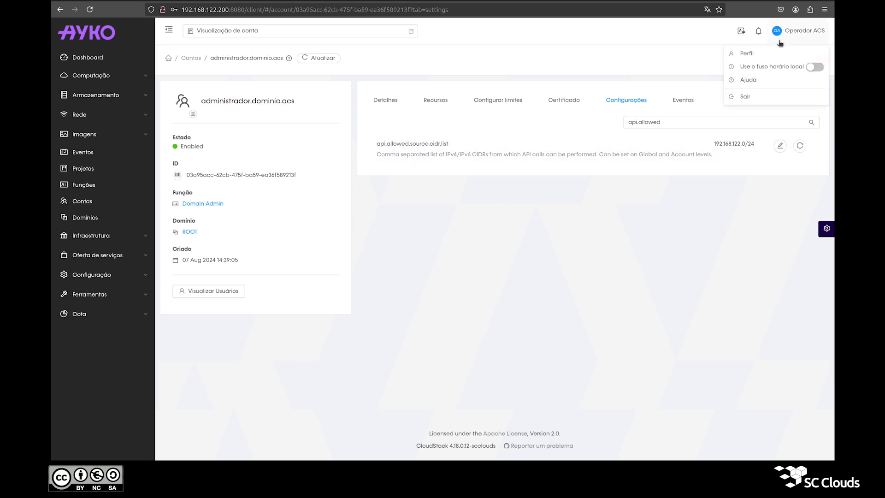
left_click(759, 98)
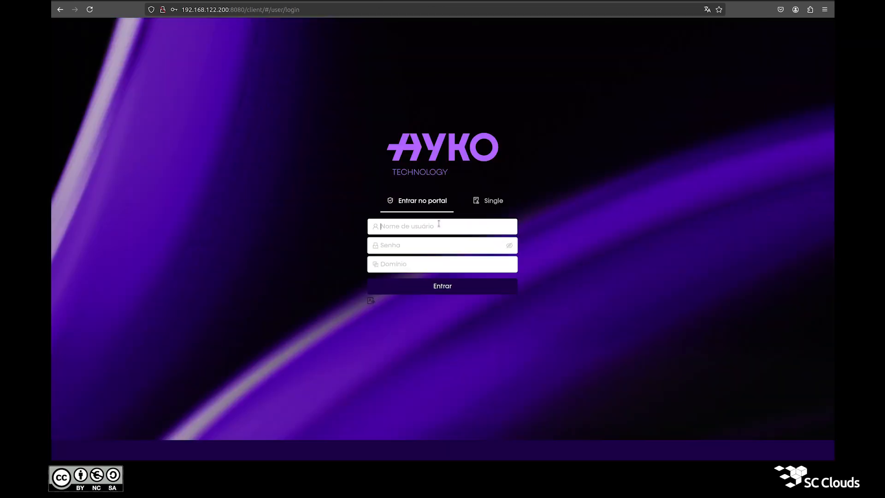
left_click(439, 223)
type("administrador.dominio.acs")
key("Tab")
type("••")
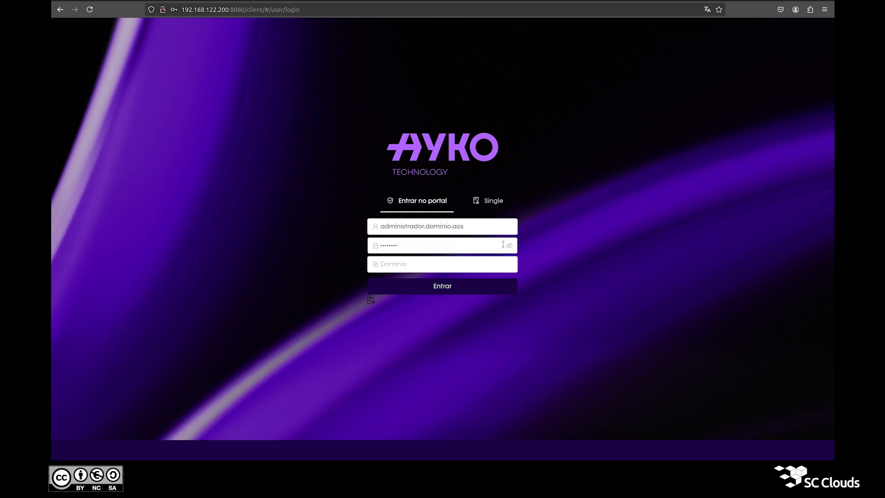
left_click(509, 247)
left_click(395, 286)
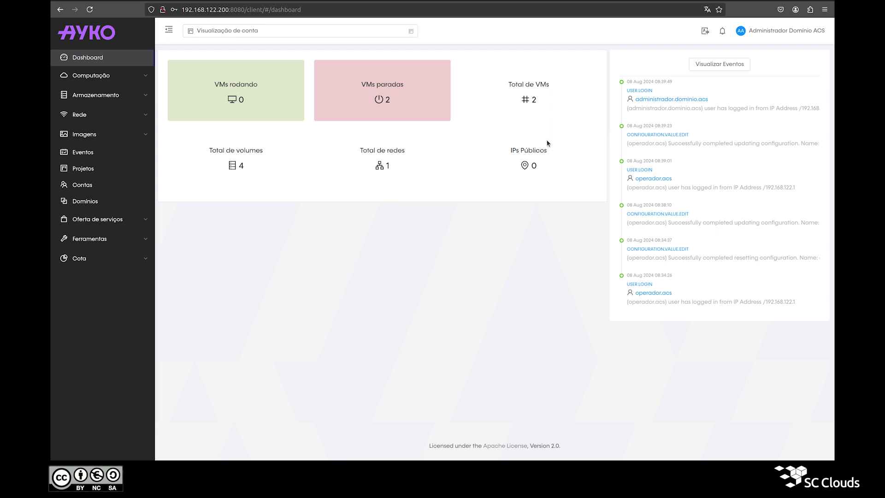
mouse_move(774, 39)
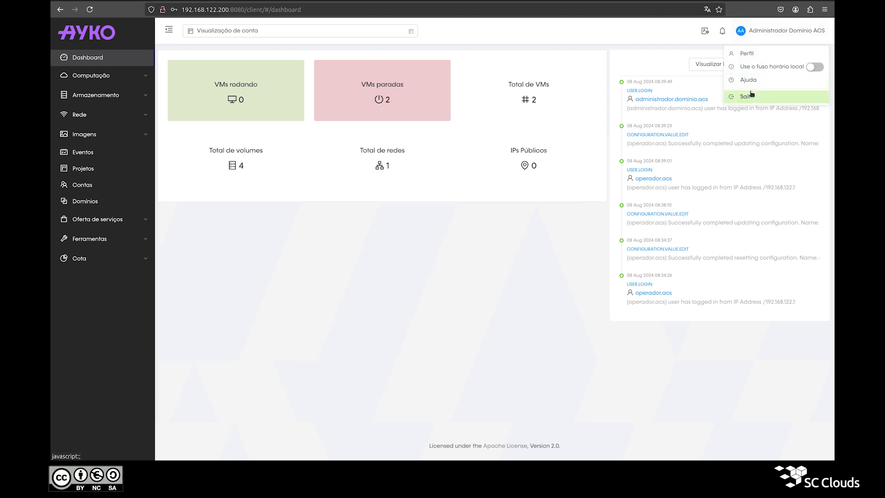
left_click(751, 94)
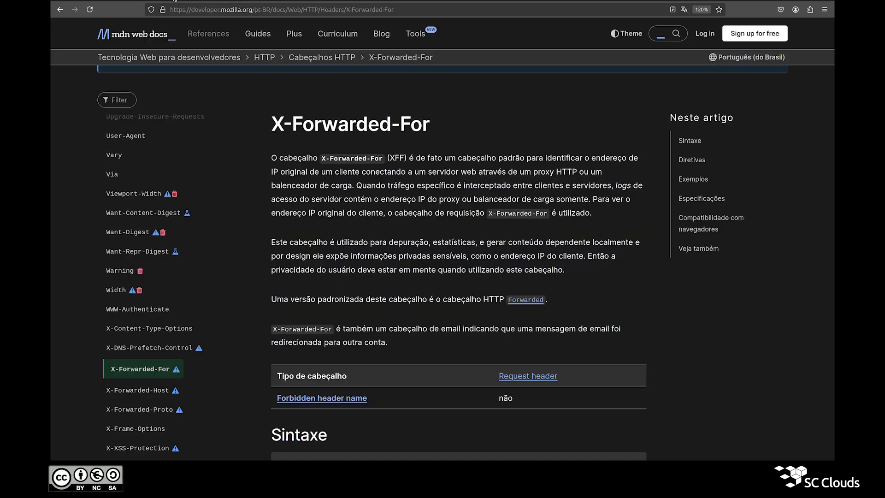
Review the MDN X-Forwarded-For header article, highlighting its title
triple_click(356, 129)
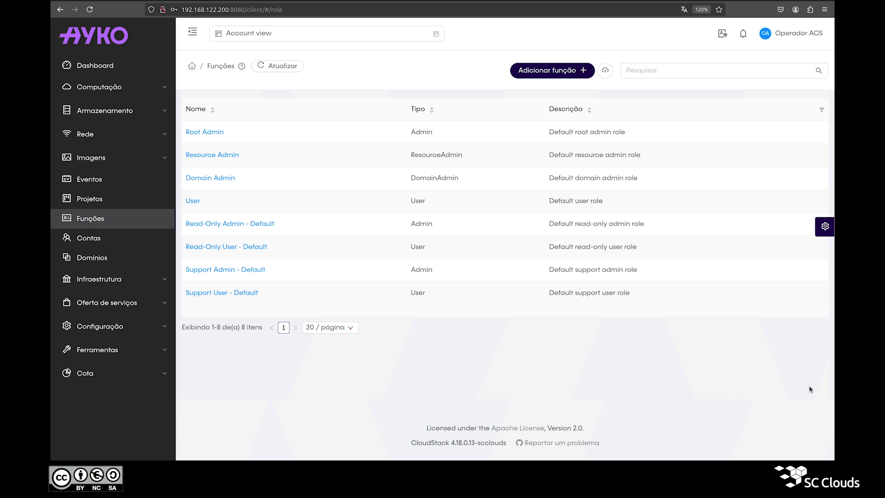
Compare the Admin, DomainAdmin, ResourceAdmin and User role types, then begin Adicionar função
double_click(422, 133)
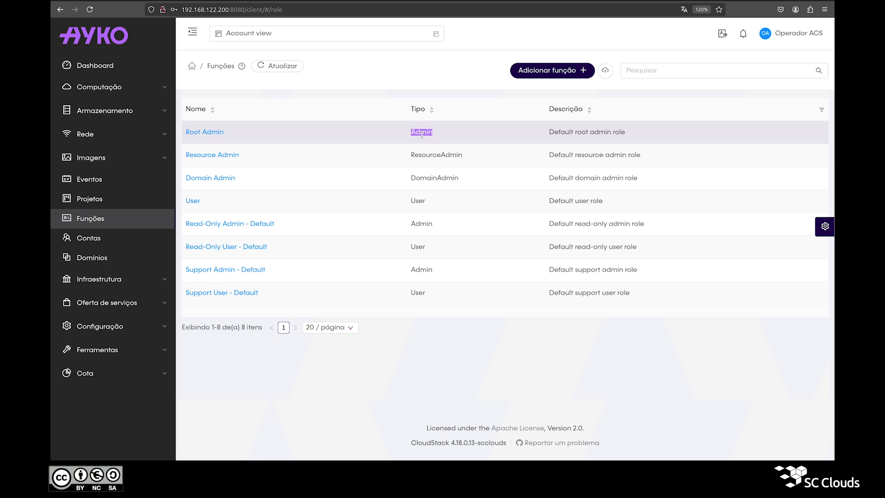
double_click(439, 178)
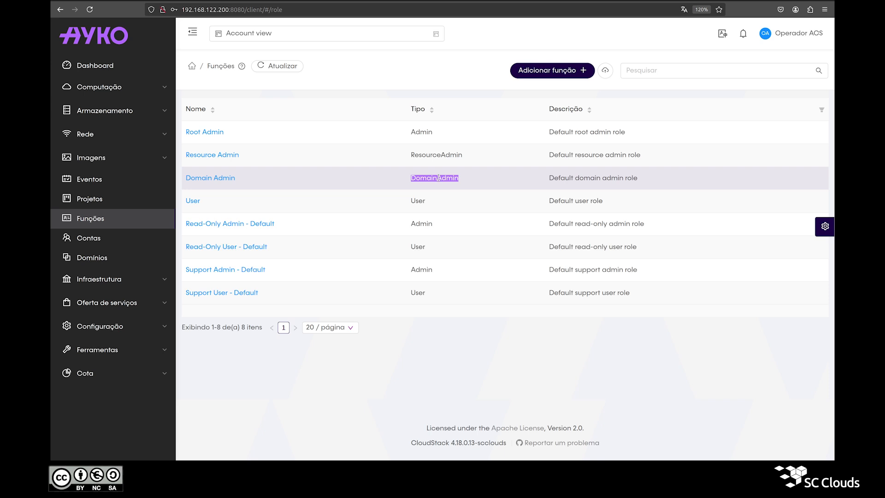
double_click(428, 158)
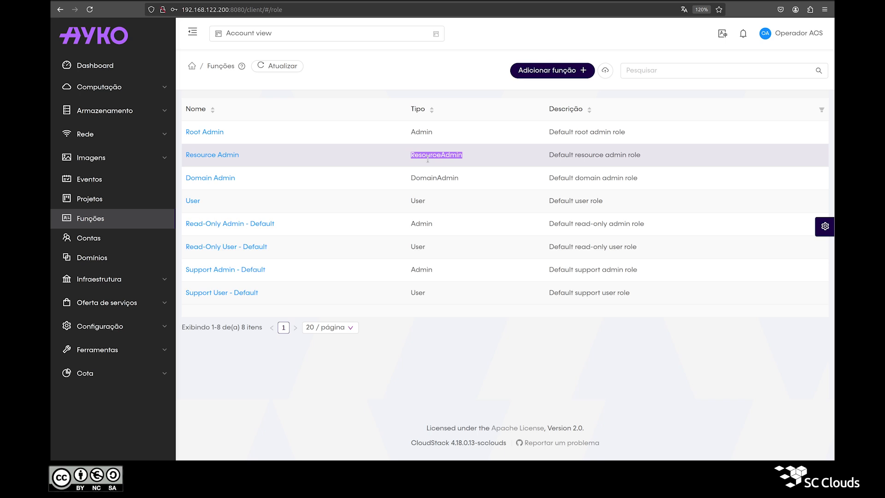
double_click(415, 246)
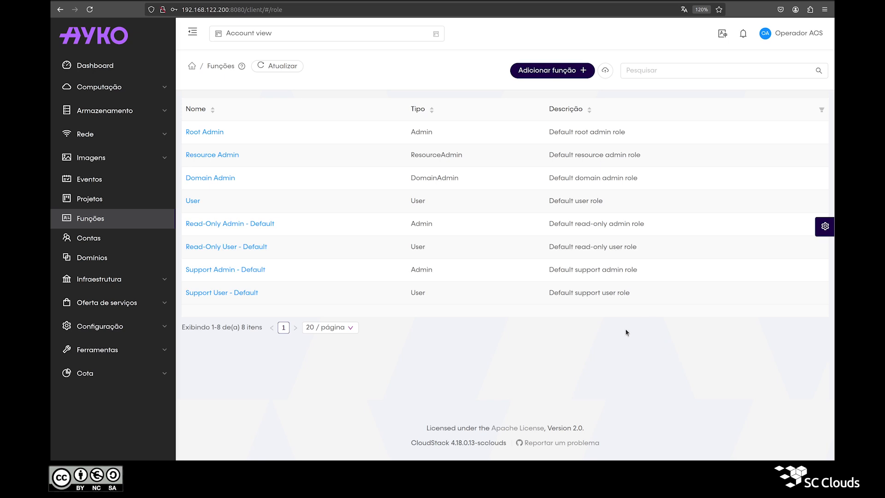
left_click(552, 74)
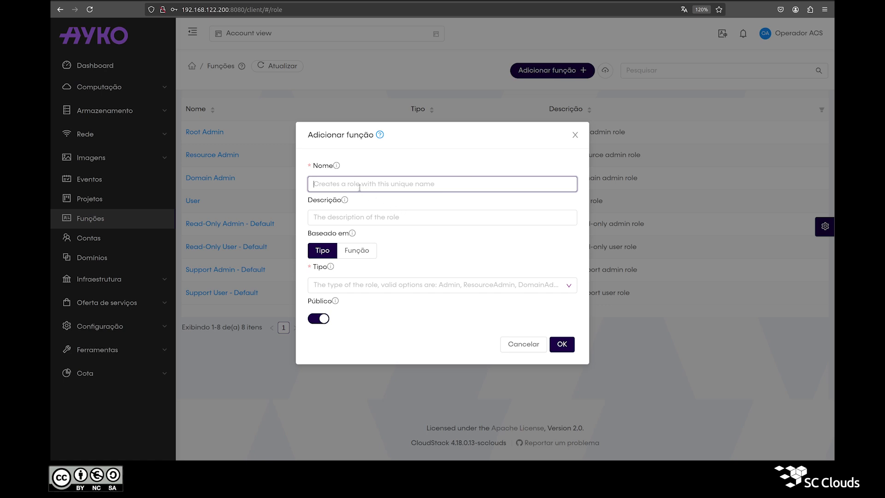
Explore the Adicionar função form, toggling Baseado em between Tipo and Função to see options
left_click(348, 215)
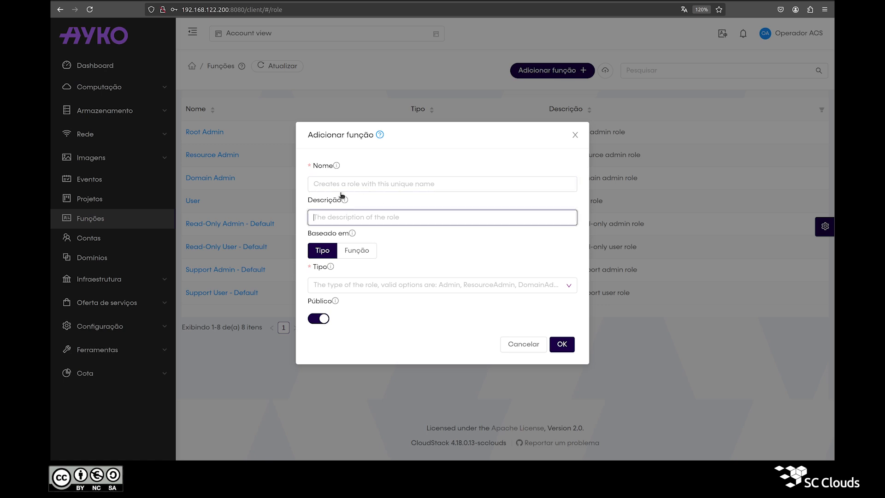
left_click(340, 188)
double_click(355, 135)
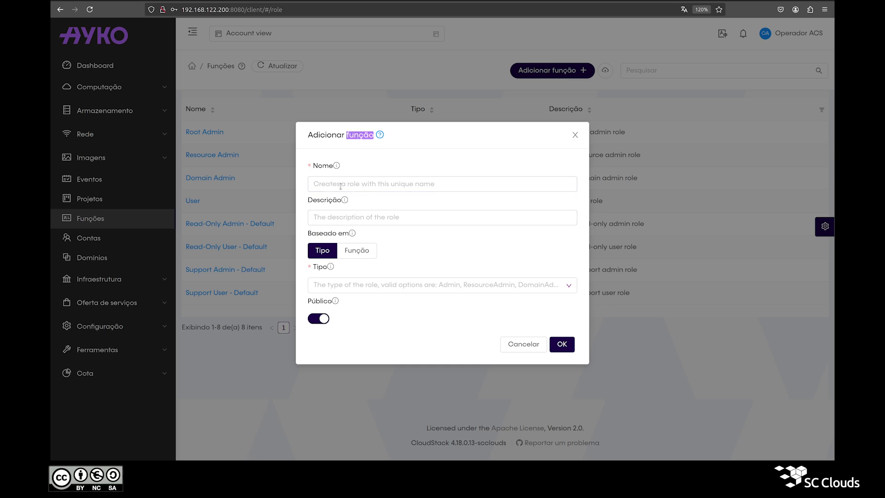
triple_click(327, 236)
left_click(325, 253)
left_click(366, 255)
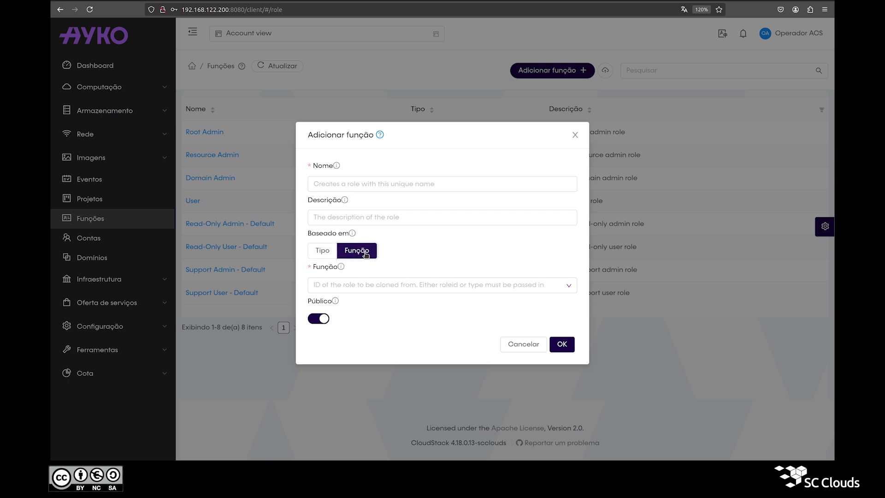
left_click(328, 256)
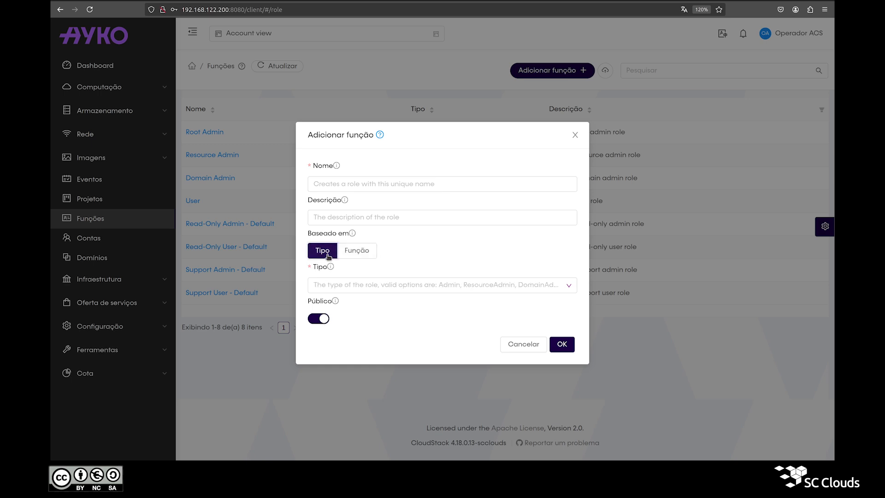
left_click(331, 280)
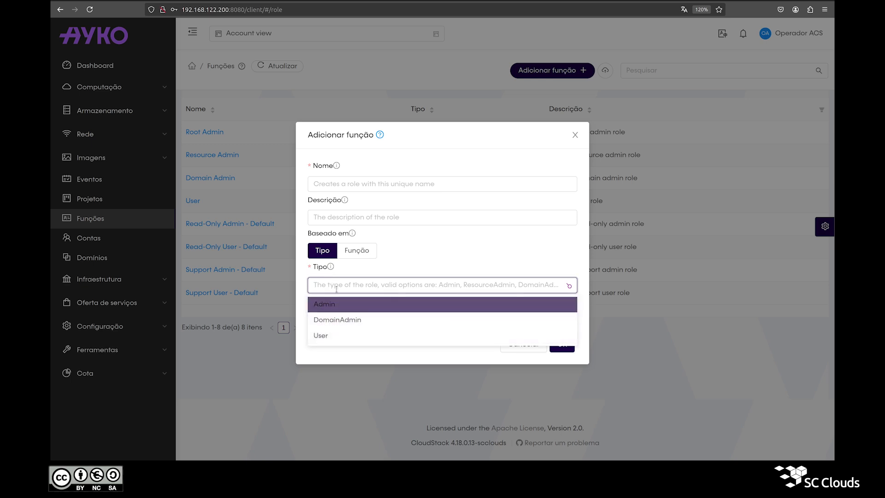
left_click(364, 254)
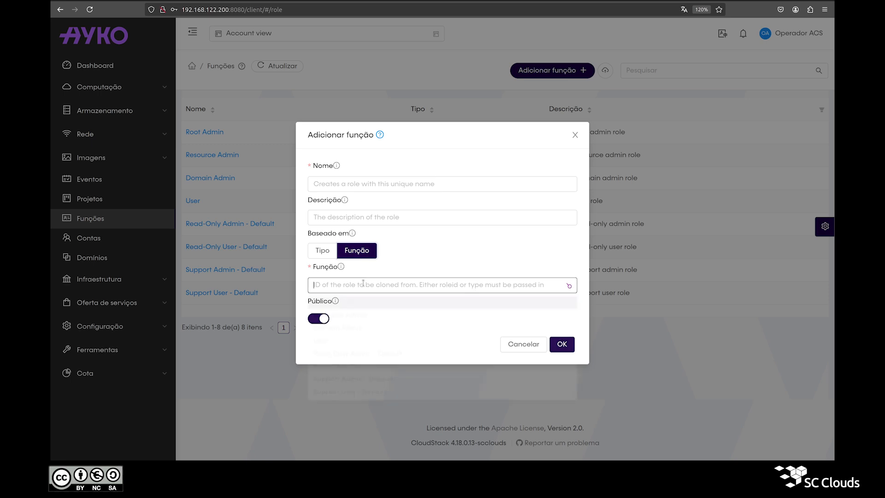
left_click(362, 283)
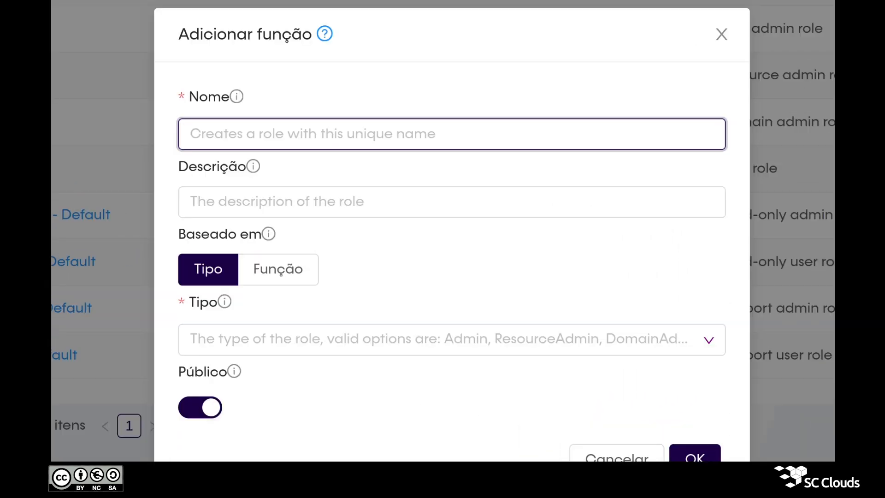
Create the role 'Role Baseada em Tipo User' with type User
type("Role Baseada em Tipo User")
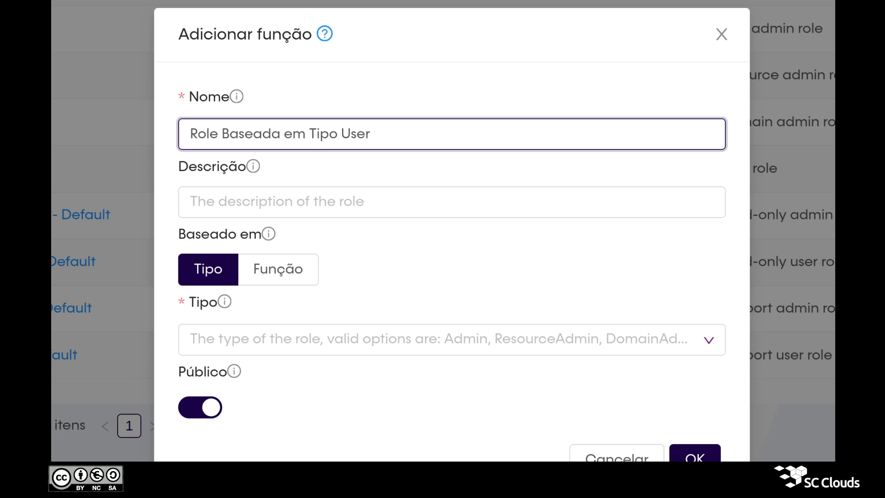
left_click(264, 348)
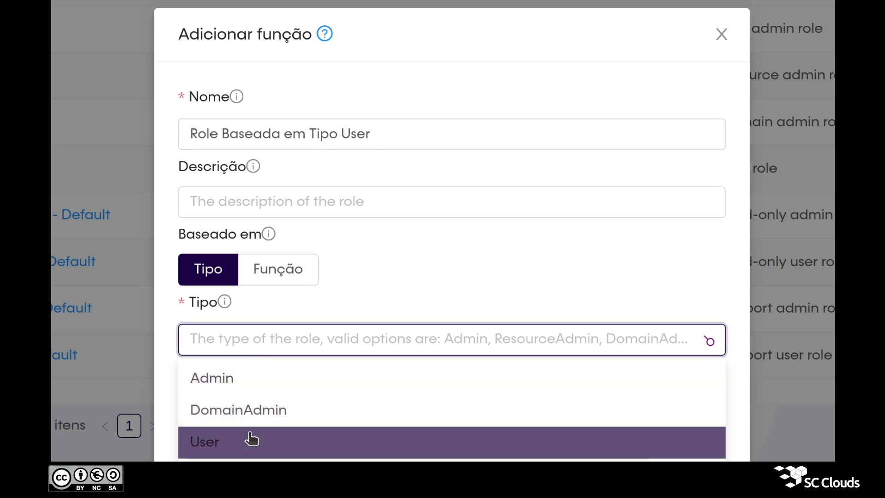
left_click(251, 440)
left_click(695, 457)
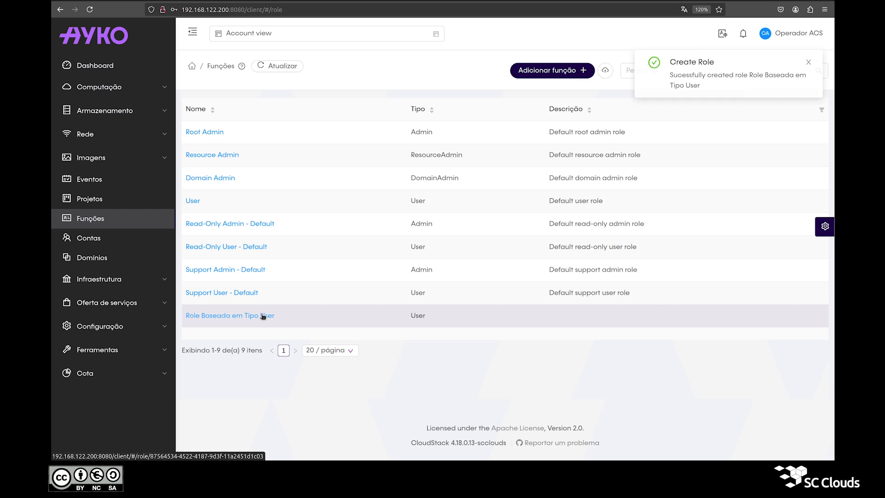
left_click(264, 317)
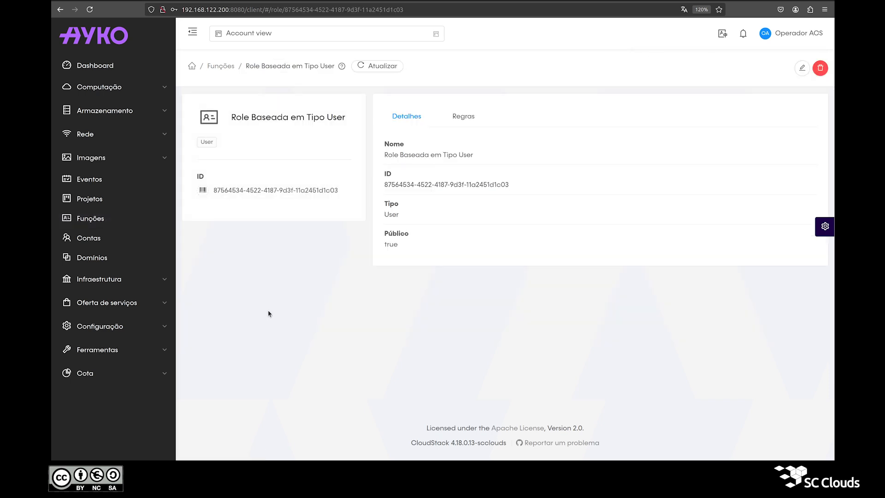
left_click_drag(400, 215, 386, 205)
left_click(386, 205)
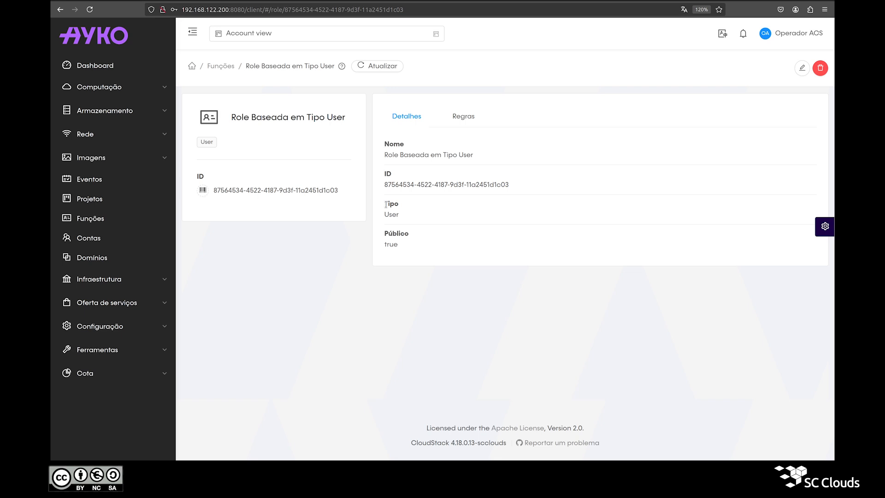
left_click(464, 115)
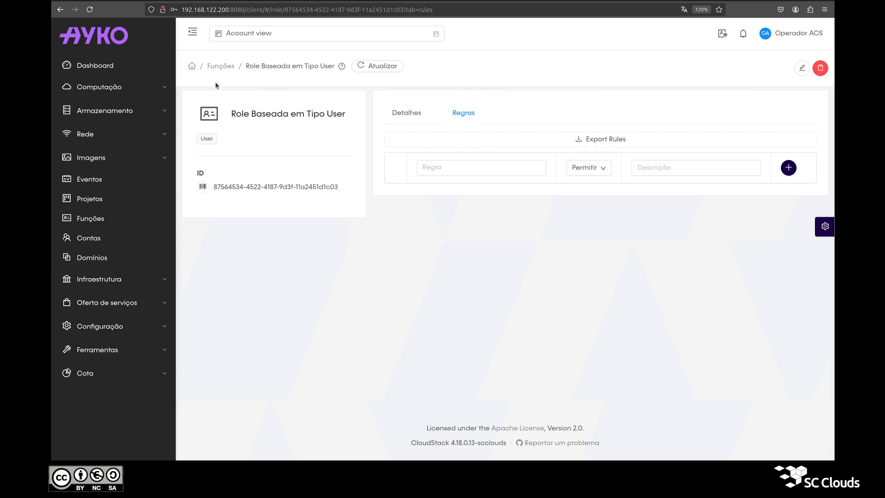
left_click(221, 68)
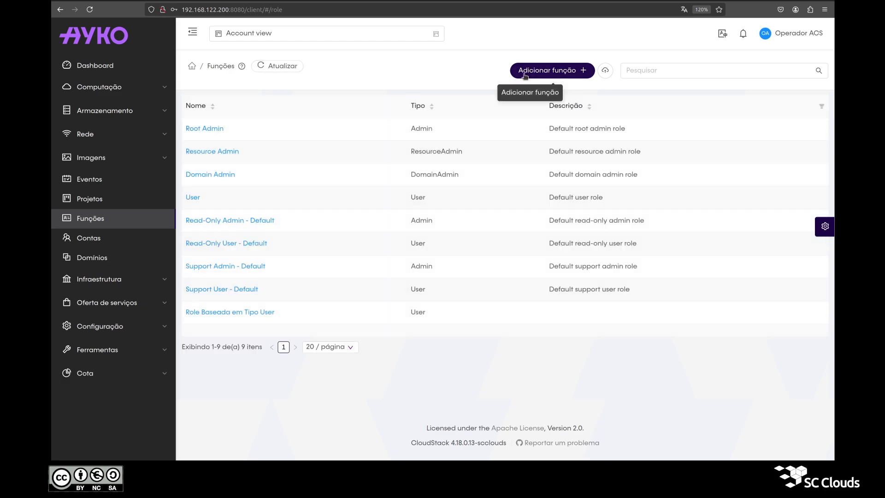
Create 'Role Baseada em Função User' by cloning the User role
left_click(549, 70)
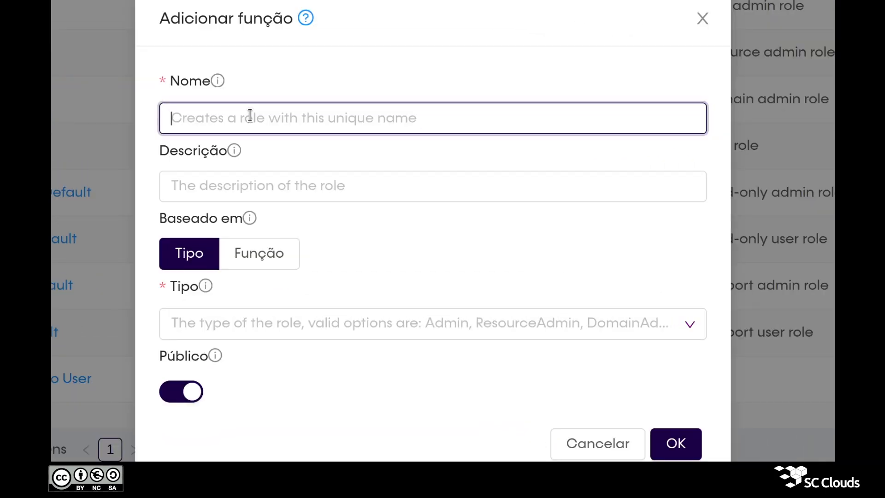
type("Role Baseada em Função User")
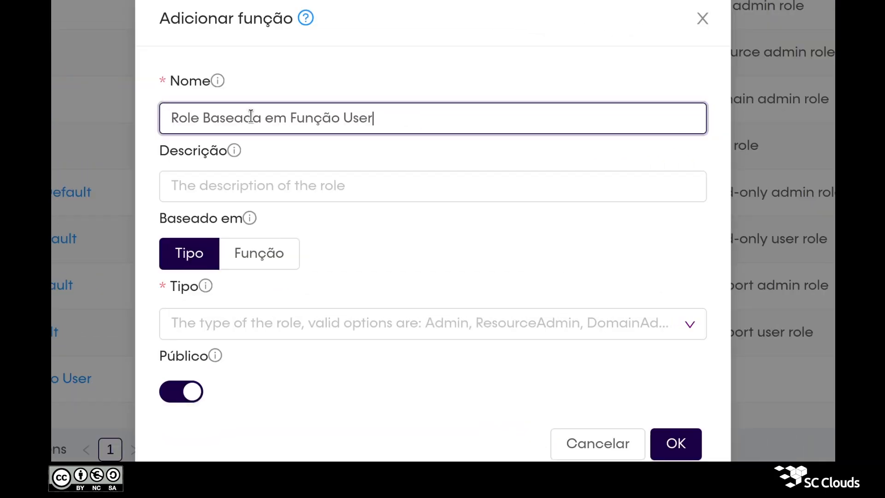
left_click(252, 253)
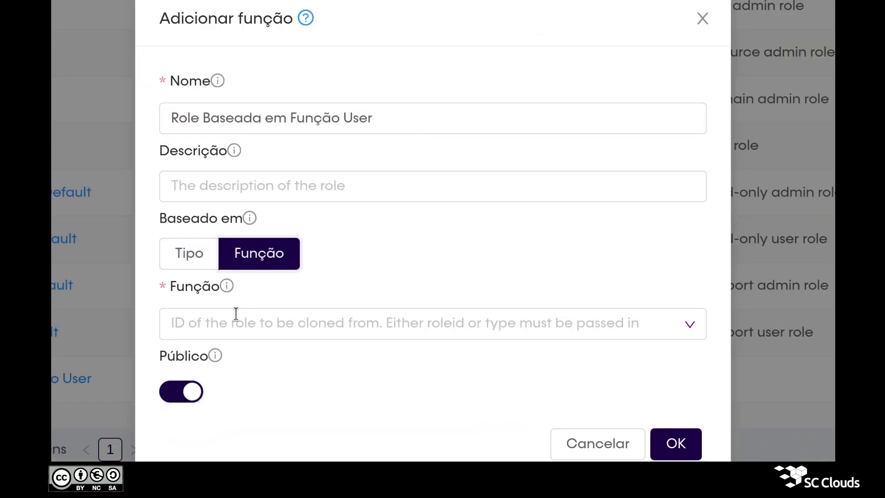
left_click(233, 320)
left_click(256, 456)
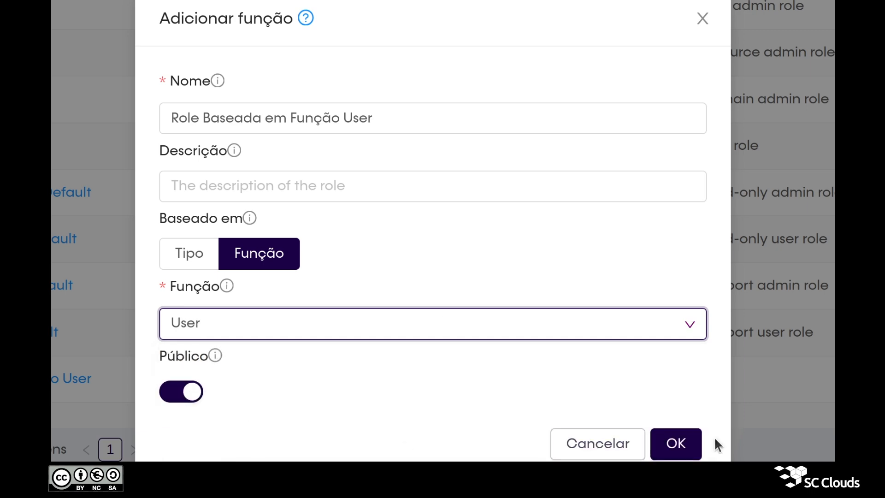
left_click(676, 444)
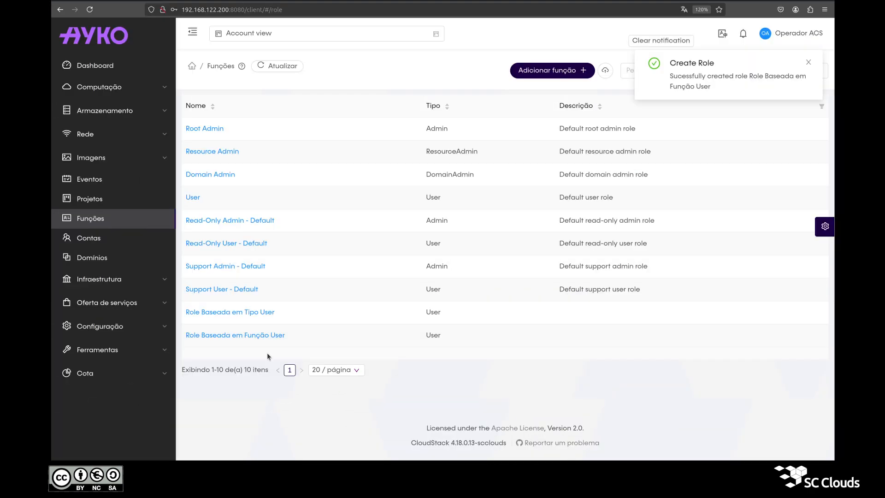
Open the cloned role and scroll through its inherited rules, such as listAnnotations
left_click(259, 336)
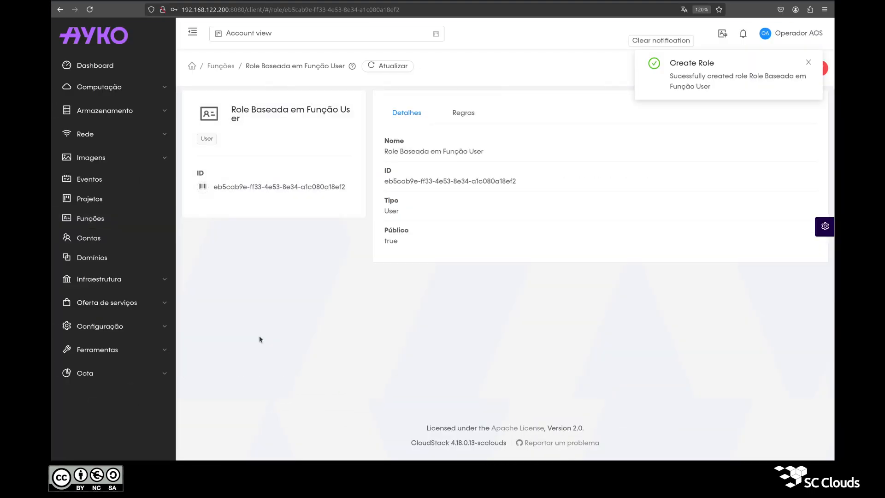
left_click_drag(400, 213, 382, 201)
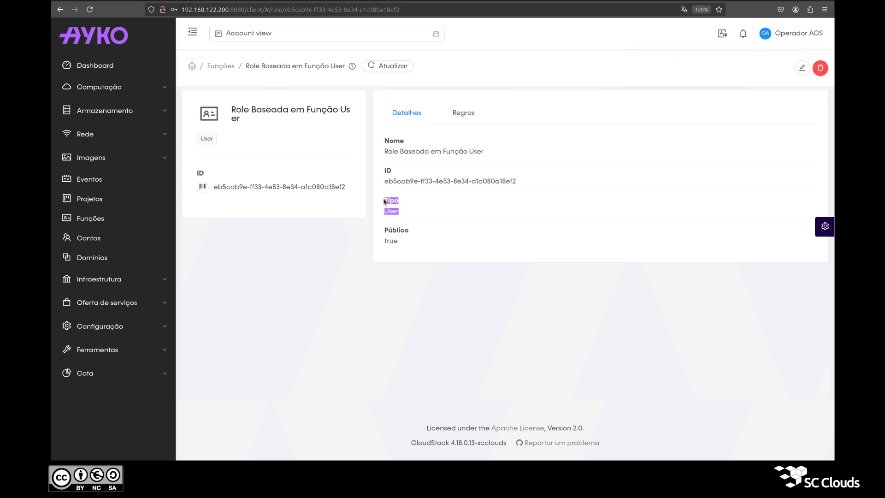
left_click(383, 201)
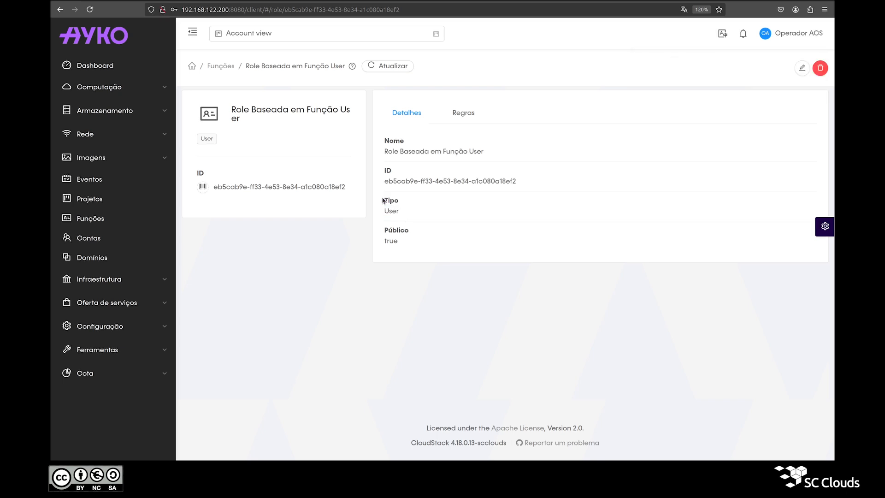
left_click(463, 116)
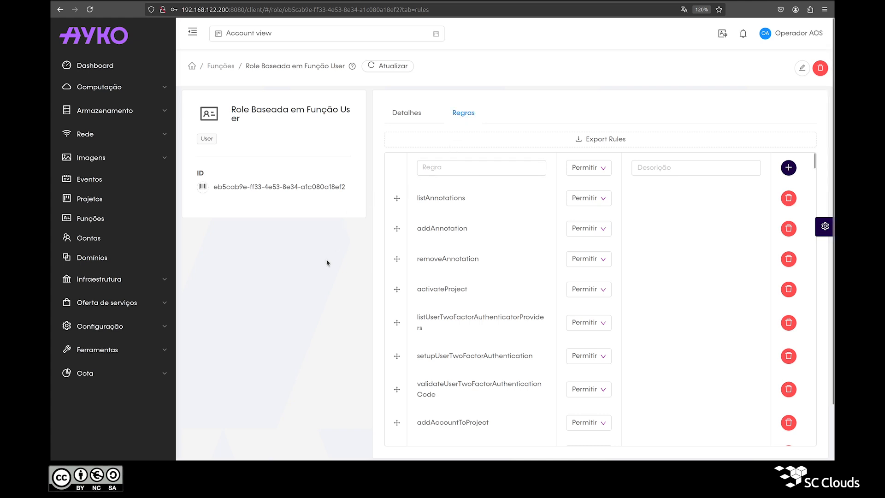
scroll(332, 263, "down", 2)
scroll(488, 199, "down", 4)
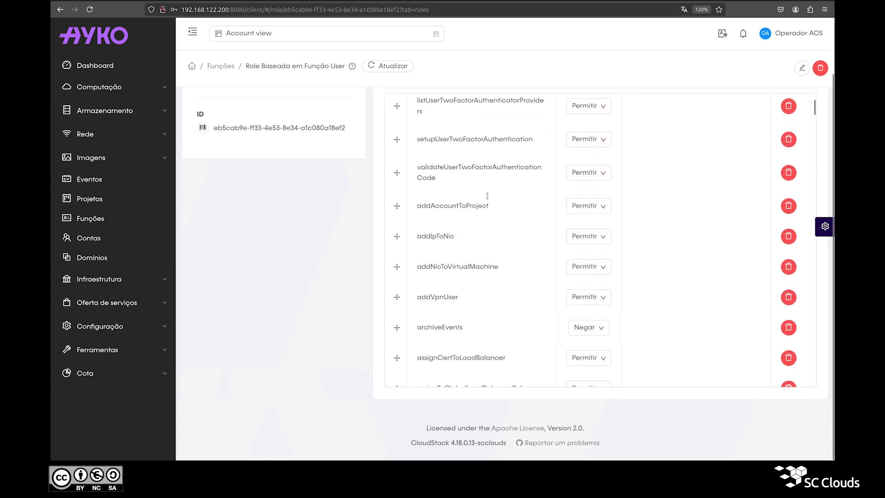
scroll(488, 199, "down", 4)
scroll(298, 265, "up", 2)
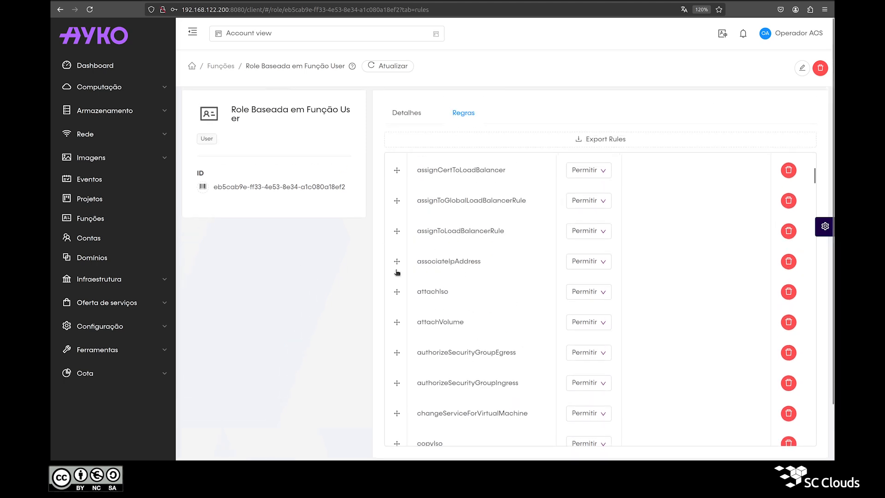
scroll(433, 275, "up", 6)
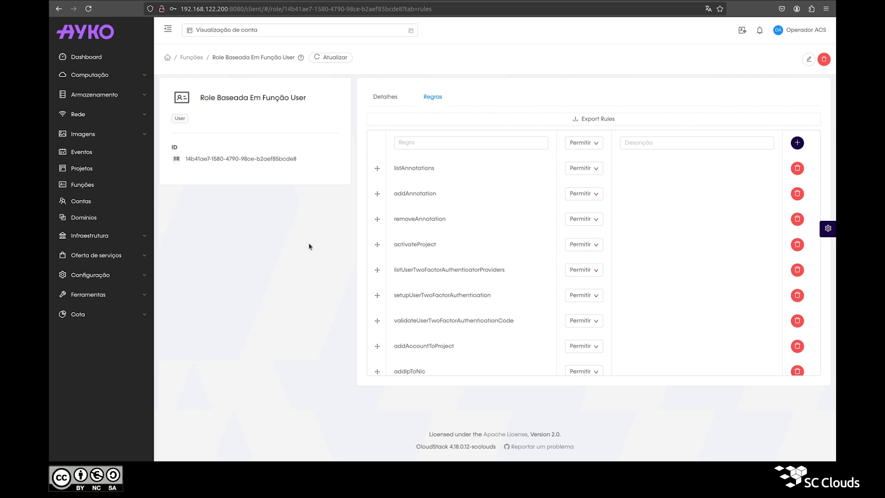
Find the createVolume rule and set its permission to Negar
key("ctrl+f")
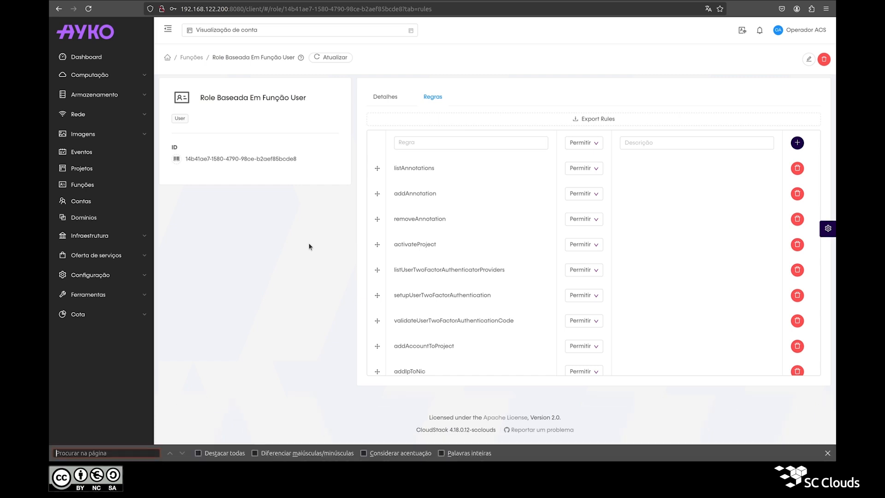
type("createVo")
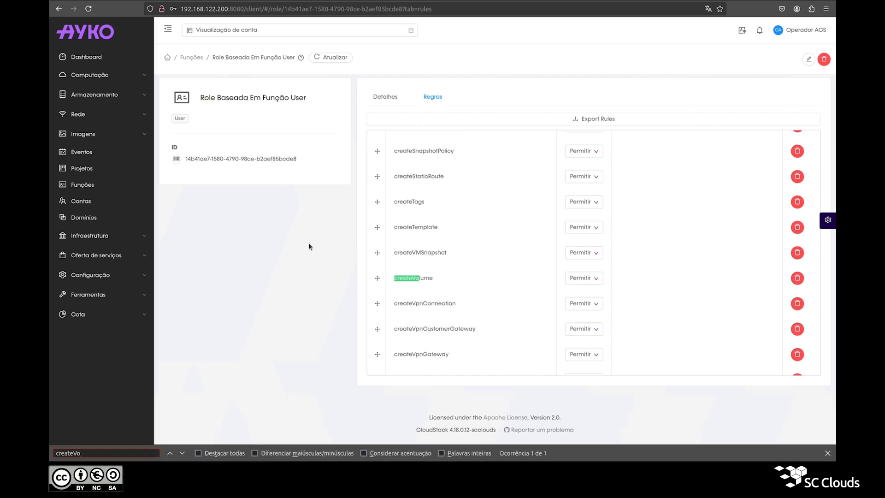
double_click(420, 278)
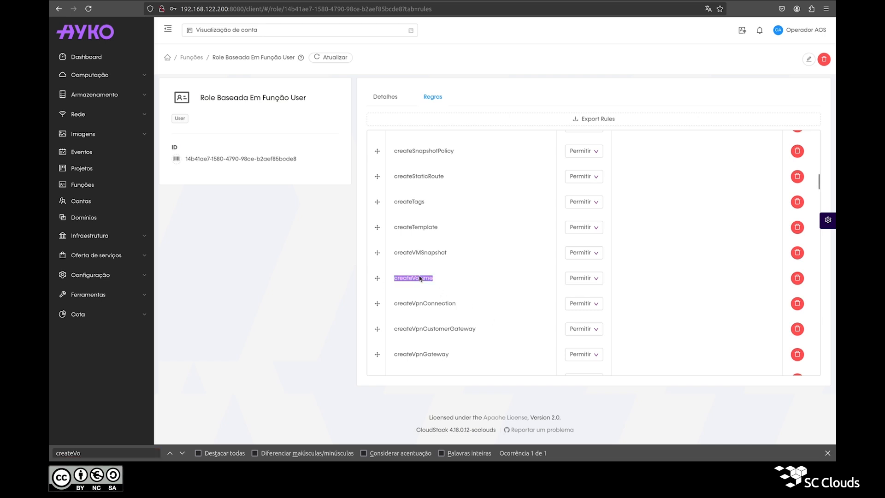
left_click(582, 279)
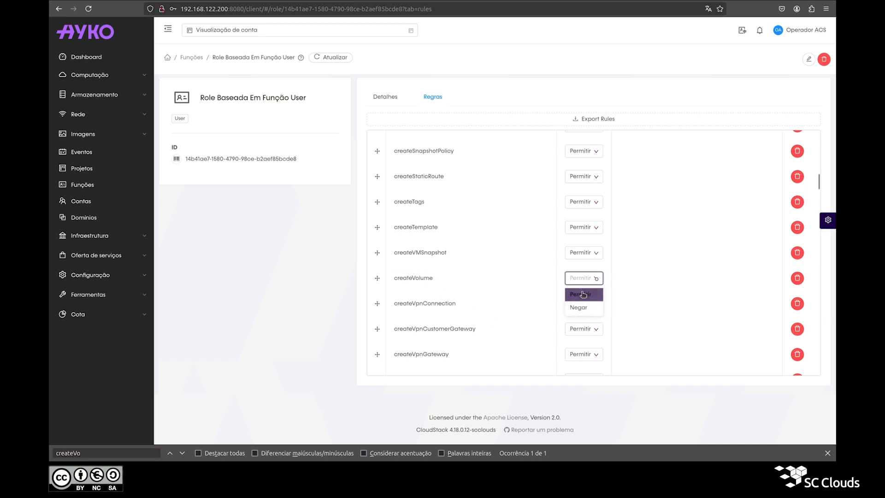
left_click(580, 307)
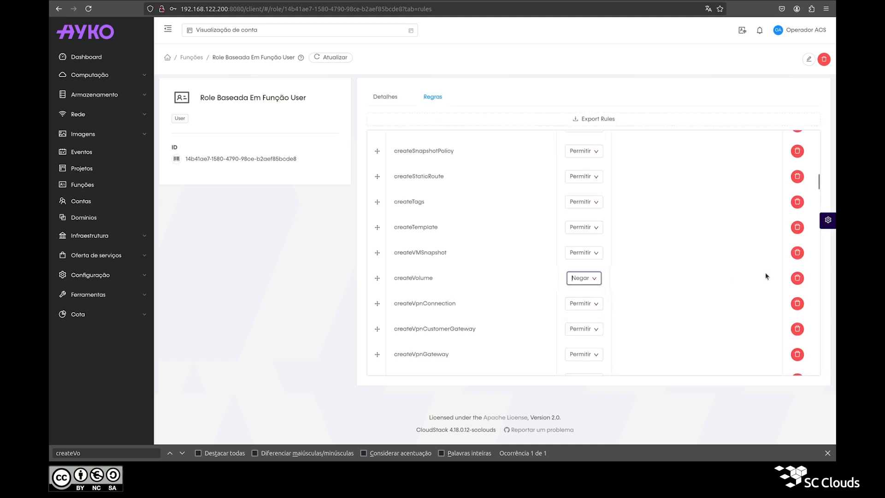
left_click(796, 279)
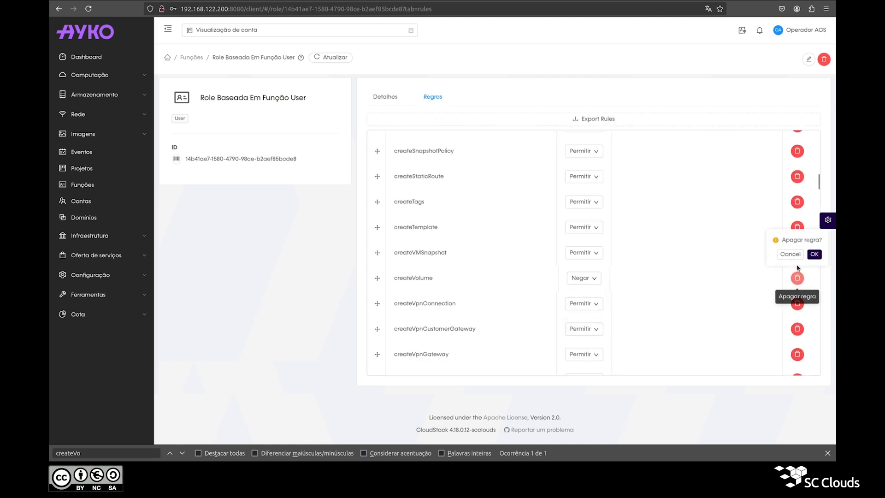
left_click(794, 255)
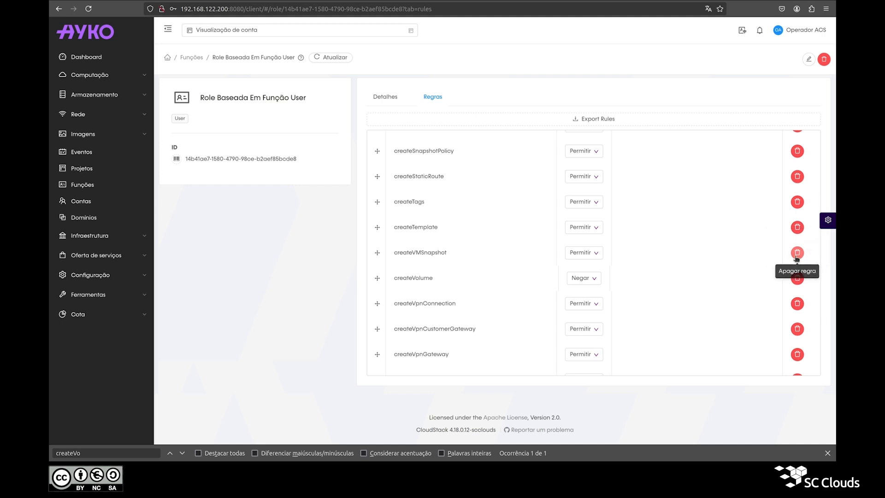
Search the rules for createNetworkPermissions, find none, and clear the search text
left_click(90, 456)
key("ctrl+a")
type("createNetworkPermissions")
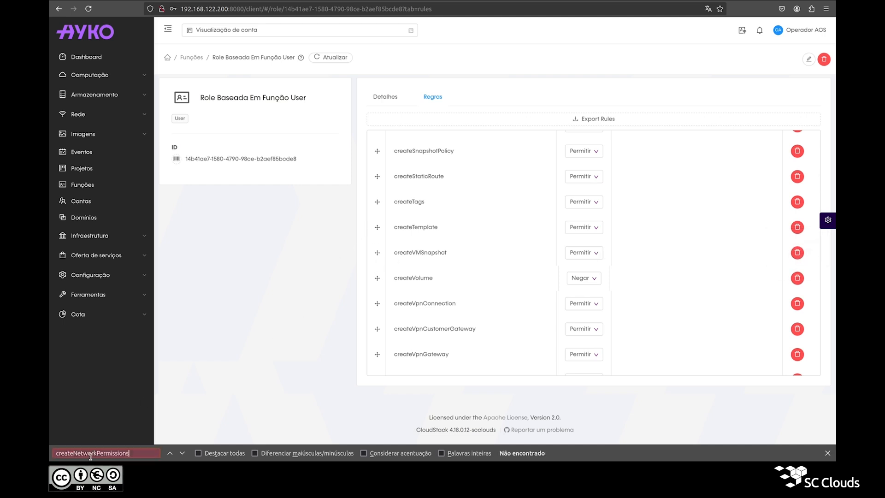
scroll(466, 301, "up", 15)
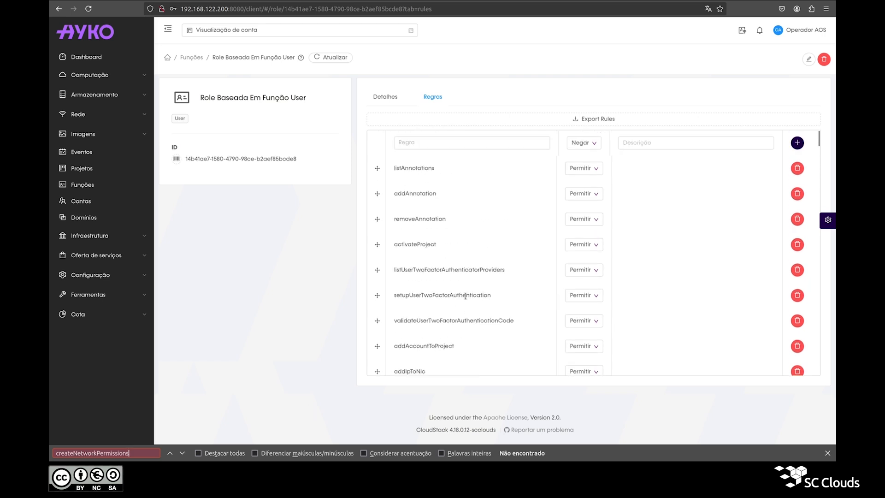
double_click(76, 454)
key("ctrl+c")
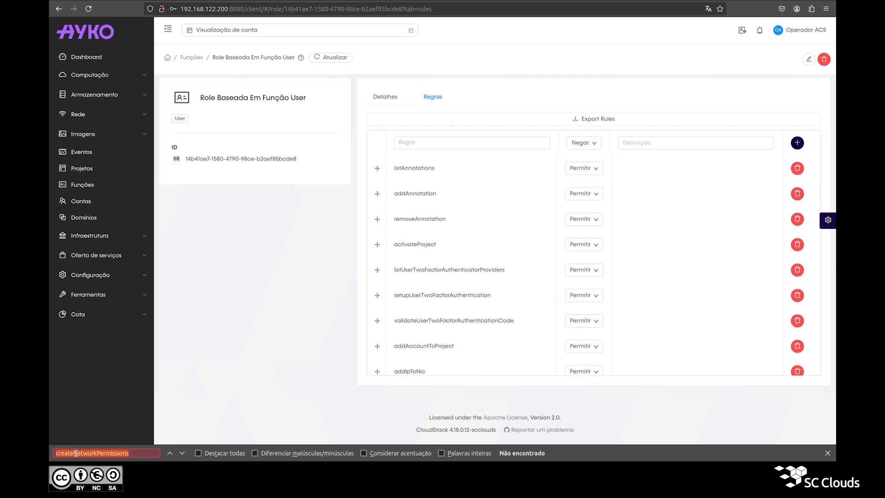
key("BackSpace")
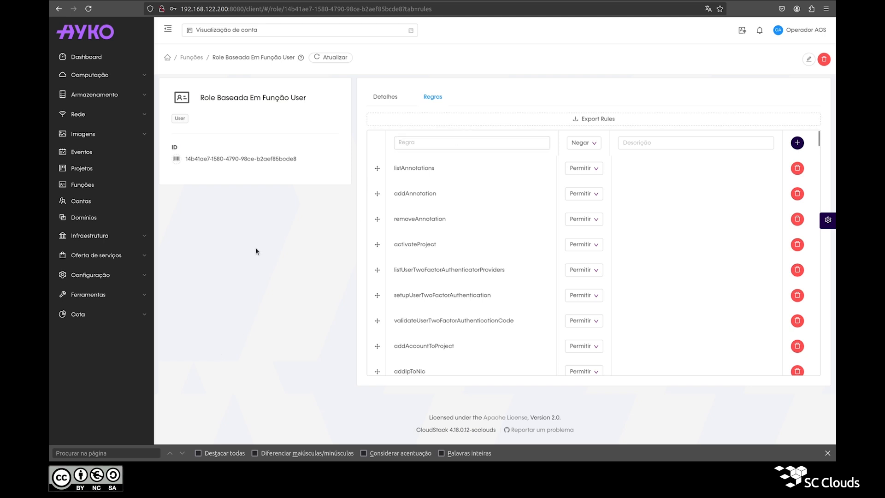
Add a Permitir rule for createNetworkPermissions with description 'Descrição'
left_click(466, 142)
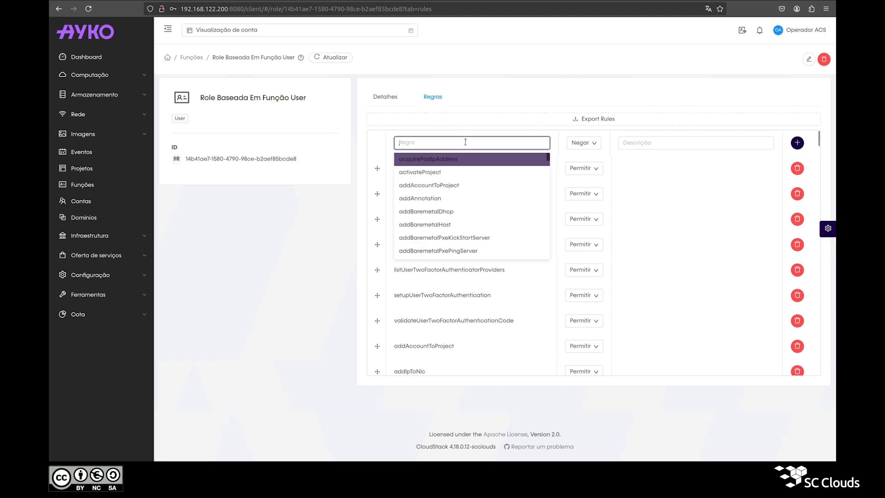
key("ctrl+v")
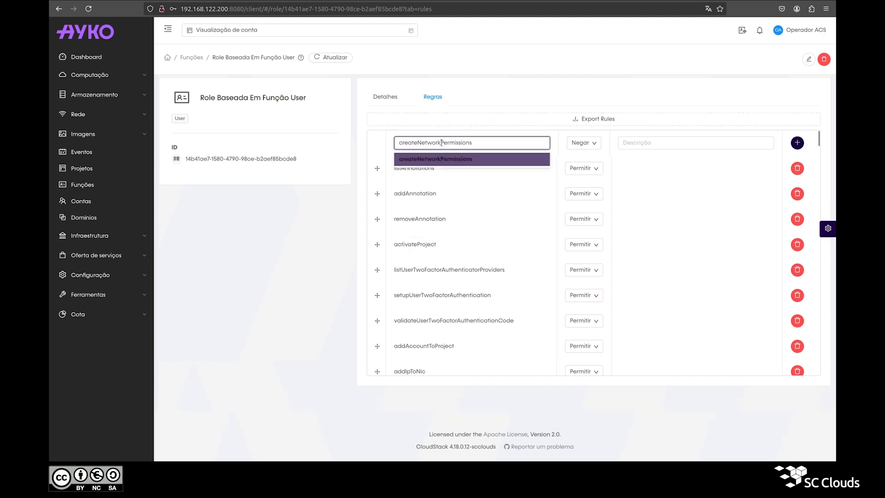
left_click(447, 159)
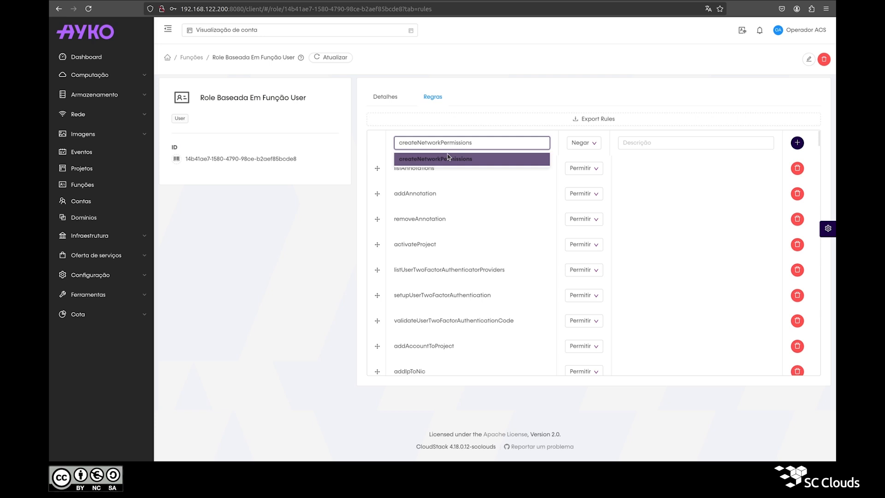
left_click(585, 143)
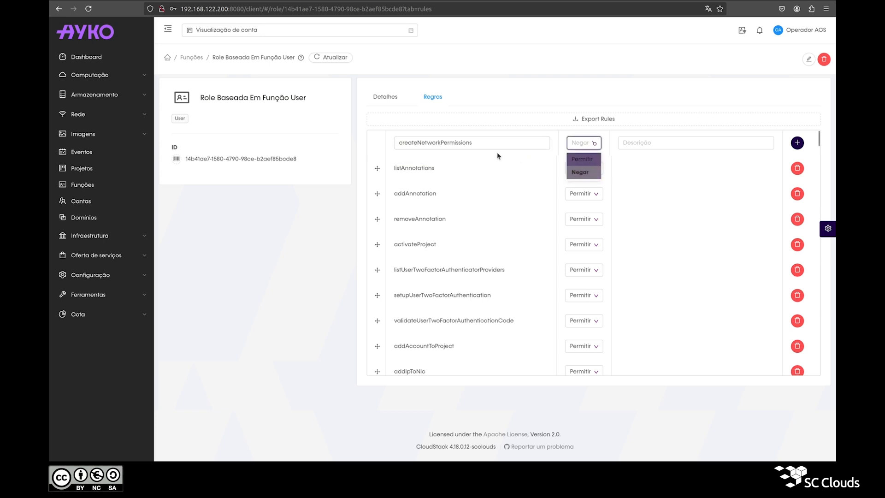
left_click(582, 160)
left_click(472, 148)
left_click(623, 143)
type("Descrição")
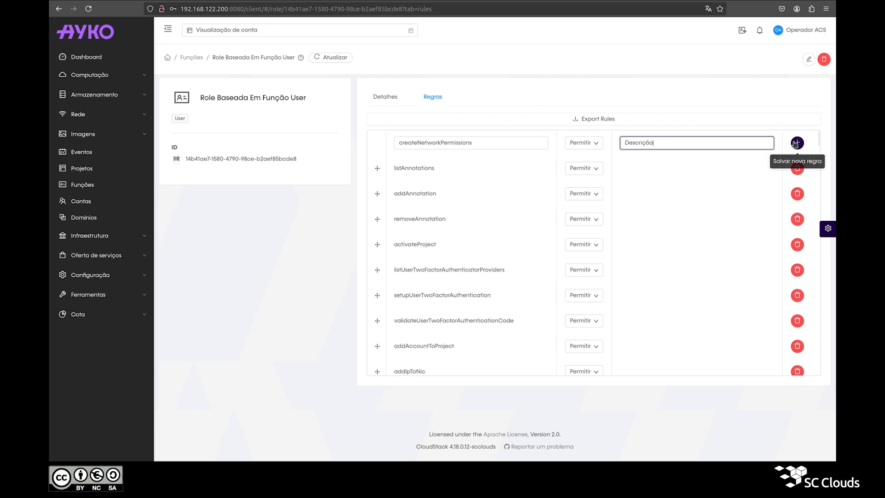
left_click(796, 144)
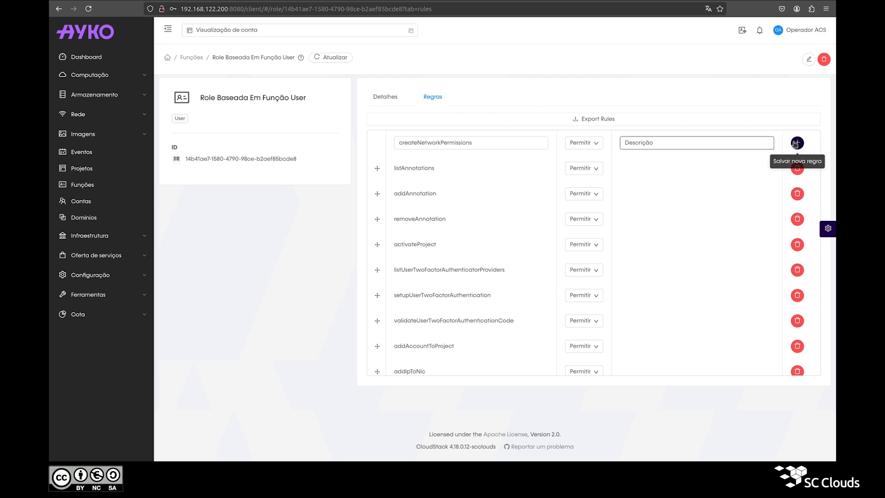
Search the page to confirm the new createNetworkPermissions rule is listed
key("ctrl+f")
key("ctrl+v")
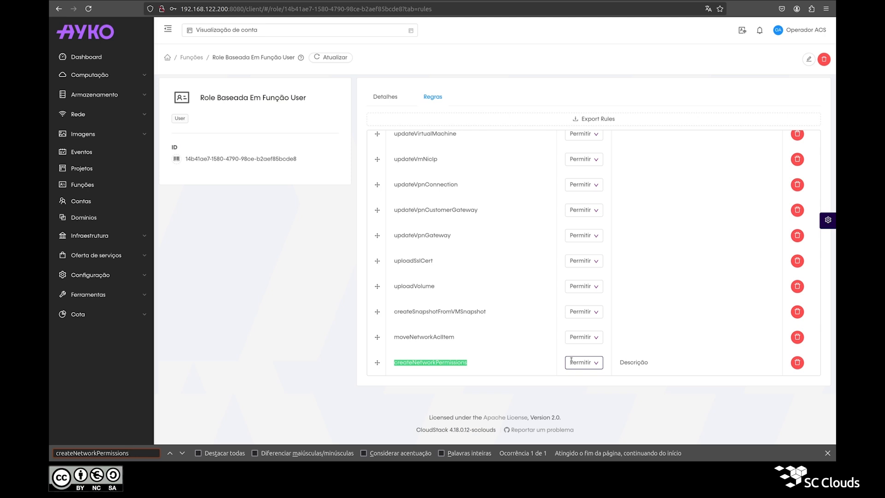
triple_click(257, 99)
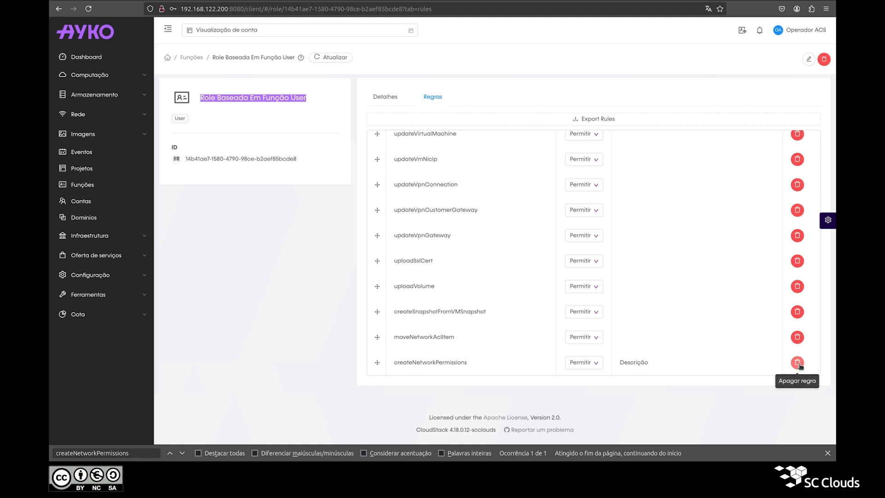
scroll(479, 261, "up", 20)
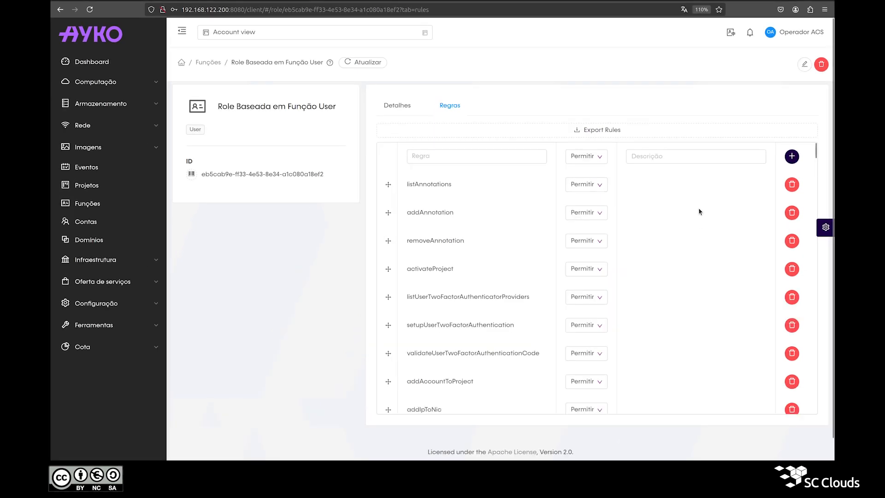
Open and close the Editar função dialog, then open Apagar função for the role
left_click(802, 68)
left_click(548, 154)
left_click(822, 67)
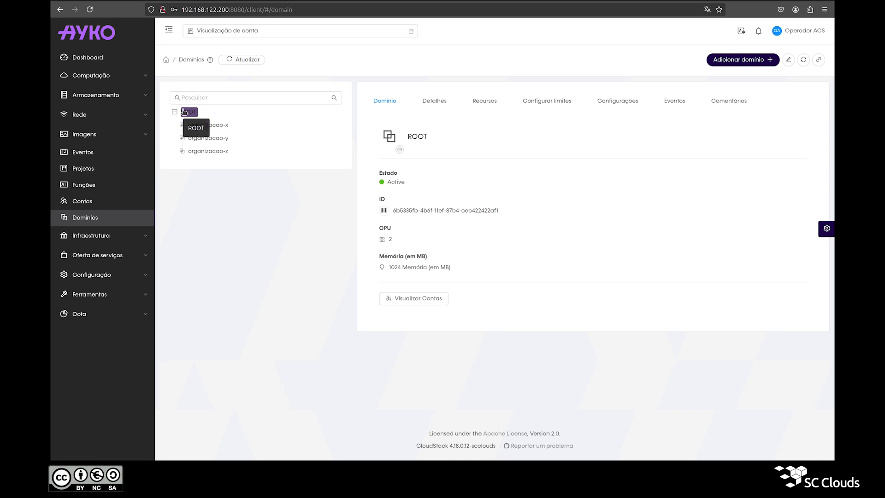
double_click(424, 137)
left_click(399, 149)
left_click(527, 101)
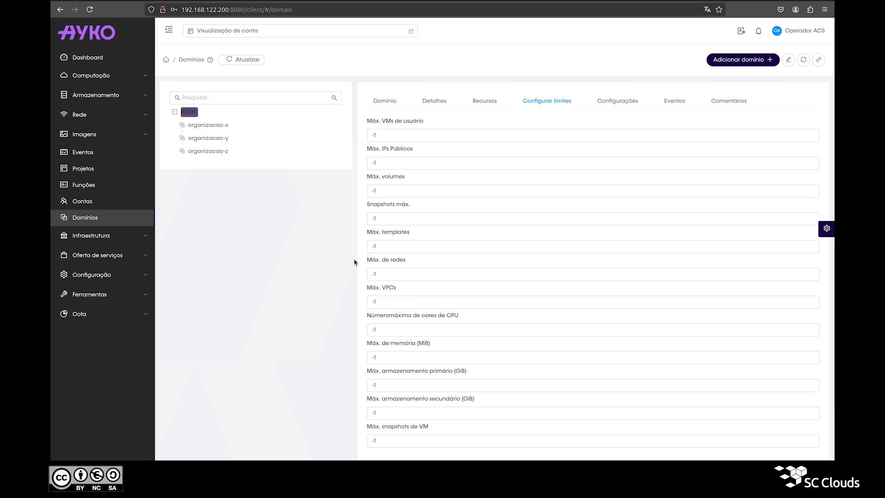
left_click(737, 64)
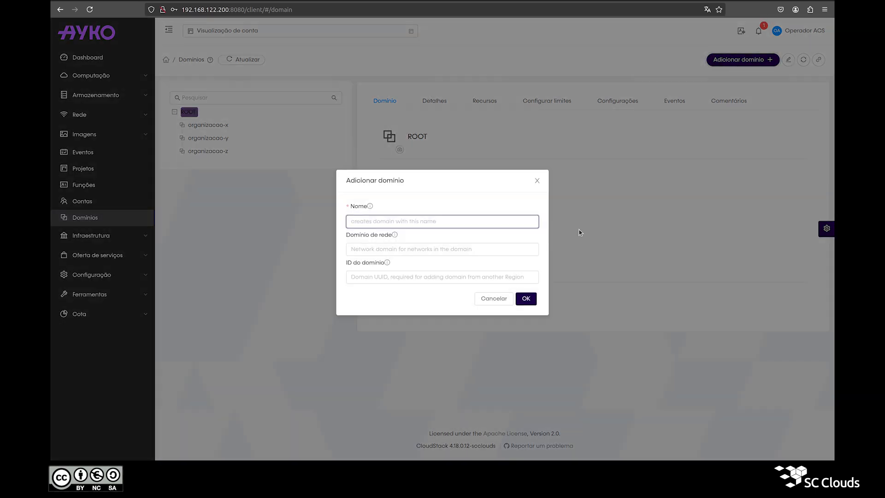
Close the add-domain form, reopen it, type and erase organizacao-w, and cancel
left_click(537, 191)
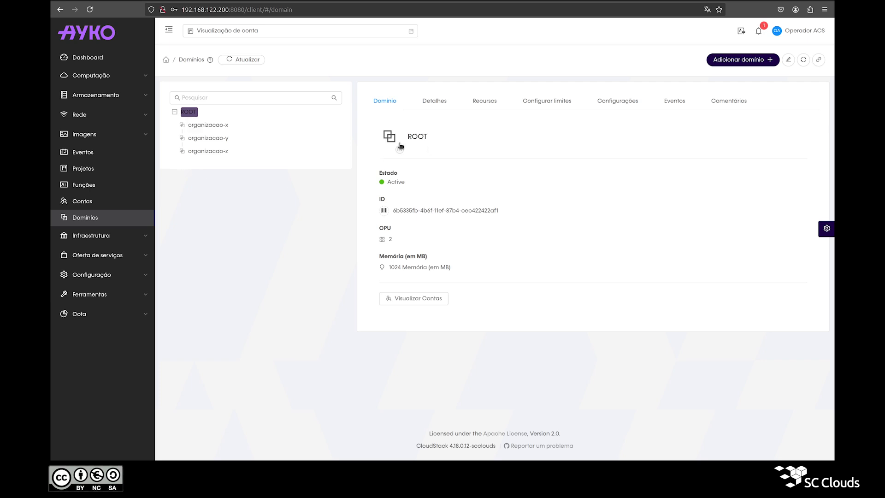
left_click(717, 64)
type("or")
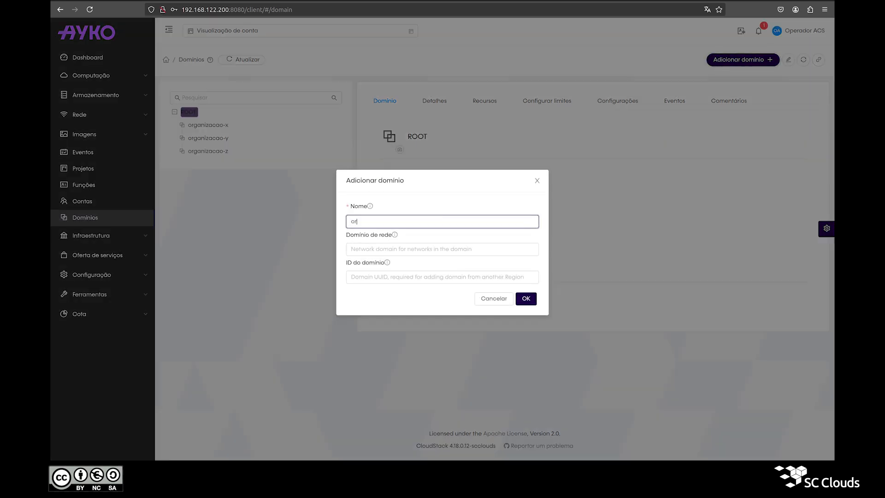
type("ganizacao-w")
key("ctrl+a")
key("BackSpace")
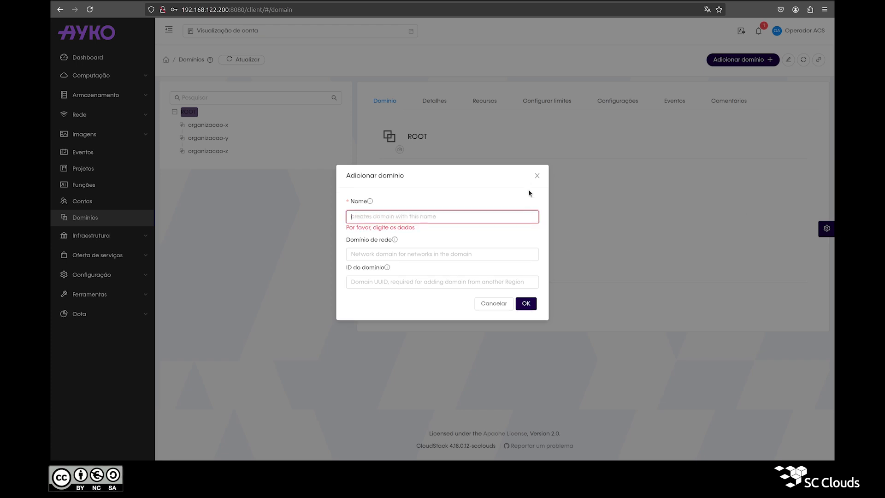
left_click(531, 180)
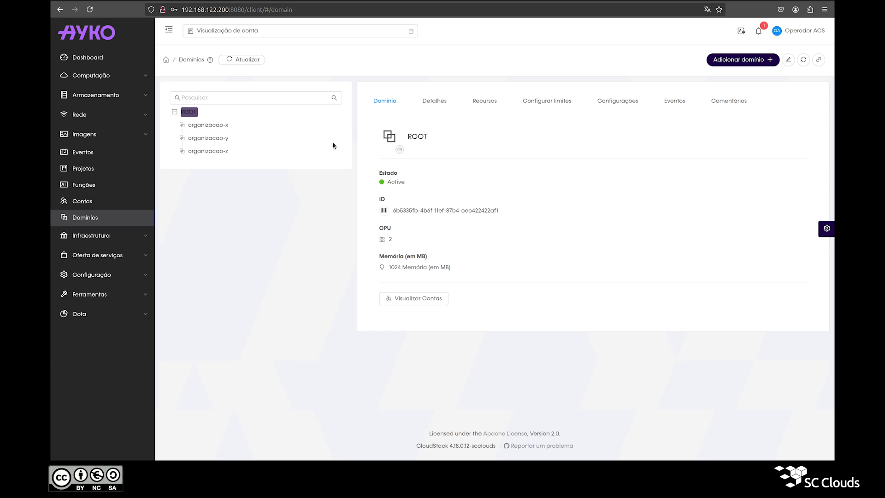
Create the organizacao-w domain under ROOT and view organizacao-x's details
left_click(737, 60)
type("organizacao-w")
left_click(524, 299)
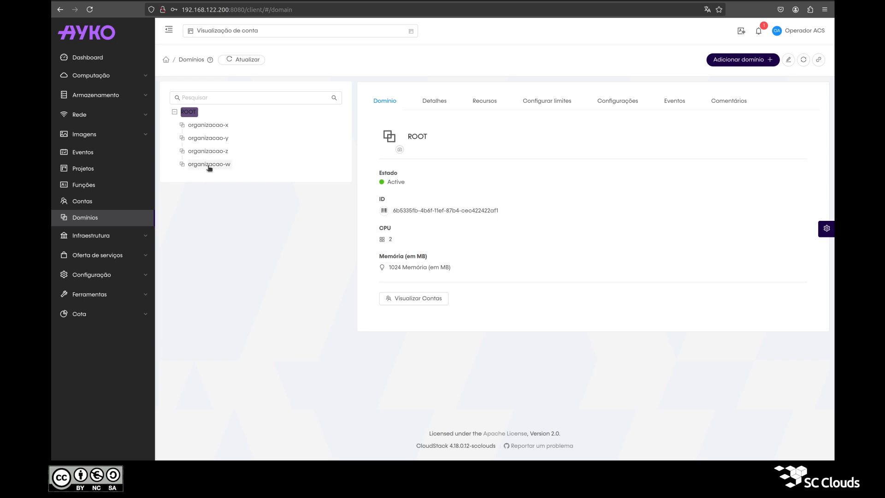
left_click(204, 126)
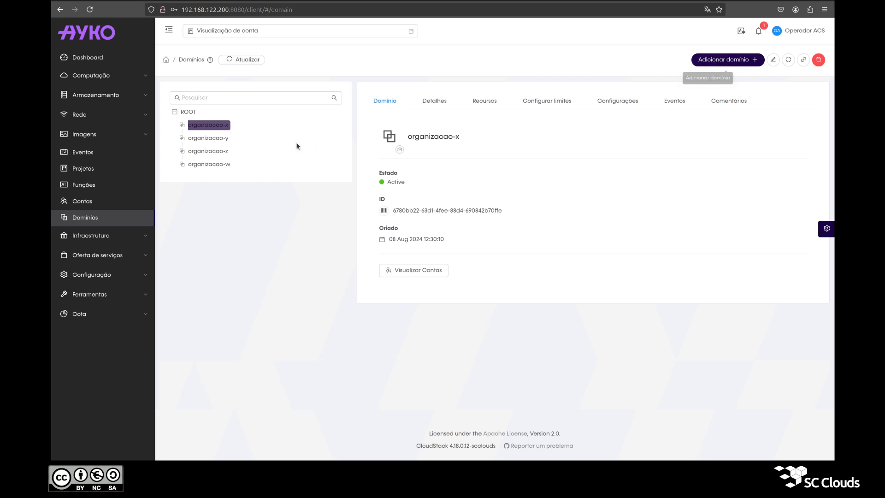
Add child domain subdominio-organizacao-x under organizacao-x and check it in the expanded tree
left_click(728, 60)
type("sub")
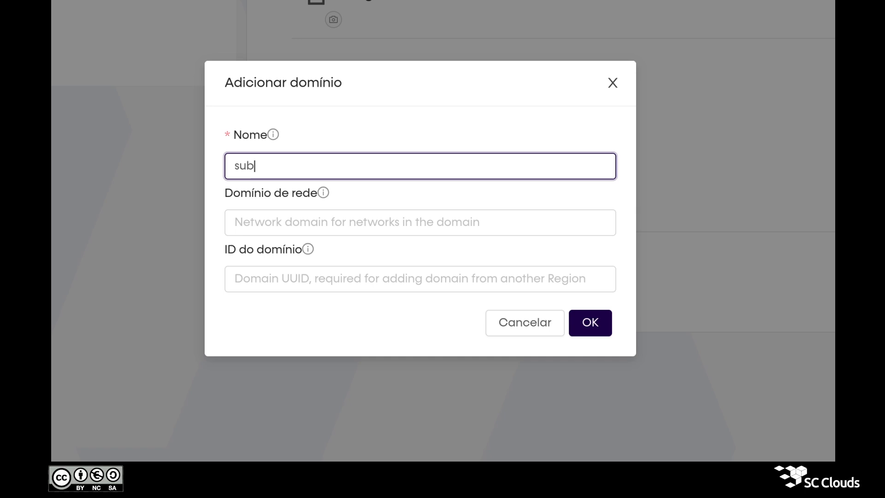
type("dominio-organizacao")
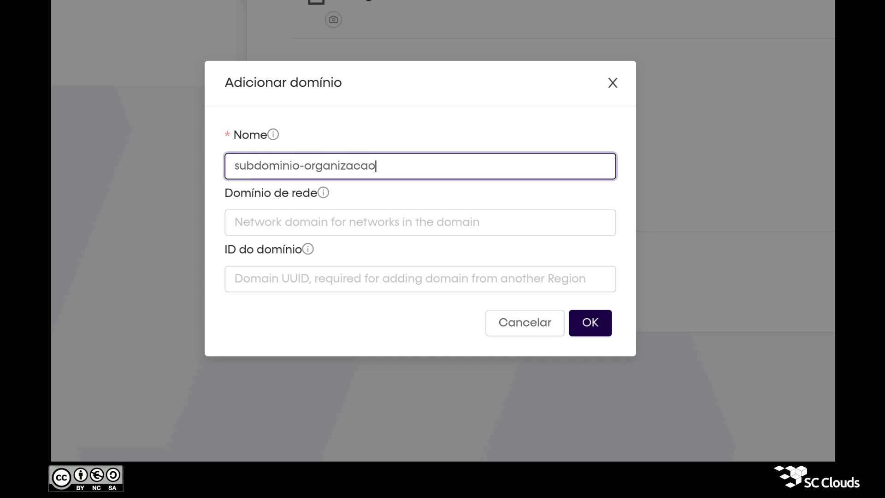
type("-x")
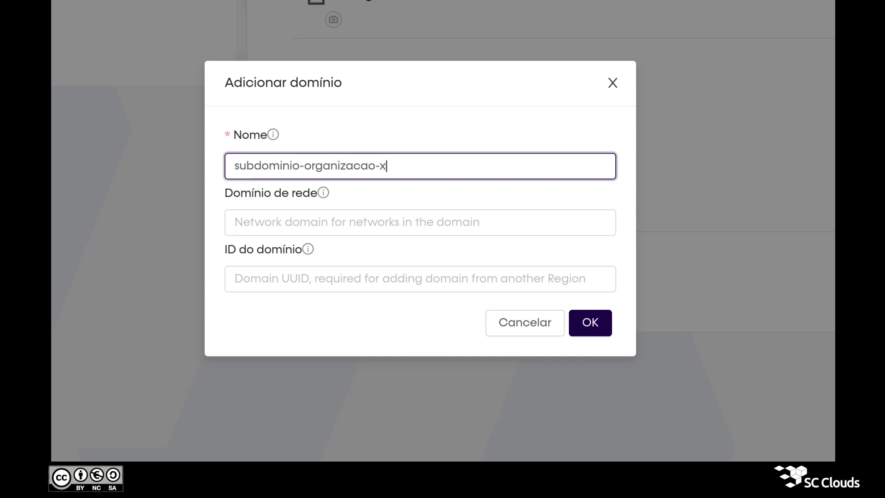
left_click(582, 333)
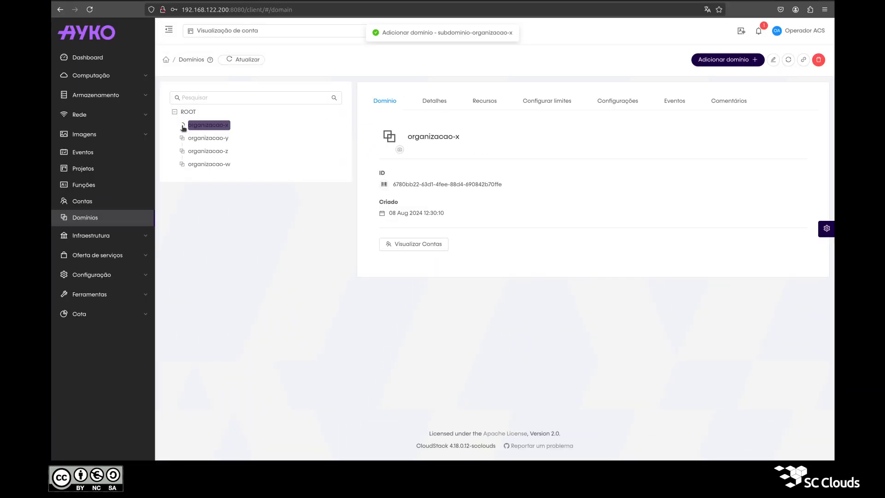
left_click(182, 125)
left_click(213, 141)
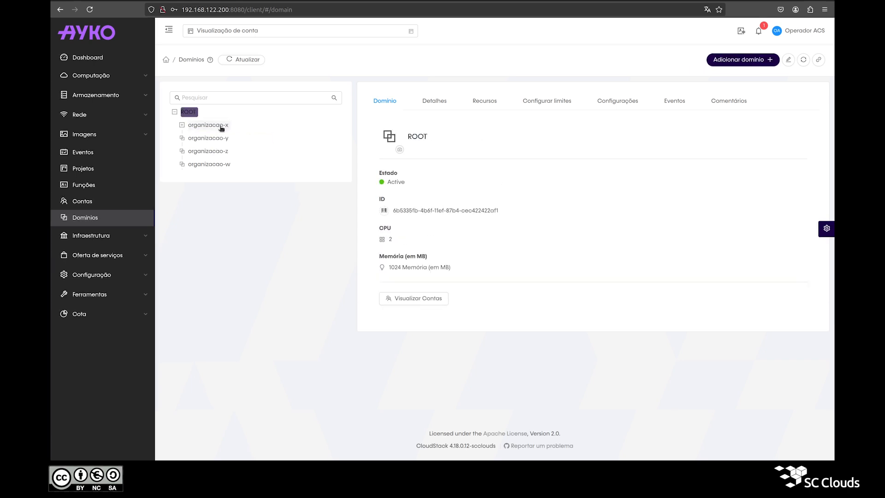
left_click(221, 127)
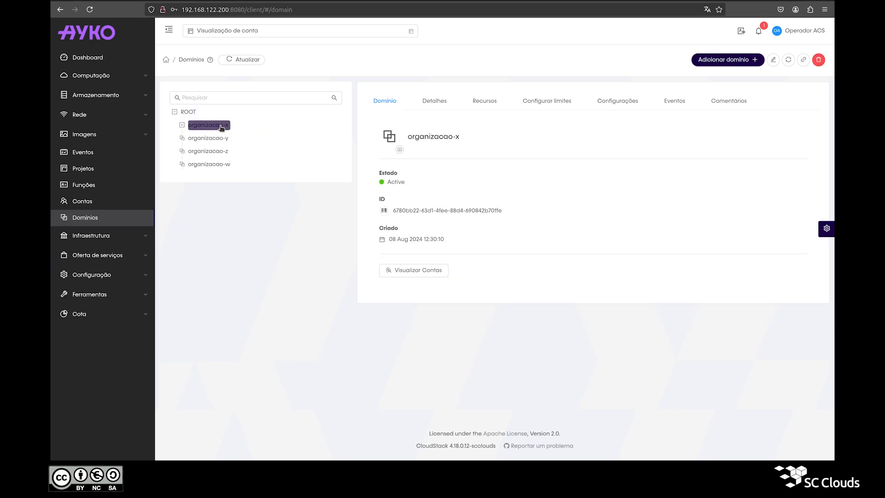
Set organizacao-x's Máx. VPCs resource limit to 5 and submit the limits
left_click(547, 103)
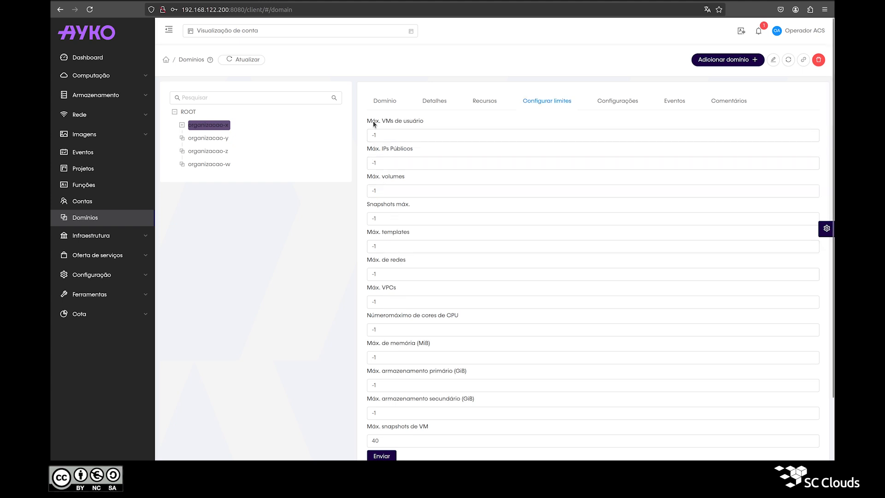
left_click_drag(380, 134, 358, 138)
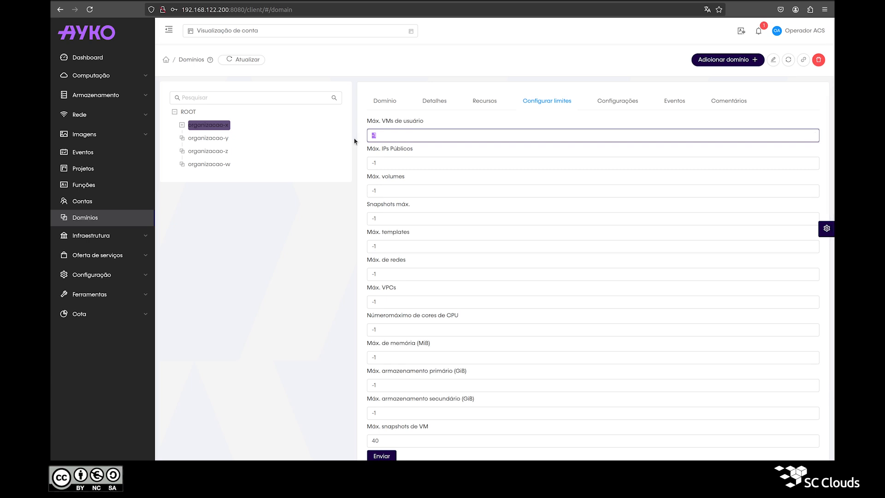
left_click(267, 263)
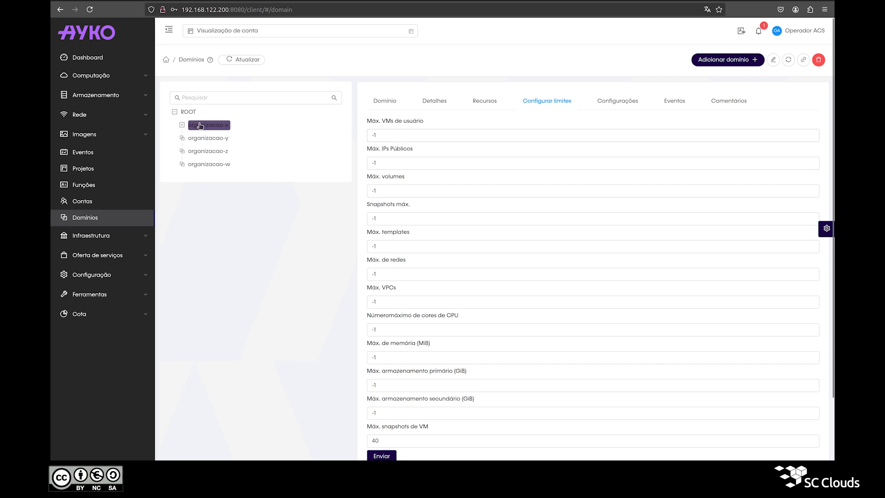
left_click(404, 297)
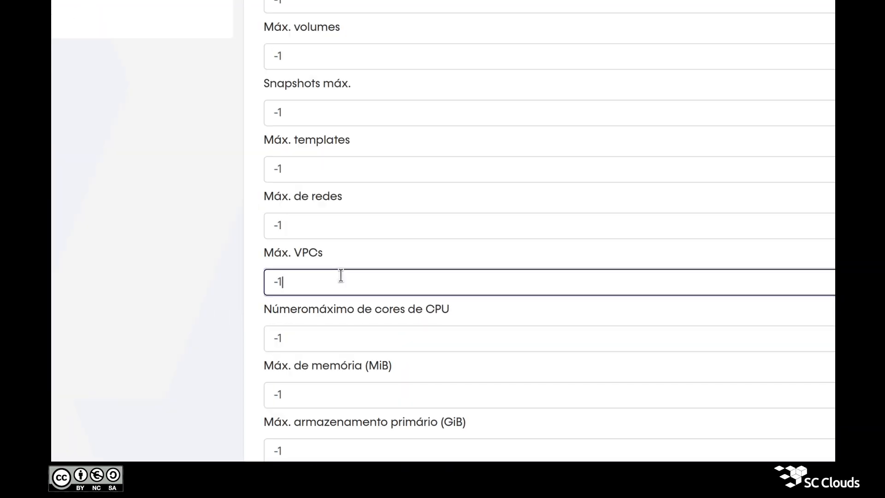
triple_click(301, 286)
type("5")
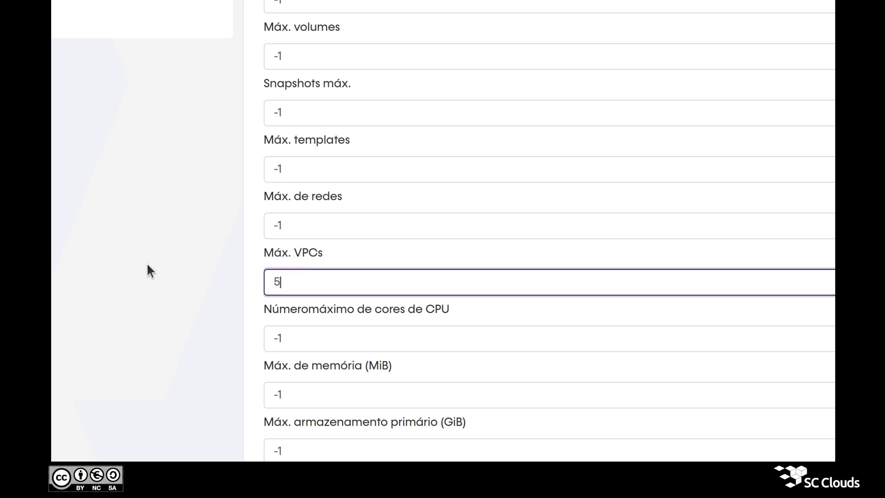
left_click(393, 390)
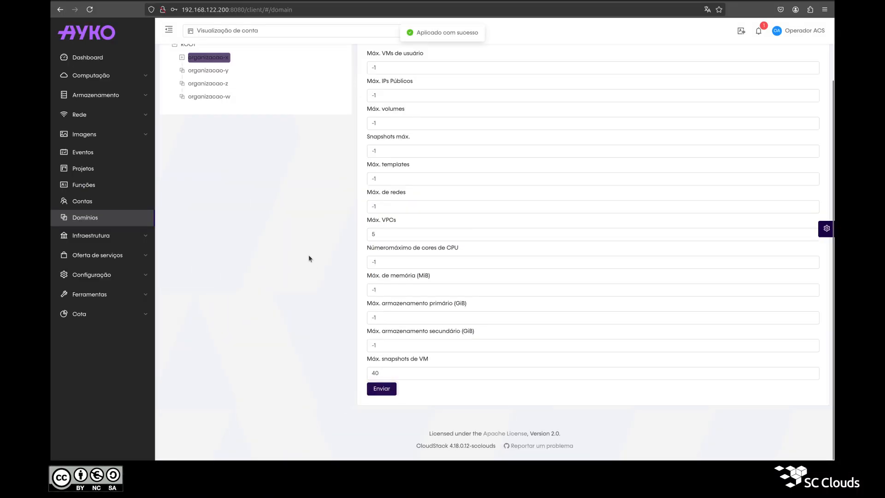
left_click(390, 307)
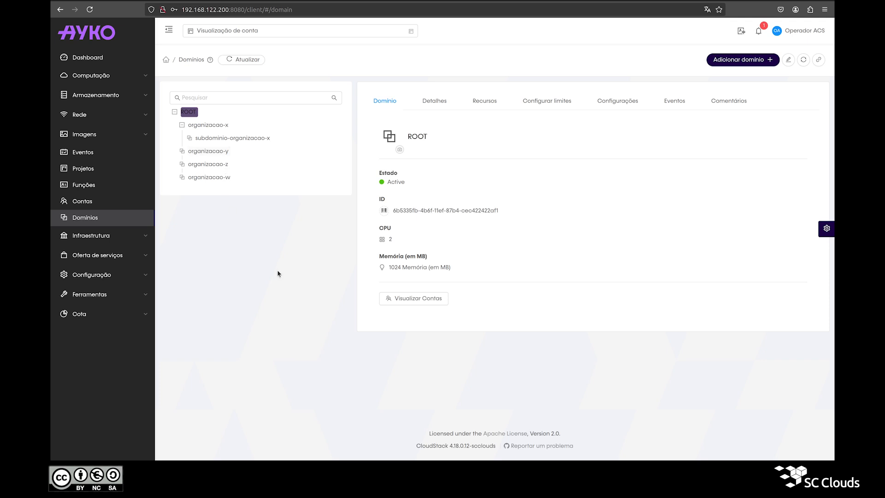
key("alt+Tab")
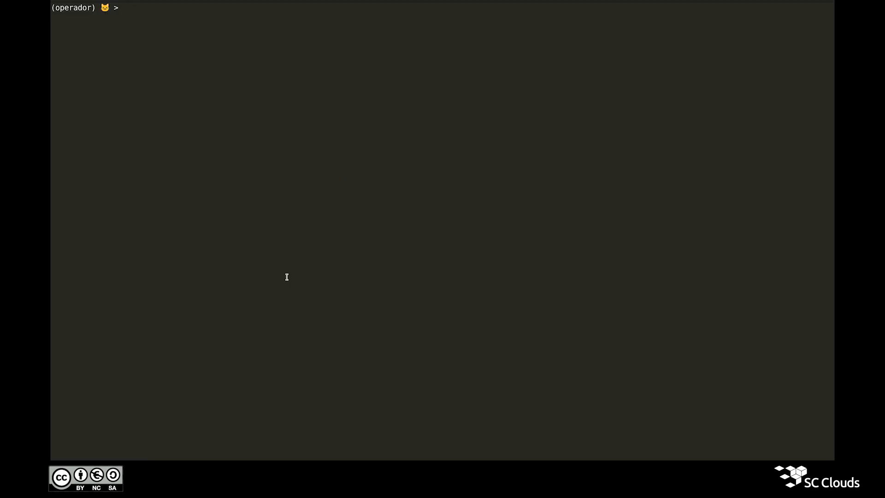
Show CloudMonkey help for 'move domain' and highlight its domainid and parentdomainid parameters
type("move domain ")
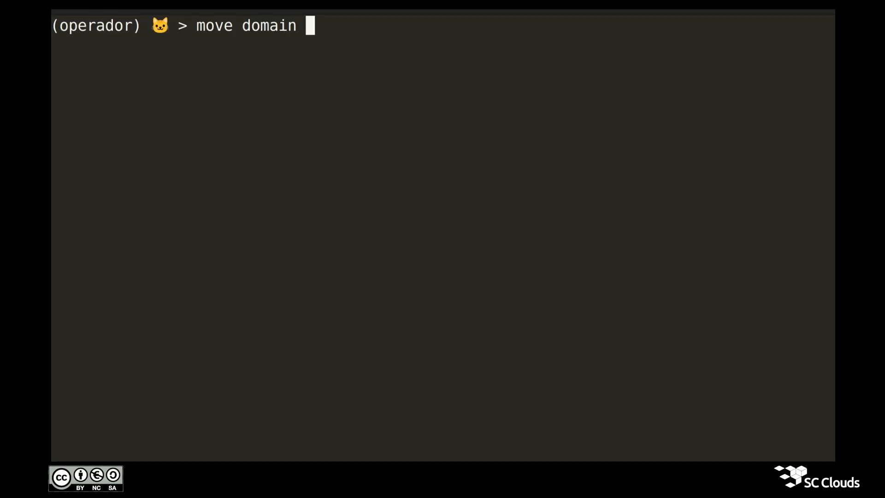
type("-h")
key("Return")
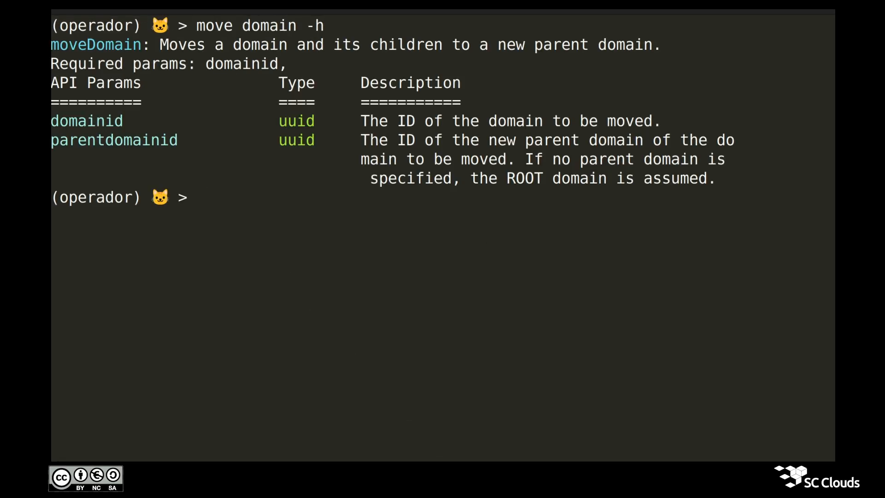
double_click(168, 46)
double_click(256, 62)
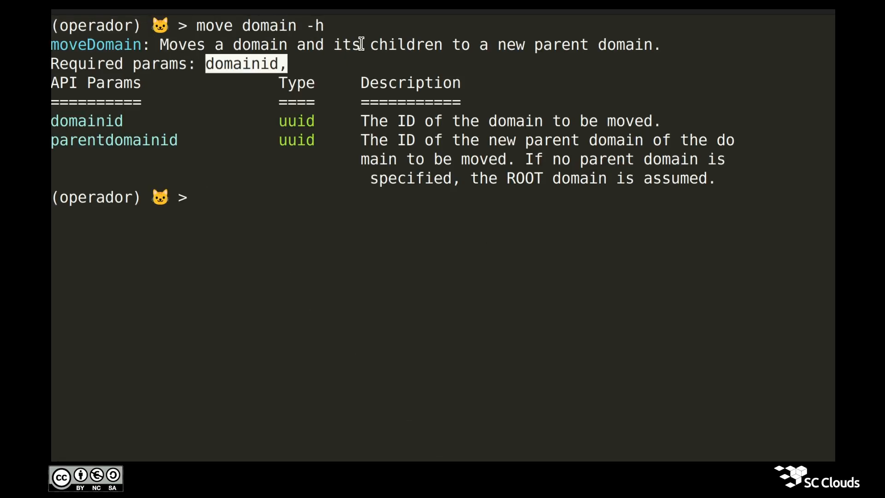
double_click(406, 45)
double_click(468, 44)
double_click(538, 44)
double_click(600, 46)
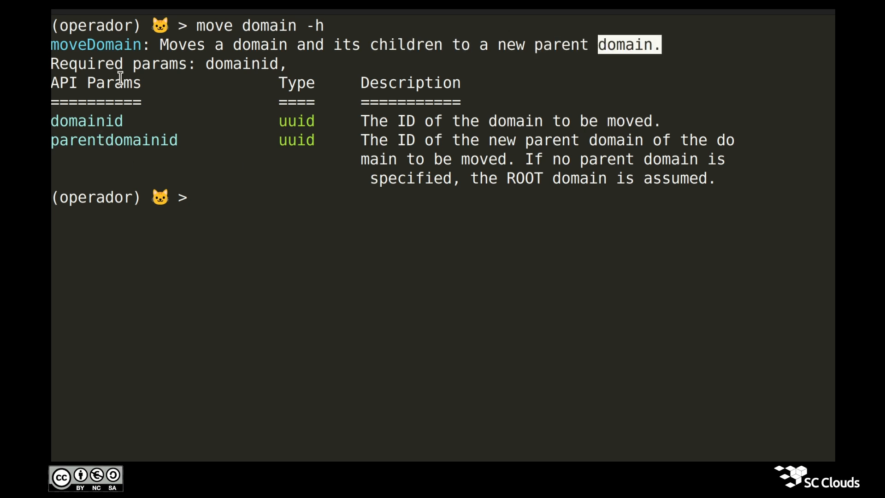
double_click(97, 128)
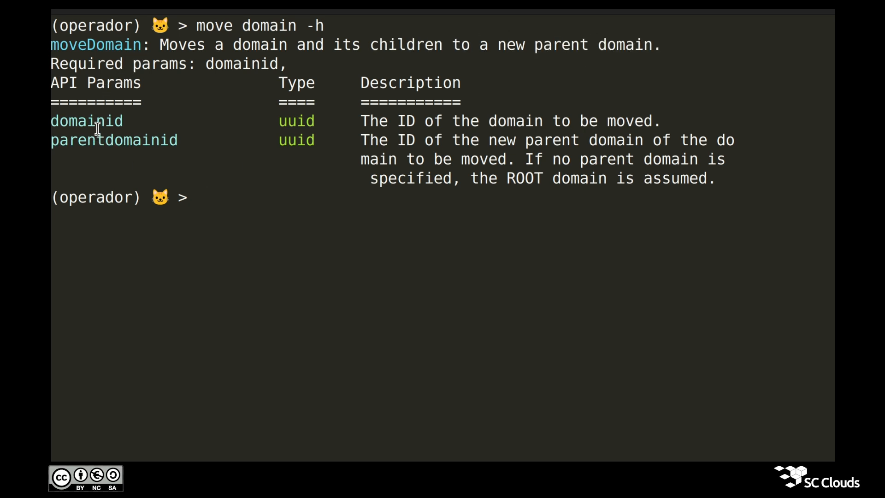
triple_click(432, 122)
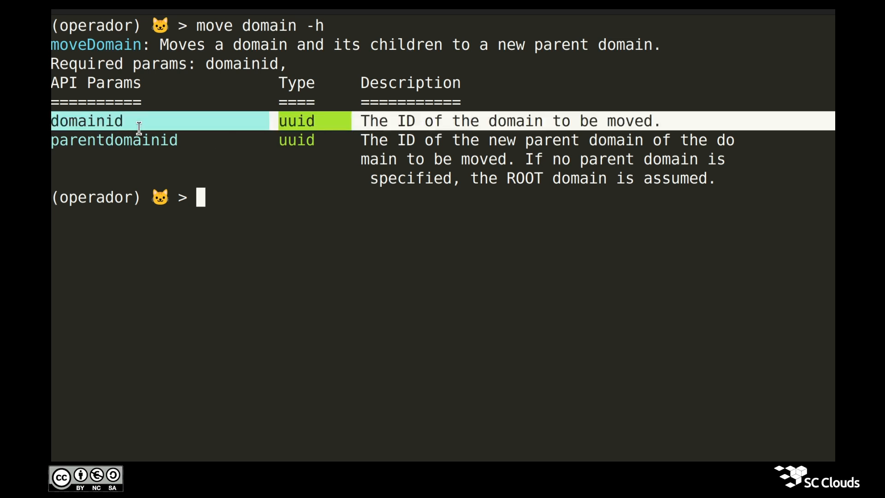
double_click(78, 139)
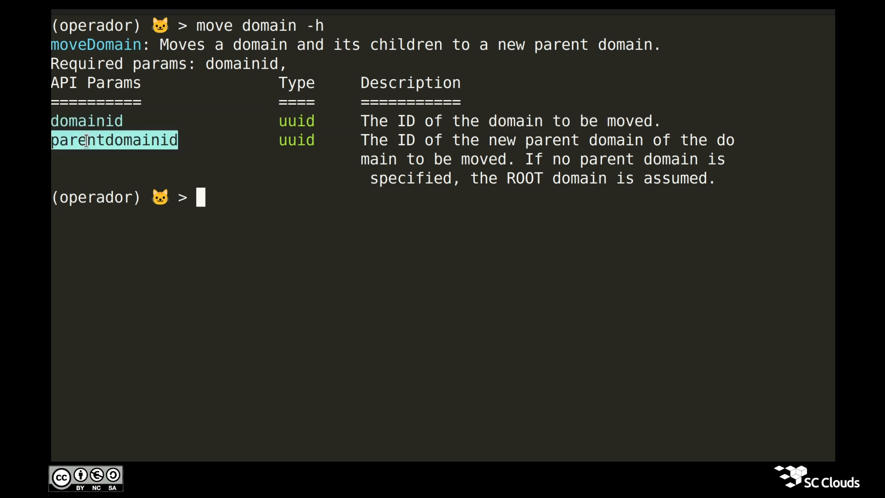
double_click(131, 141)
double_click(131, 142)
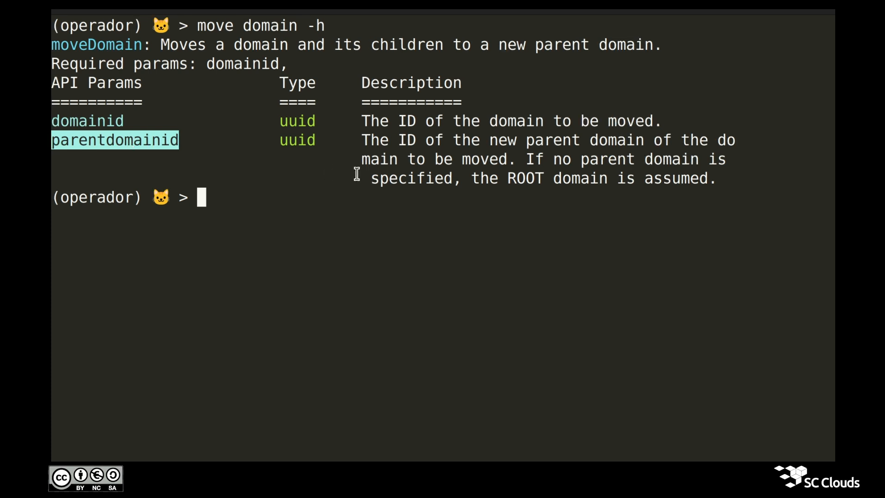
double_click(595, 181)
double_click(524, 177)
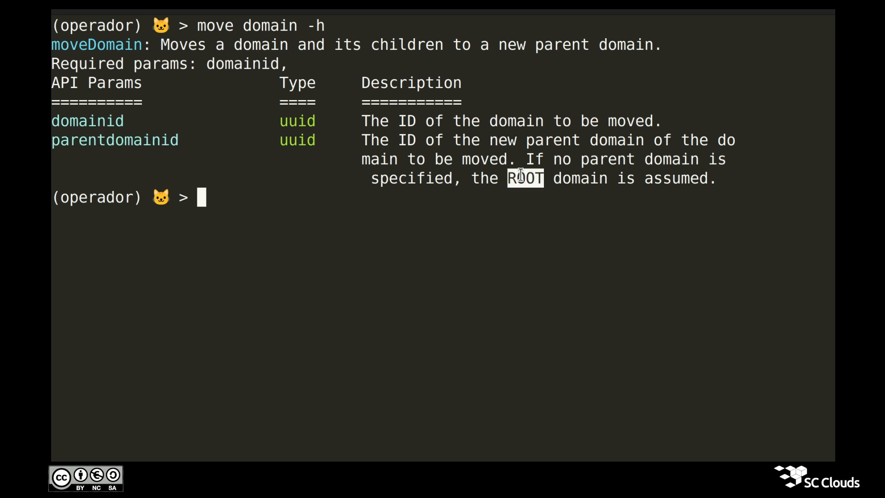
left_click(494, 227)
Begin the command 'move domain domainid=' using Tab completion
type("move do")
key("Tab")
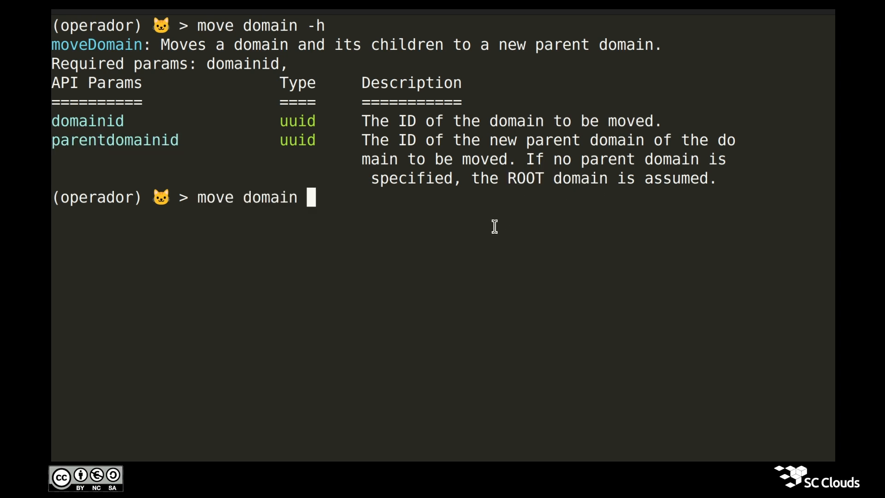
type("do")
key("Tab")
key("alt+Tab")
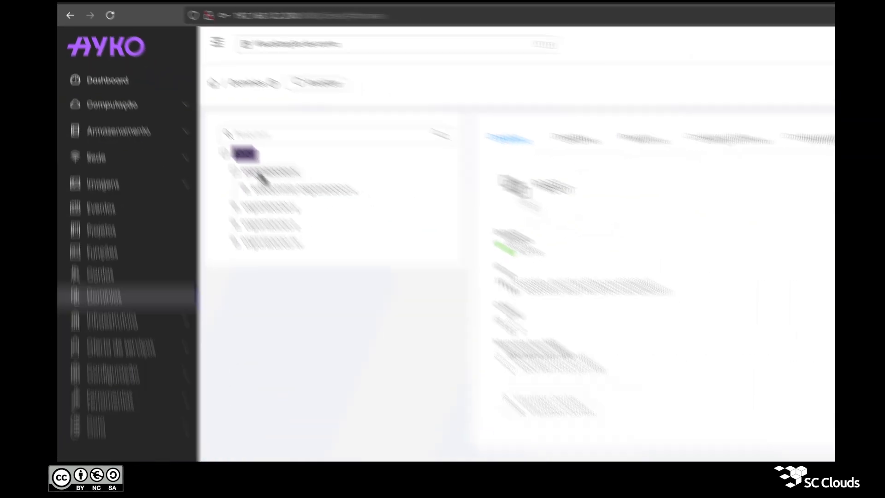
Paste organizacao-x's domain ID as domainid and add 'parentdomainid=' to the command
left_click(213, 126)
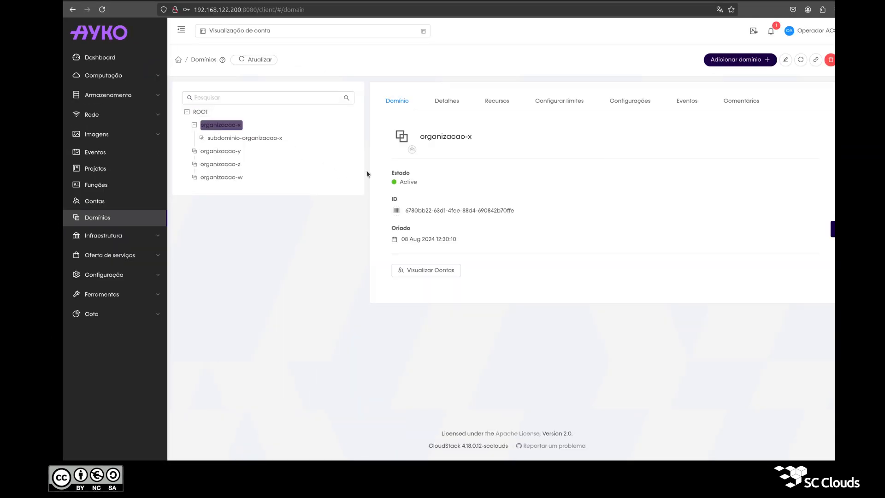
left_click(395, 211)
key("alt+Tab")
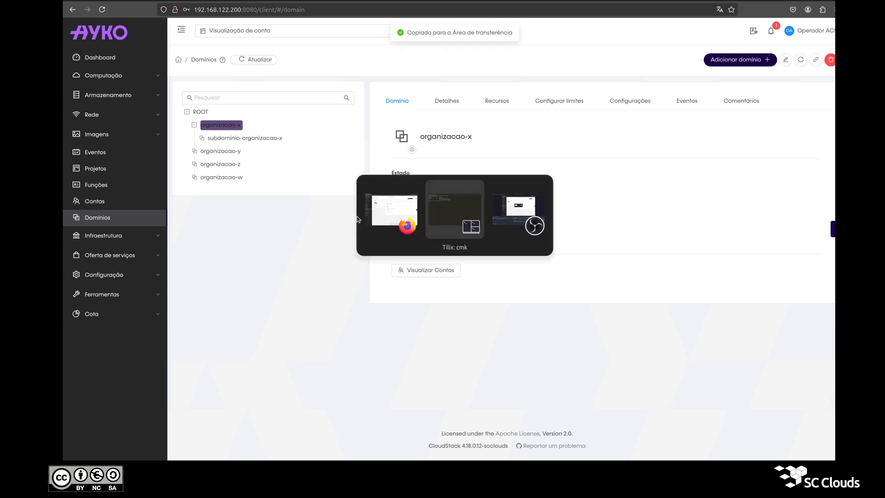
type("6780bb22-63d1-4fee-88d4-690842b70ffe")
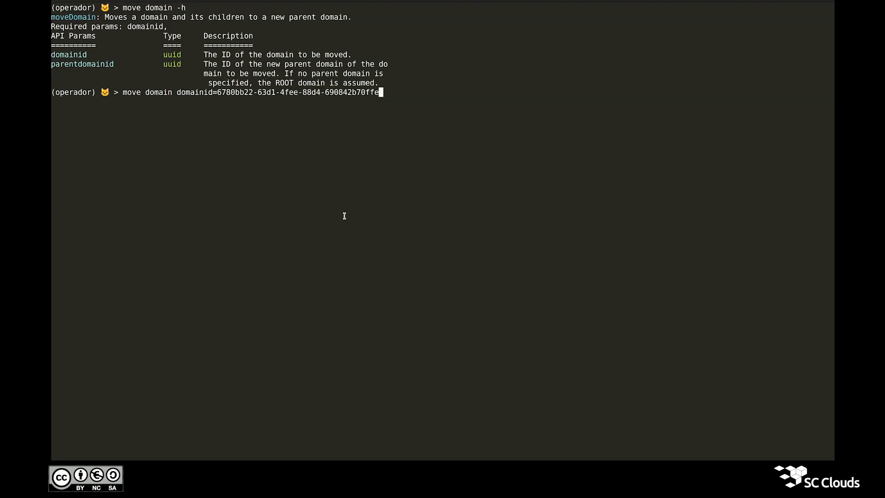
type("parentdomainid=")
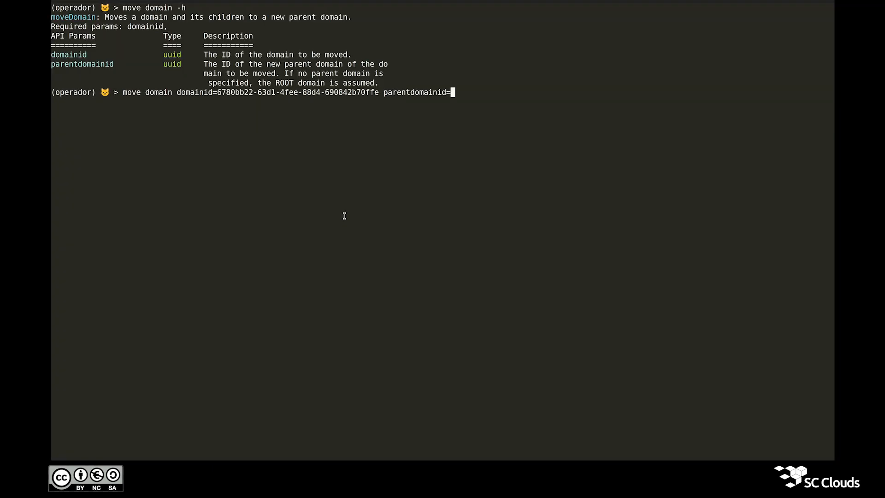
key("alt+Tab")
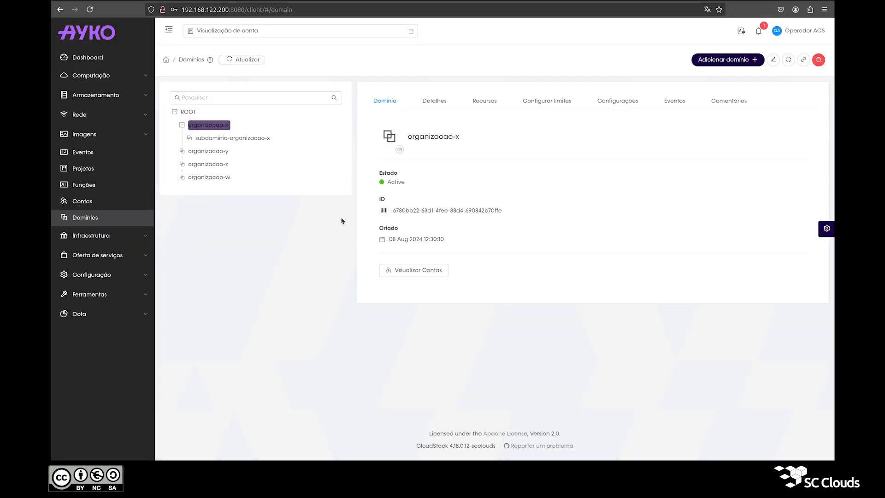
Paste organizacao-y's domain ID as the parent and run the move domain command
left_click(211, 156)
left_click(385, 211)
key("alt+Tab")
key("ctrl+shift+v")
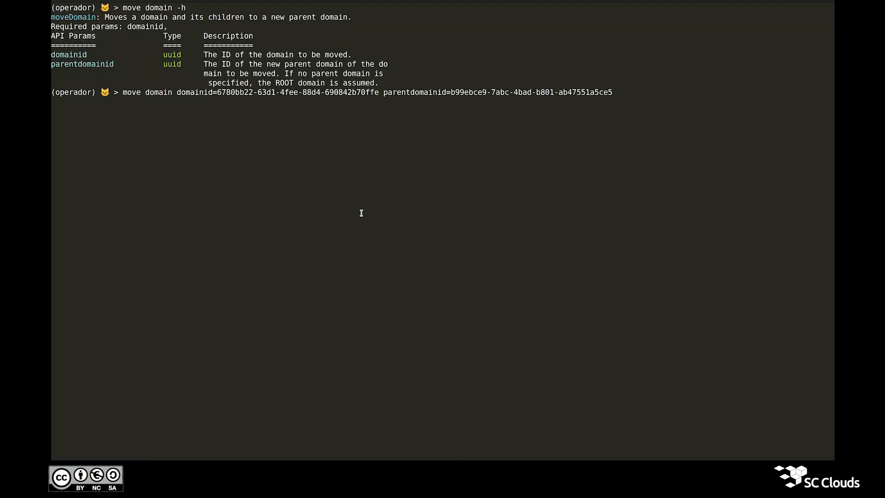
key("Return")
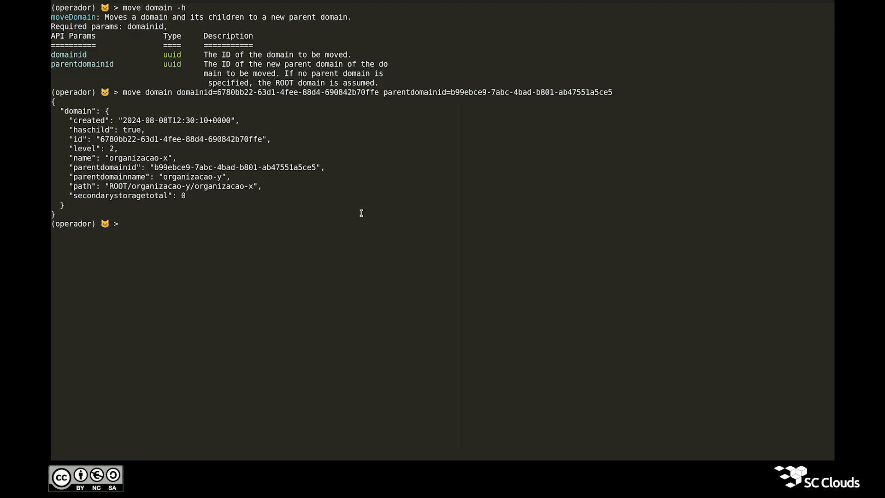
key("alt+Tab")
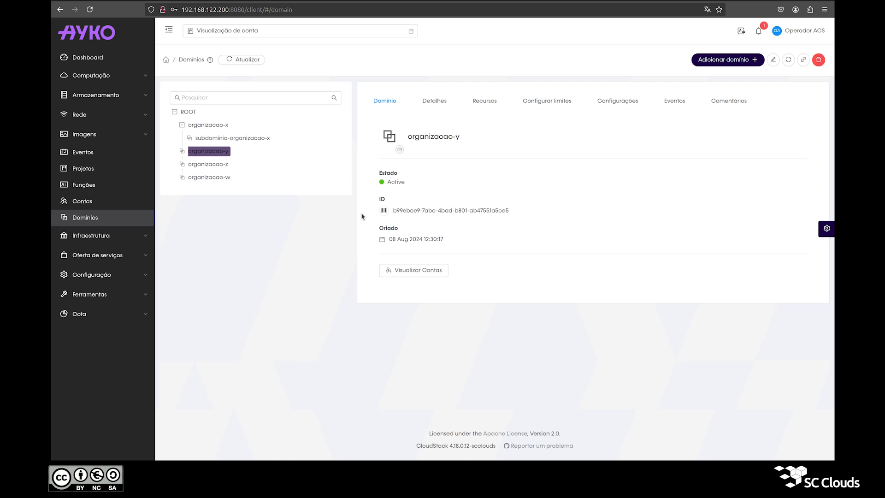
Refresh the domain tree and expand organizacao-y and organizacao-x to show subdominio-organizacao-x
left_click(254, 61)
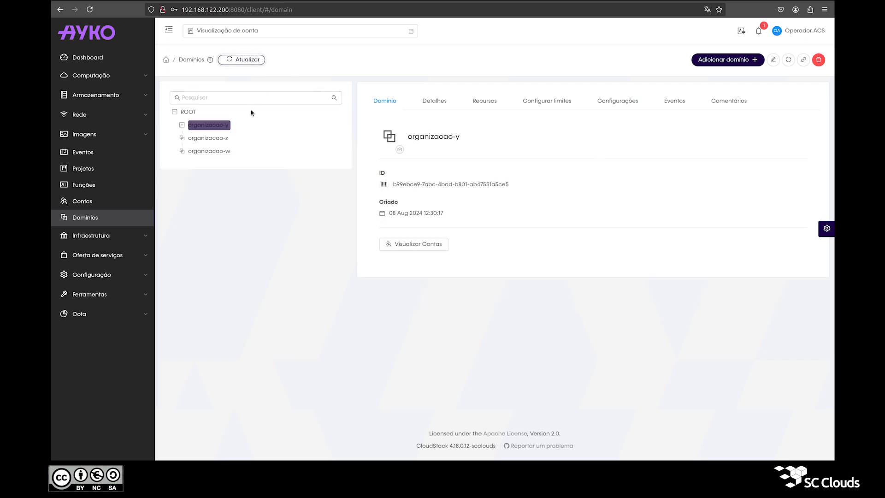
left_click(186, 113)
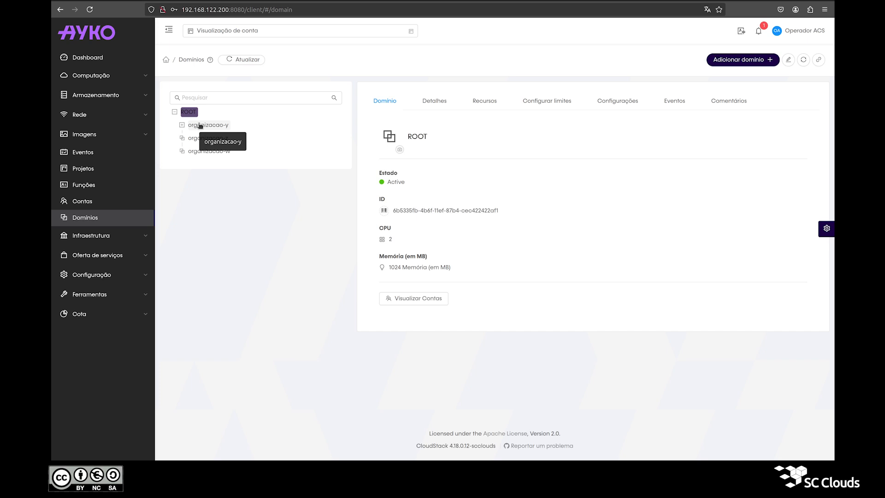
left_click(200, 125)
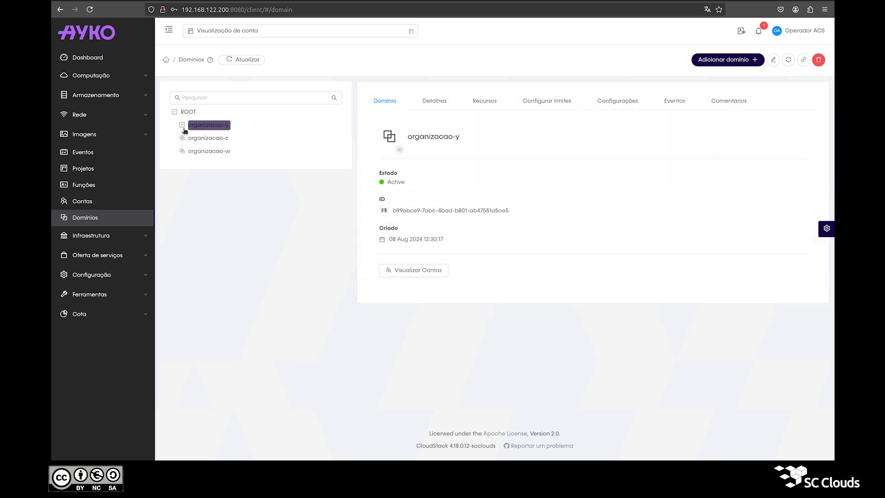
left_click(183, 124)
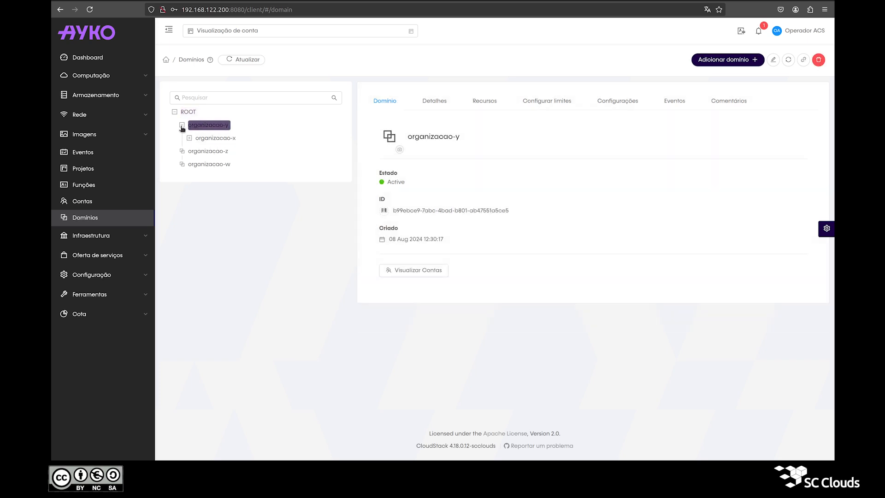
left_click(208, 138)
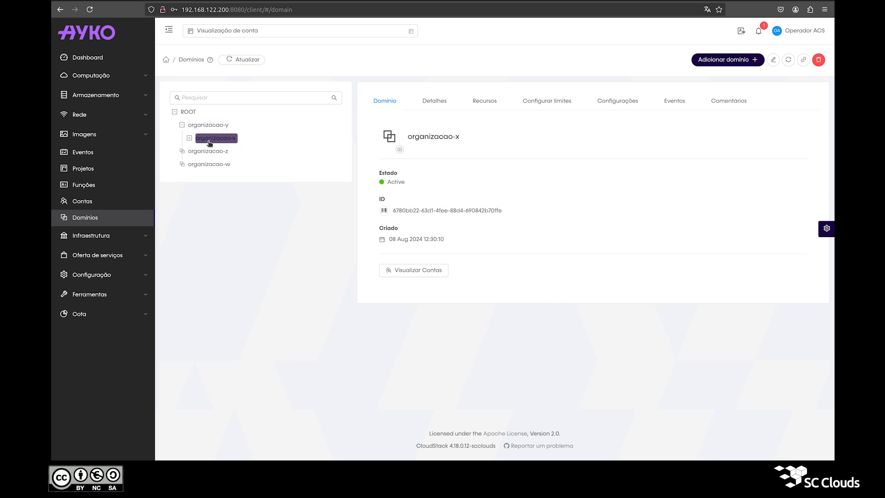
left_click(189, 139)
left_click(212, 151)
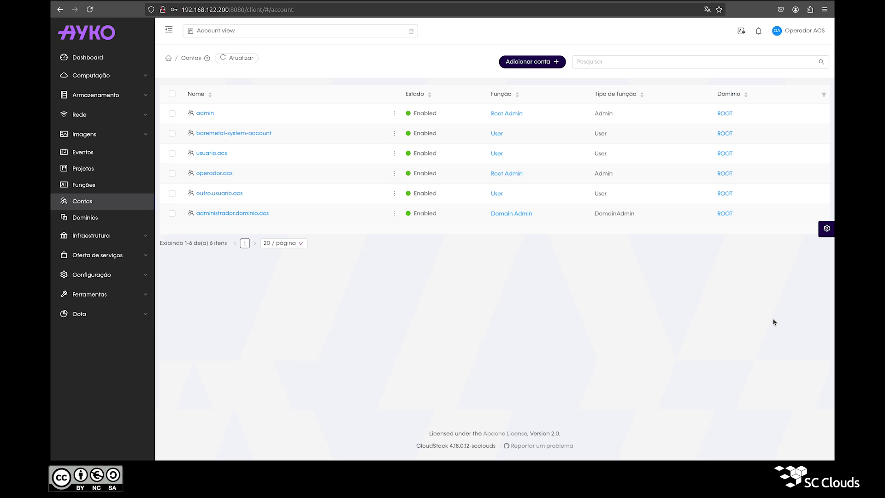
Start a new user usuario2.acs in usuario.acs's user list, entering and confirming its password
left_click(213, 156)
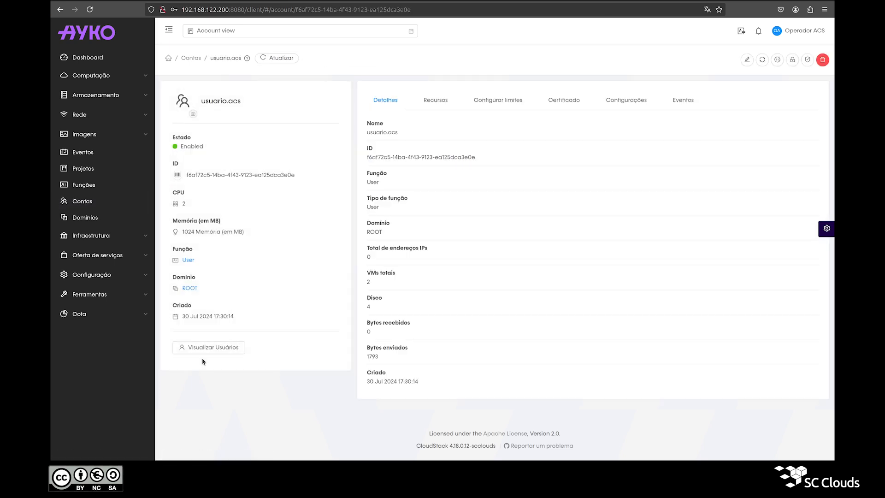
left_click(203, 354)
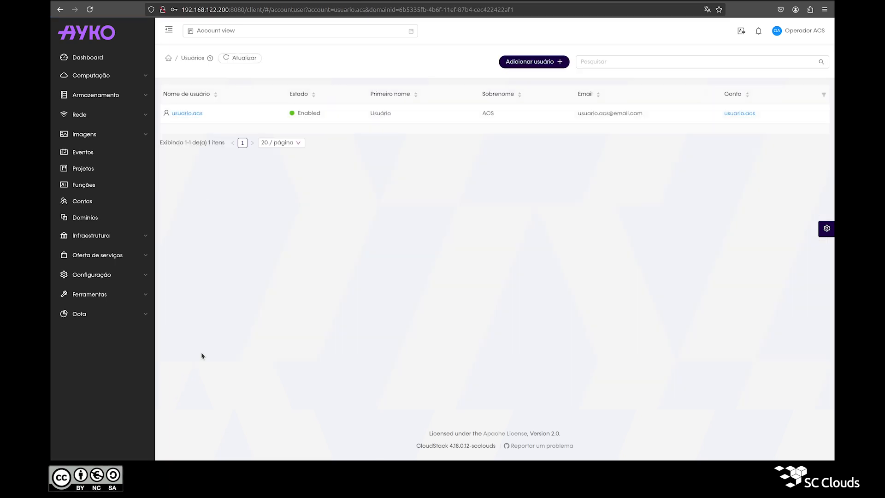
left_click(537, 64)
left_click(389, 178)
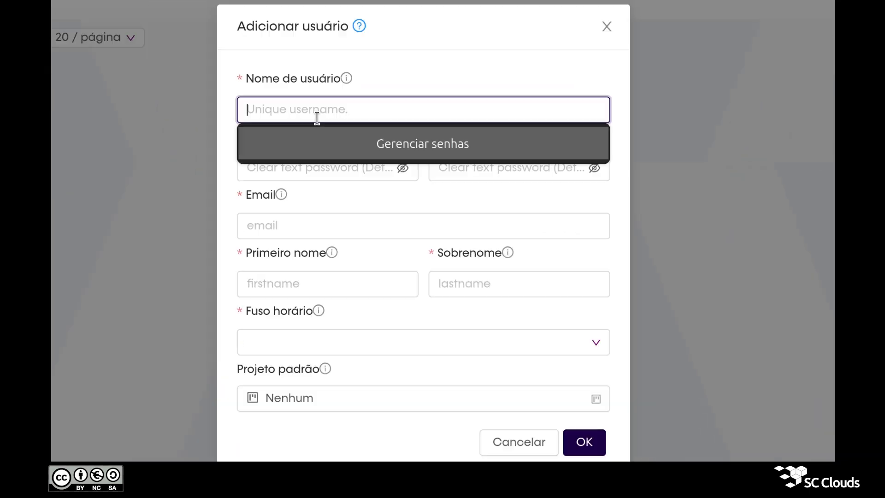
type("usuario2.acs")
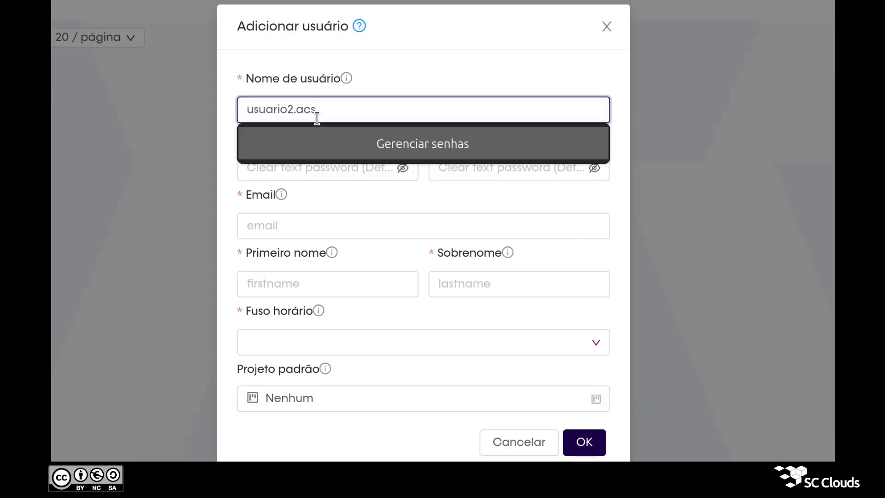
left_click(306, 167)
type("12345678")
left_click(507, 167)
type("12345")
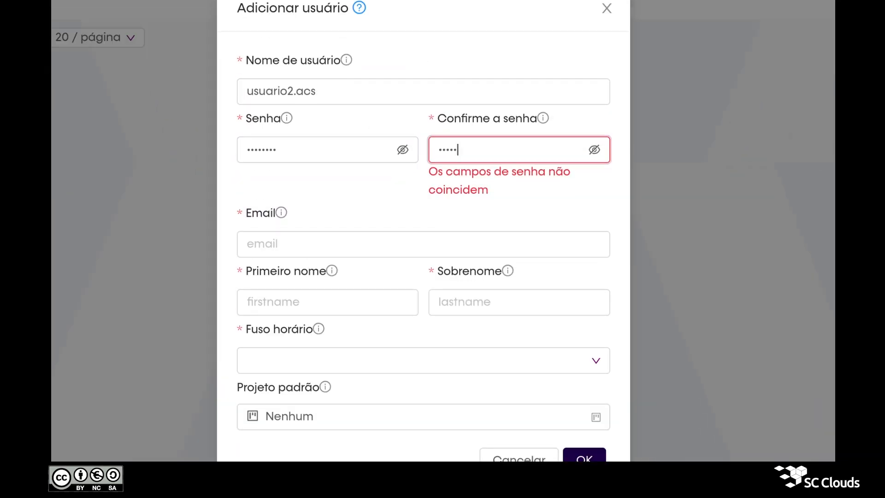
type("678")
Fill in the user's e-mail address, first name 'Usuário 2' and surname 'ACS'
key("Tab")
type("usuario2.acs@email.com")
key("Tab")
type("U")
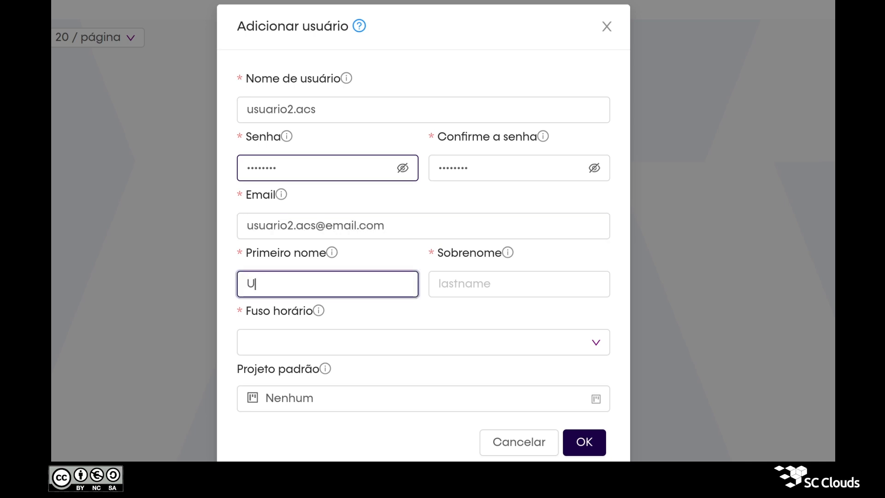
type("suário 2")
key("Tab")
type("ACS")
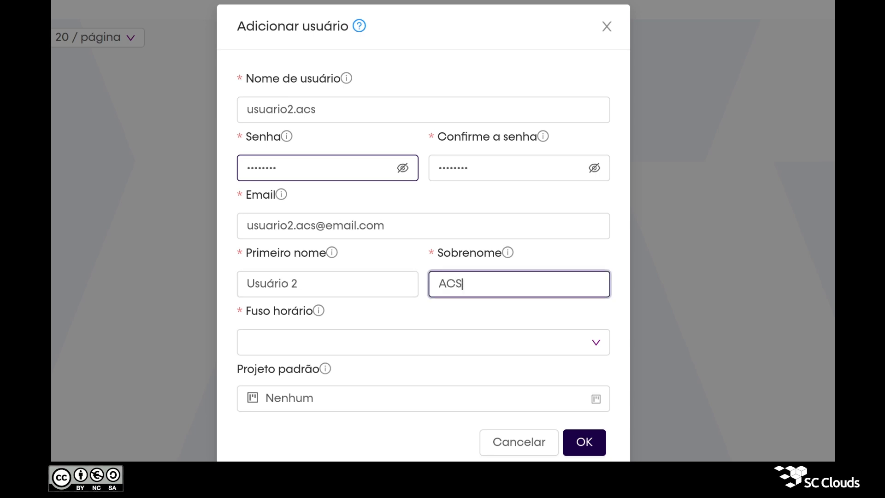
Choose the America/Sao_Paulo time zone, create the user and dismiss the success notification
left_click(326, 350)
type("sao")
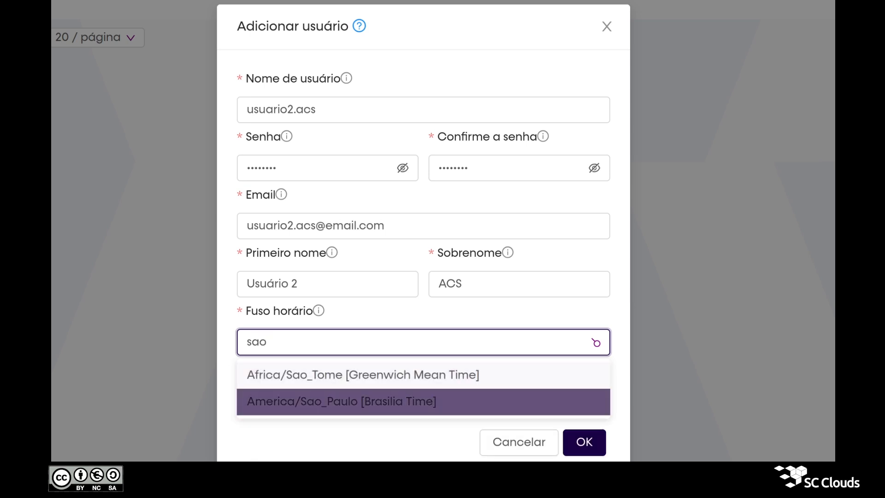
left_click(338, 408)
left_click(343, 449)
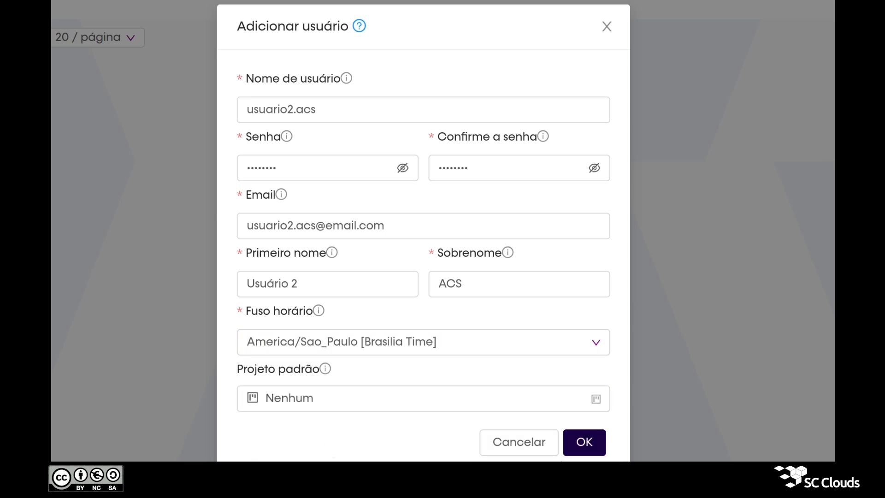
left_click(585, 448)
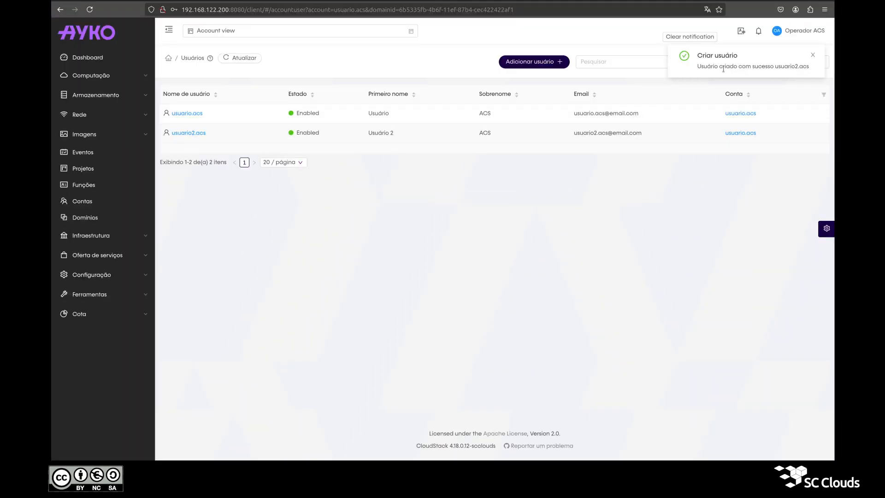
triple_click(723, 69)
left_click(703, 40)
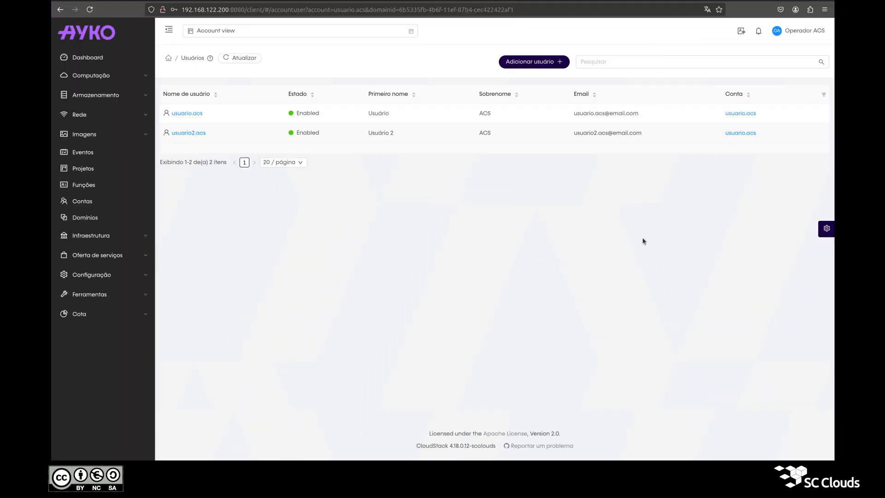
Open the new user's details, view its Eventos, and preview the Editar and Trocar de senha dialogs unchanged
left_click(202, 135)
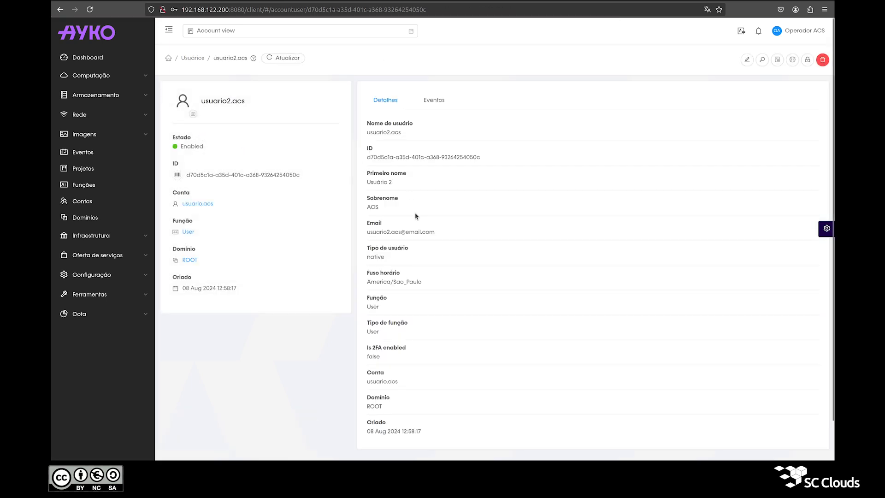
left_click(430, 99)
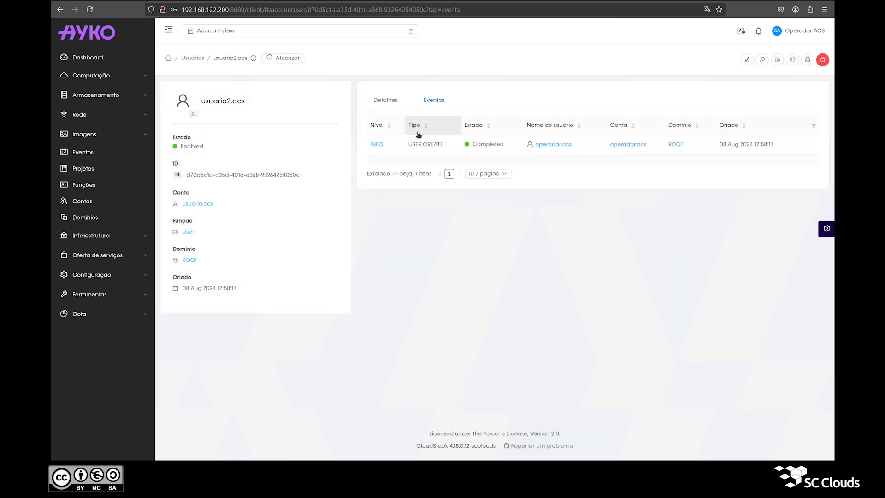
left_click(405, 107)
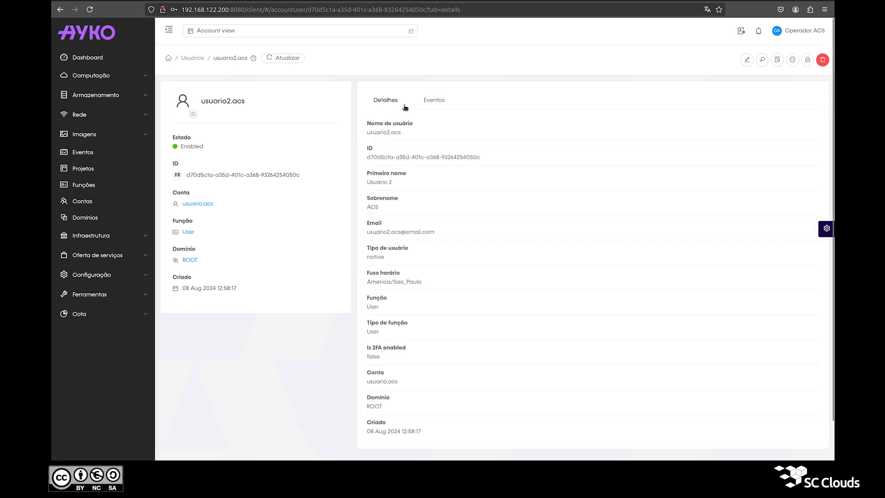
left_click(748, 60)
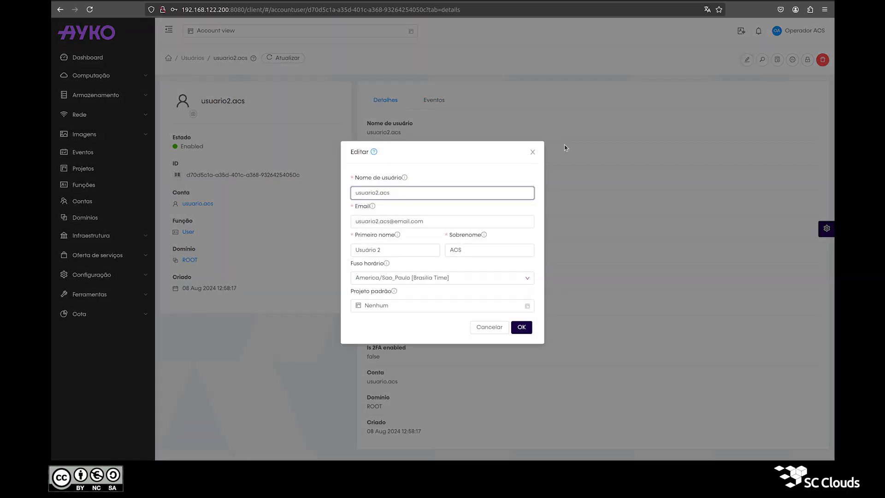
left_click(532, 152)
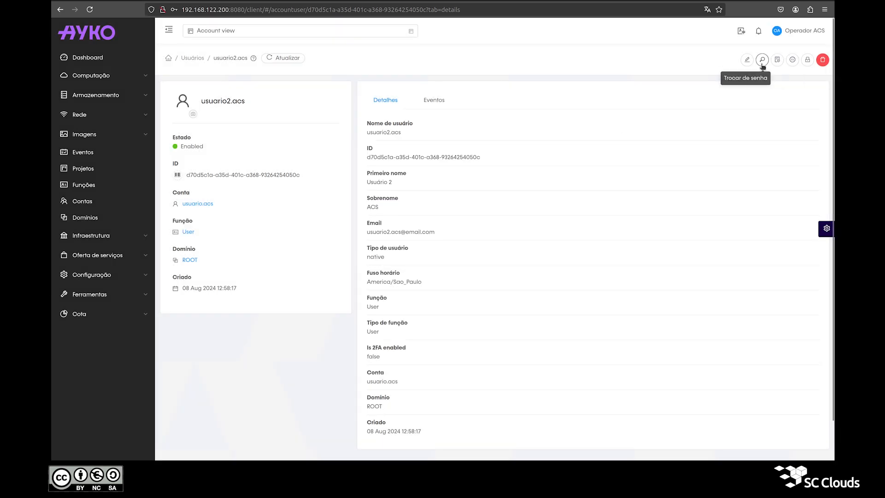
left_click(762, 61)
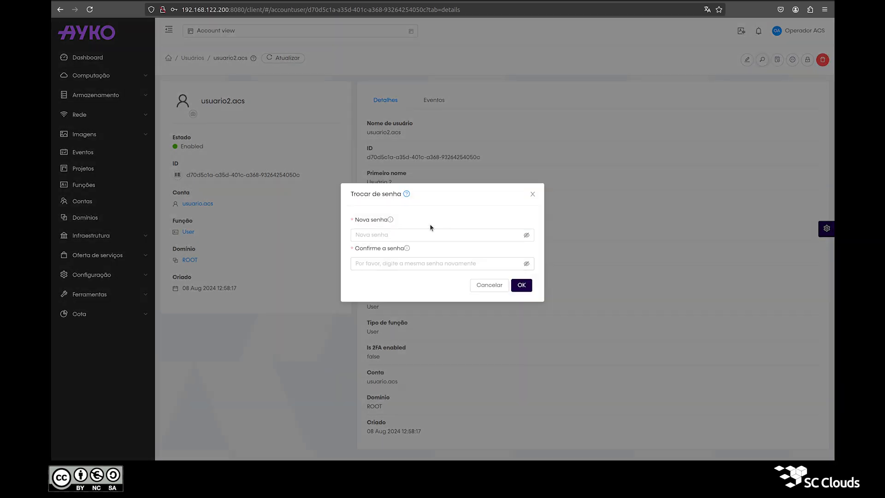
left_click(534, 195)
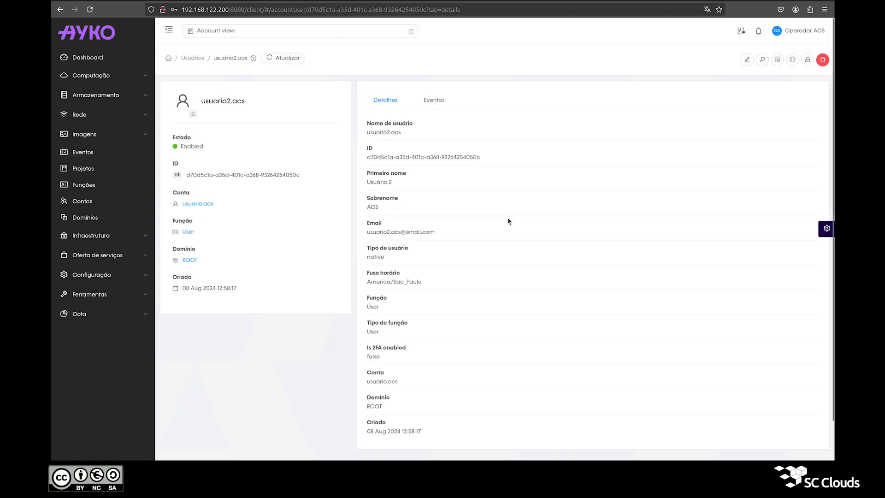
Disable, re-enable, lock and re-enable the new user, confirming each action
left_click(798, 61)
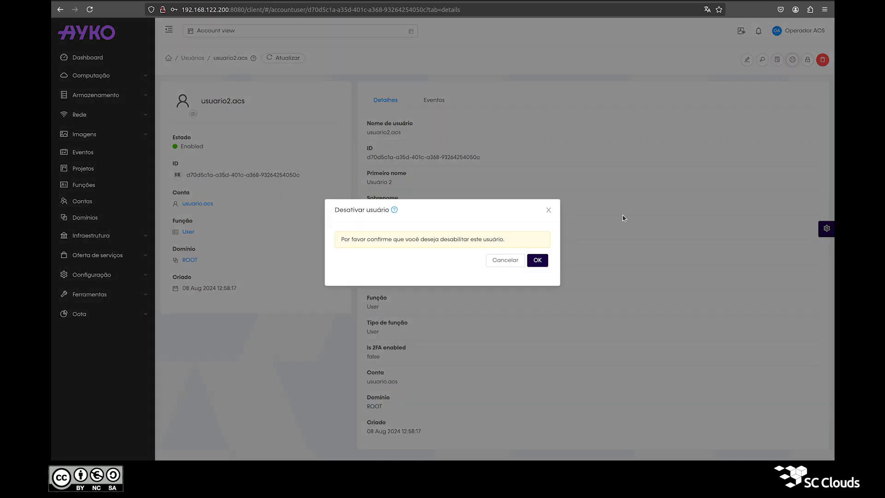
left_click(538, 259)
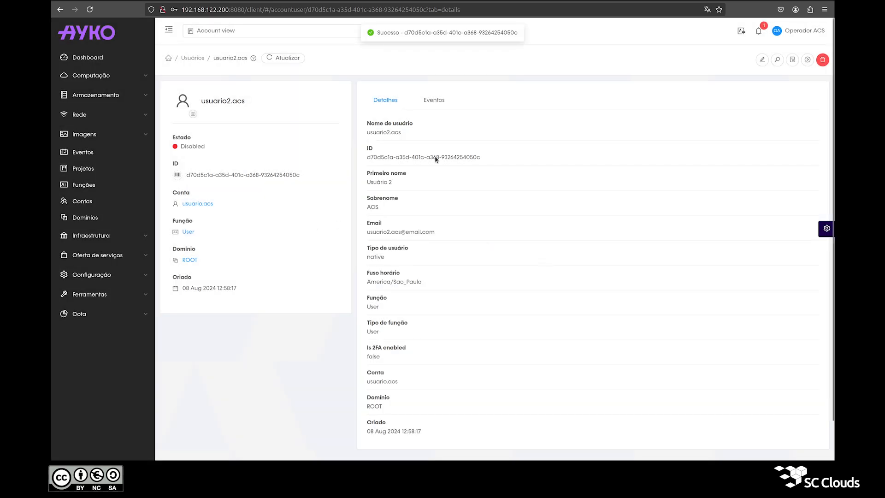
left_click(808, 60)
left_click(537, 260)
left_click(807, 60)
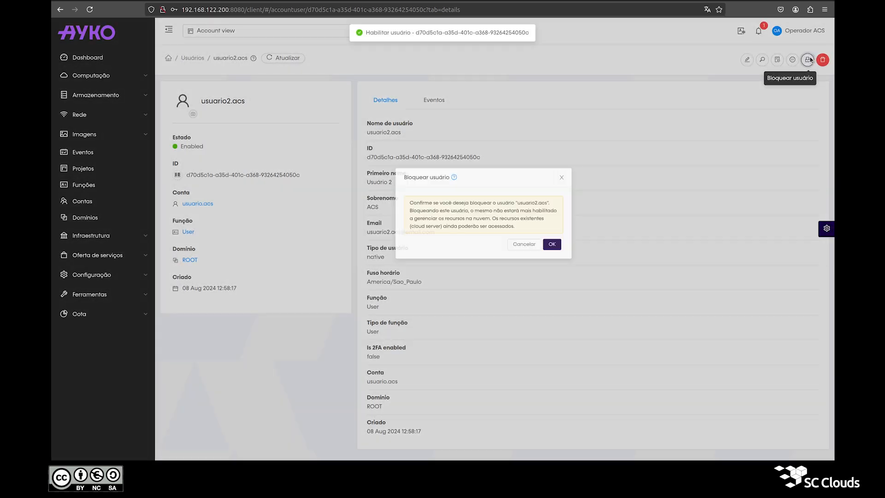
left_click(520, 278)
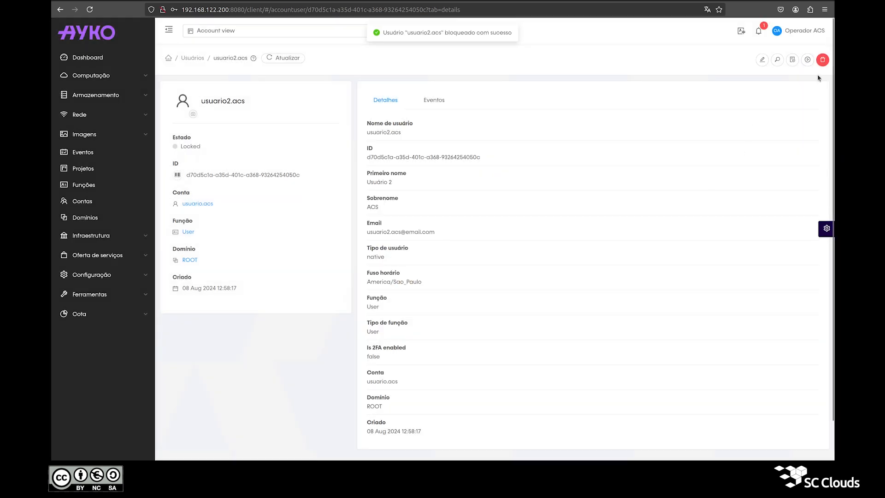
left_click(808, 59)
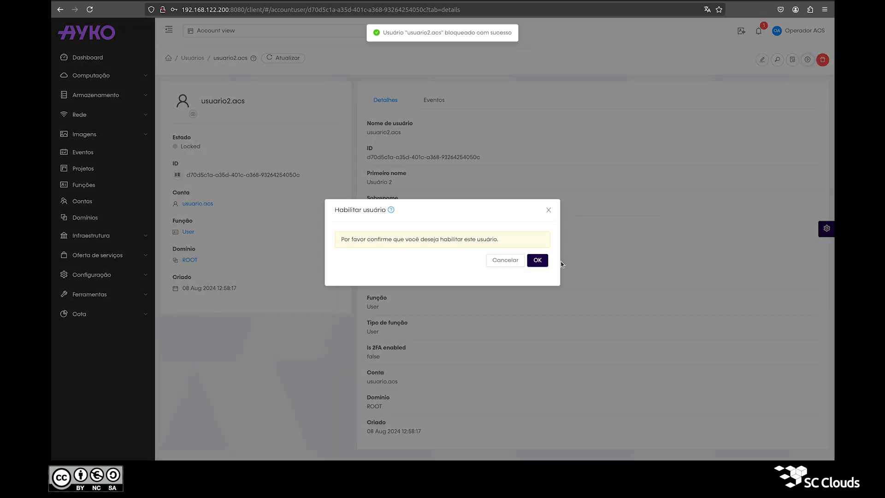
left_click(547, 262)
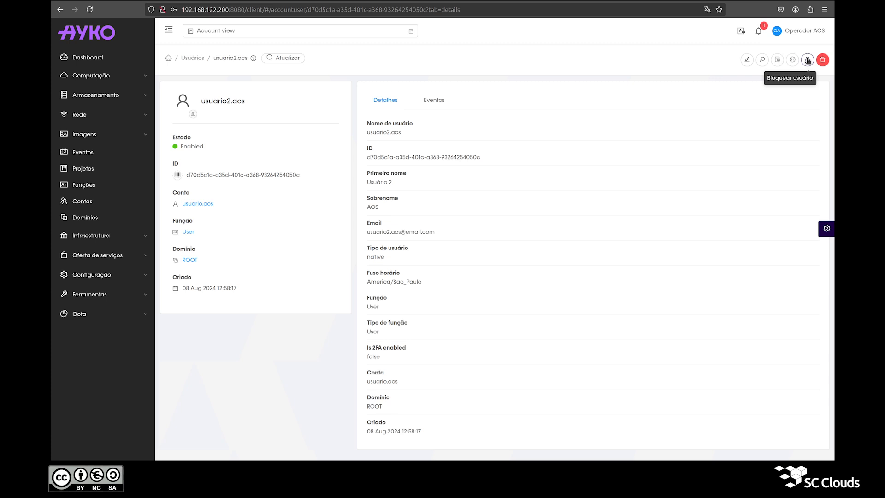
Delete the new user and return to the Contas list
left_click(823, 61)
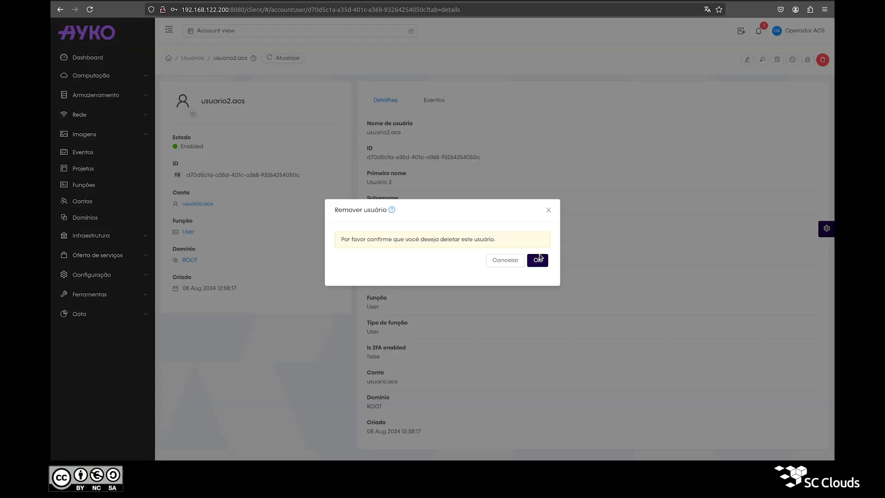
left_click(540, 259)
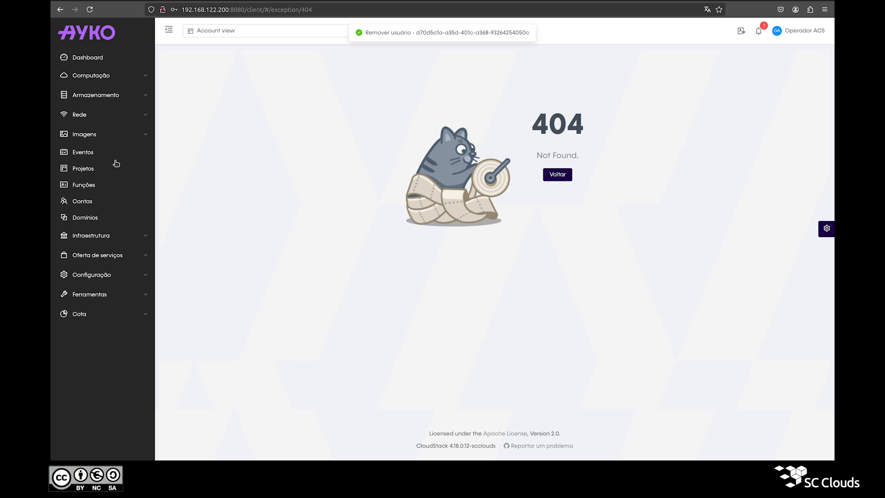
left_click(90, 203)
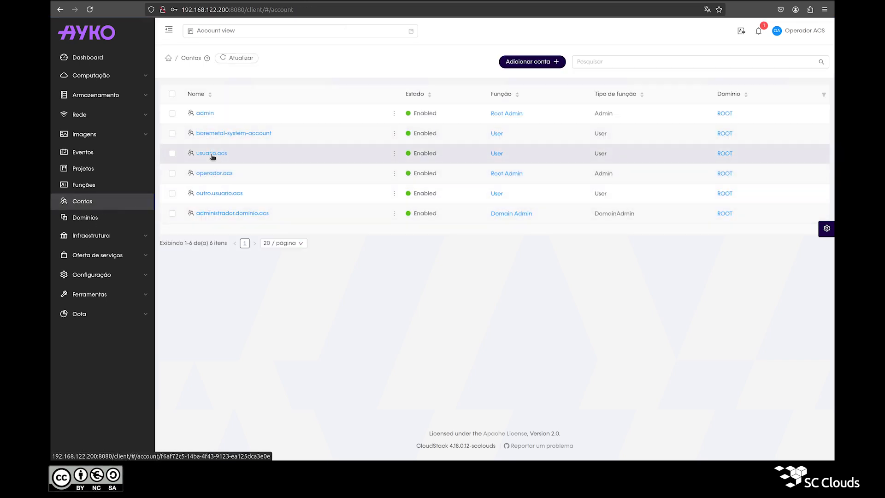
Refresh the account's Usuários list to confirm only the original user remains
left_click(209, 153)
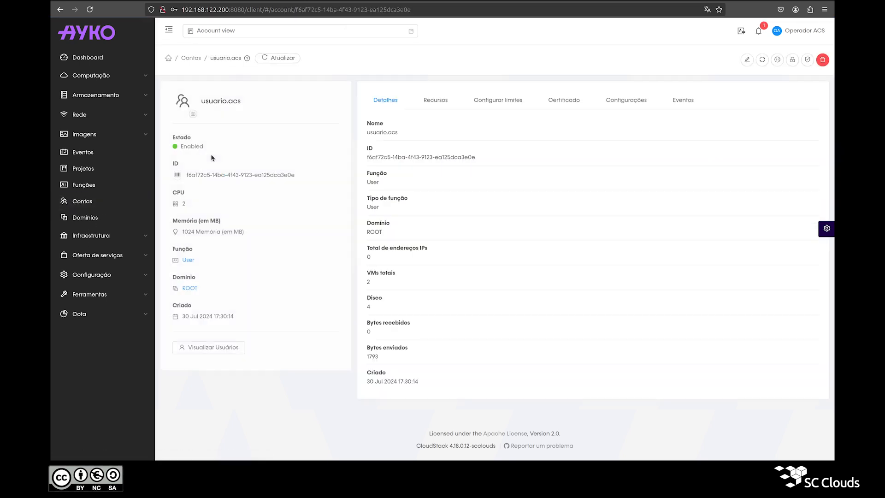
left_click(195, 350)
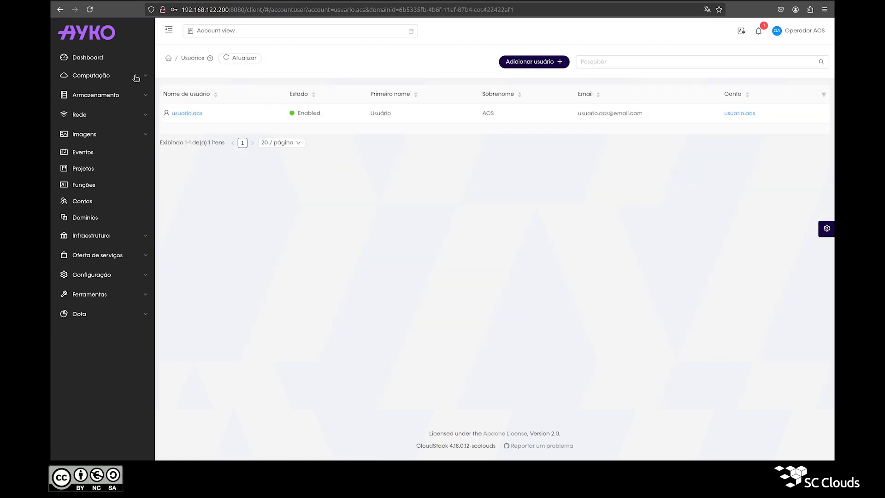
left_click(239, 58)
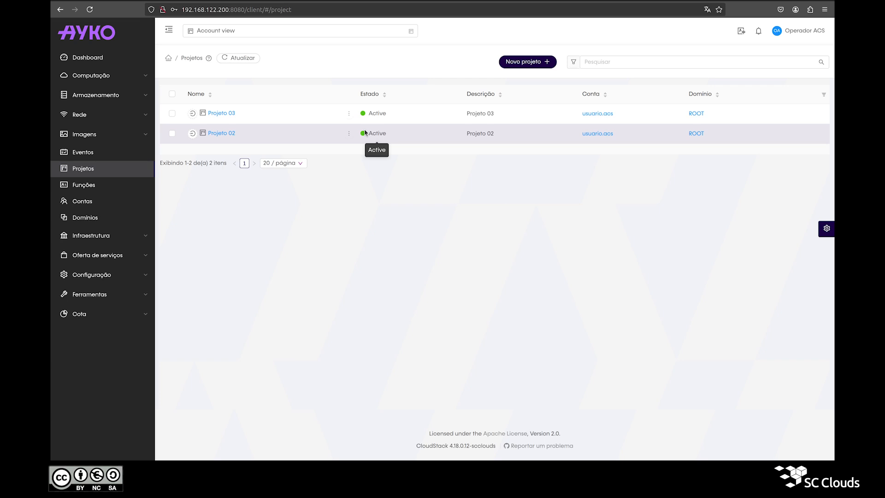
left_click(106, 276)
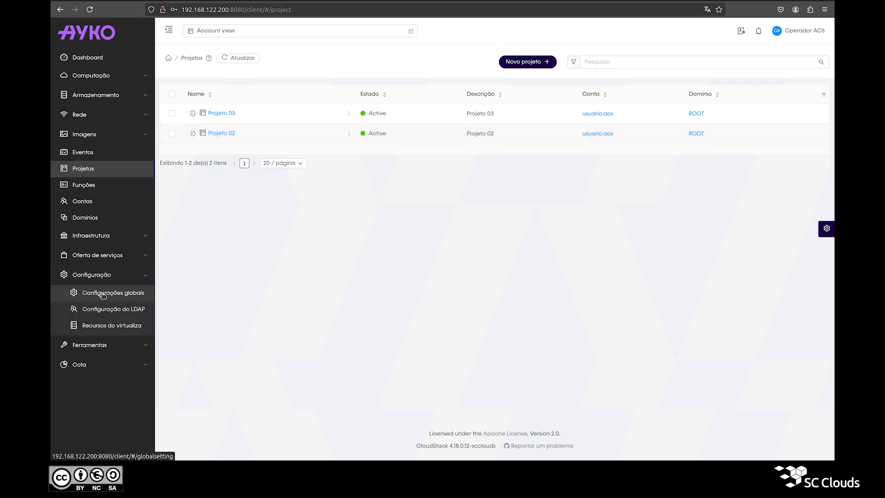
Find the global setting allow.user.create.projects and read its description (default true)
left_click(109, 293)
left_click(664, 60)
type("allow.user.creat")
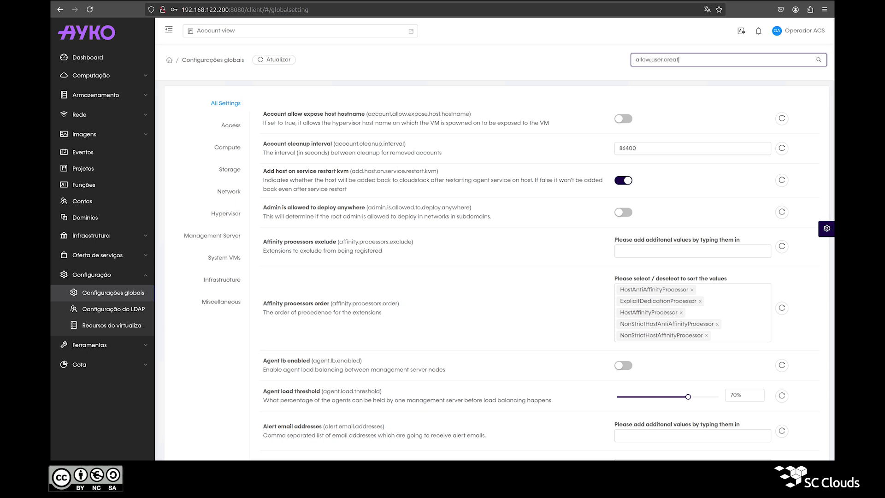
type("e.projects")
key("Return")
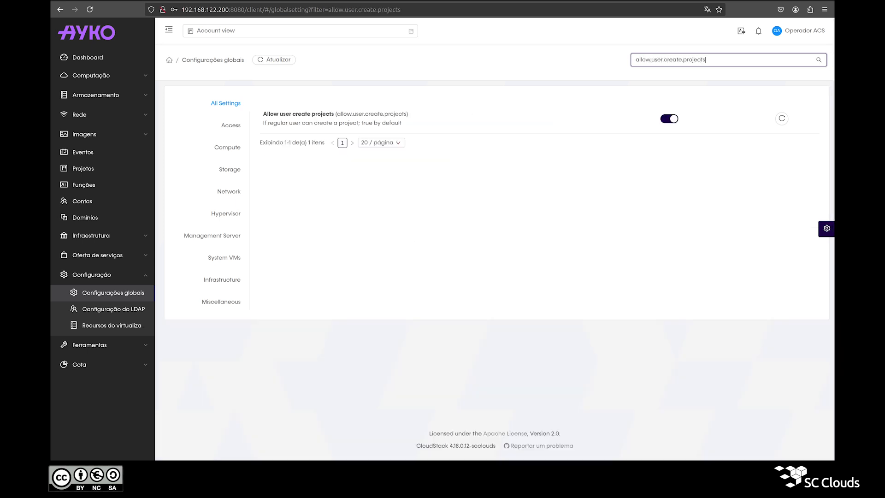
double_click(295, 123)
double_click(283, 123)
double_click(295, 123)
double_click(307, 123)
left_click(333, 122)
double_click(331, 124)
double_click(349, 123)
double_click(367, 123)
left_click(386, 124)
double_click(387, 123)
left_click(376, 124)
double_click(368, 123)
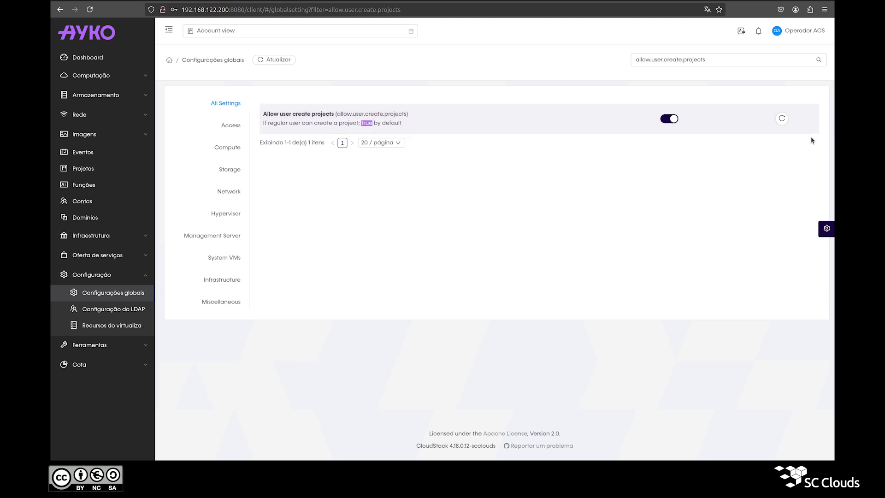
Toggle and save the allow.user.create.projects value, returning to the Projetos list
left_click(676, 119)
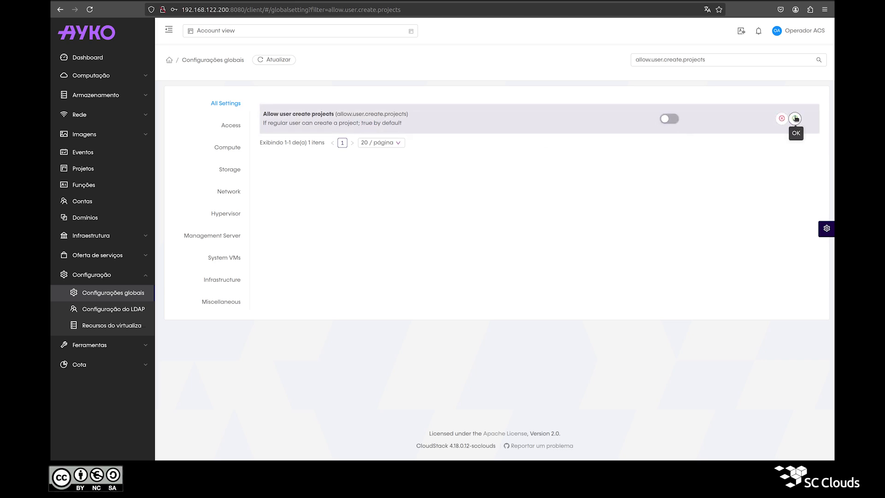
left_click(795, 118)
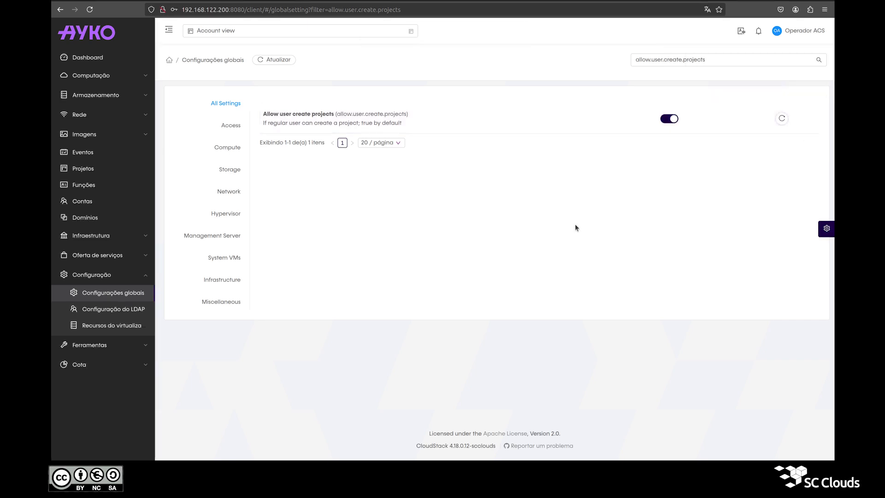
left_click(106, 168)
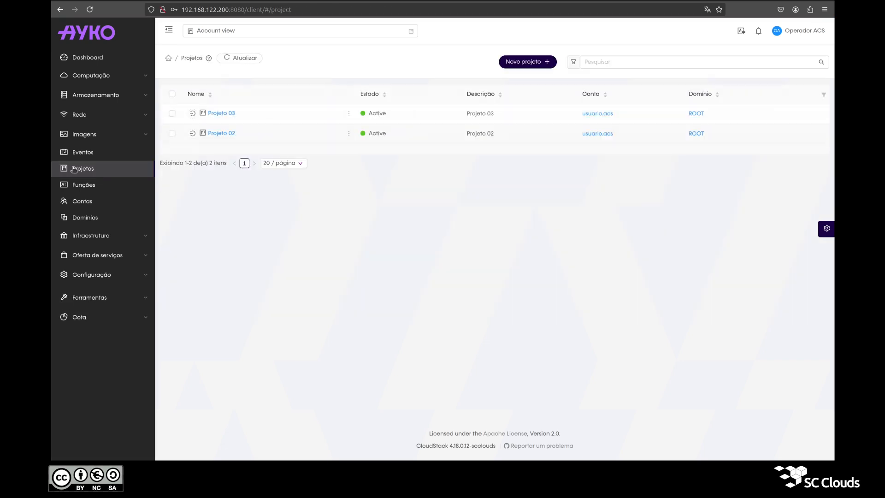
Create the project 'Projeto Criado pelo Root Admin', using the same text as its description
left_click(524, 63)
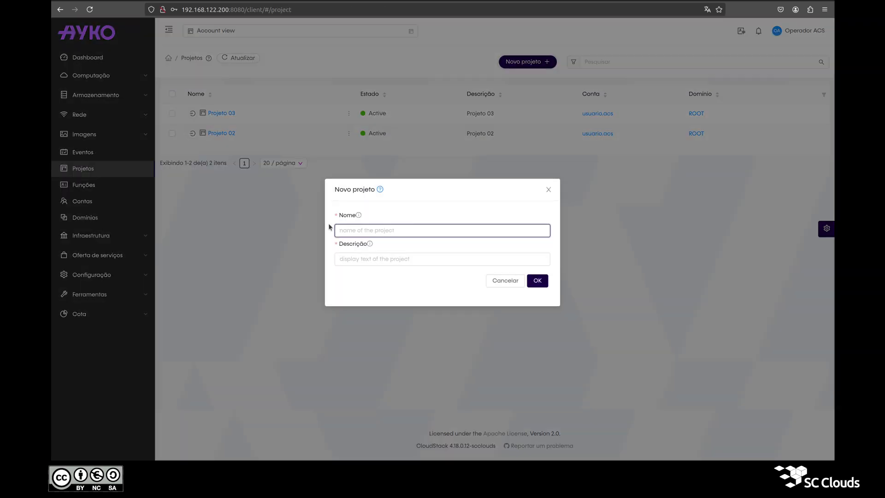
type("Projeto Criado pelo Root Admin")
left_click(351, 260)
type("Projeto Criado pelo Root Admin")
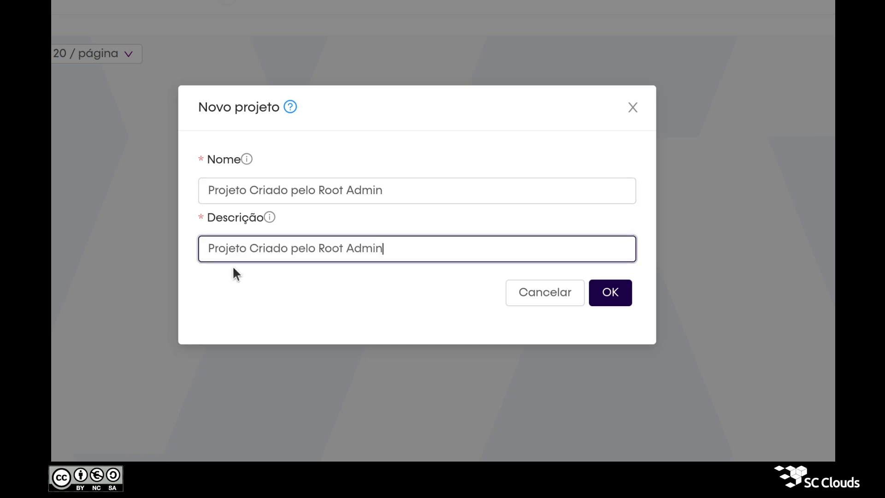
left_click(602, 292)
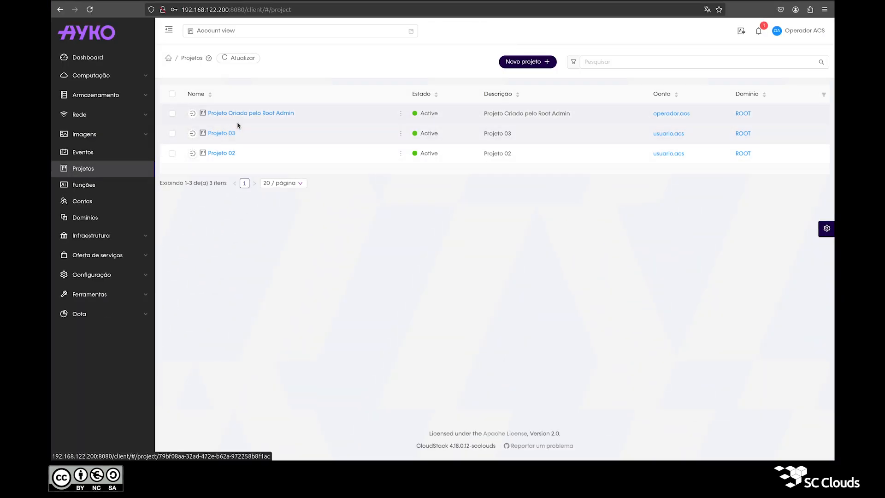
Review the new project's Recursos limits: instances, CPU, memory and primary storage
left_click(247, 116)
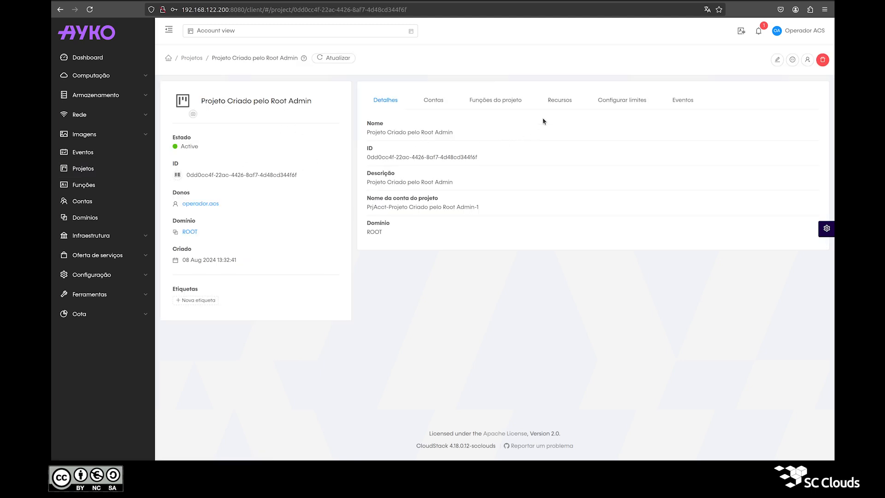
left_click(553, 103)
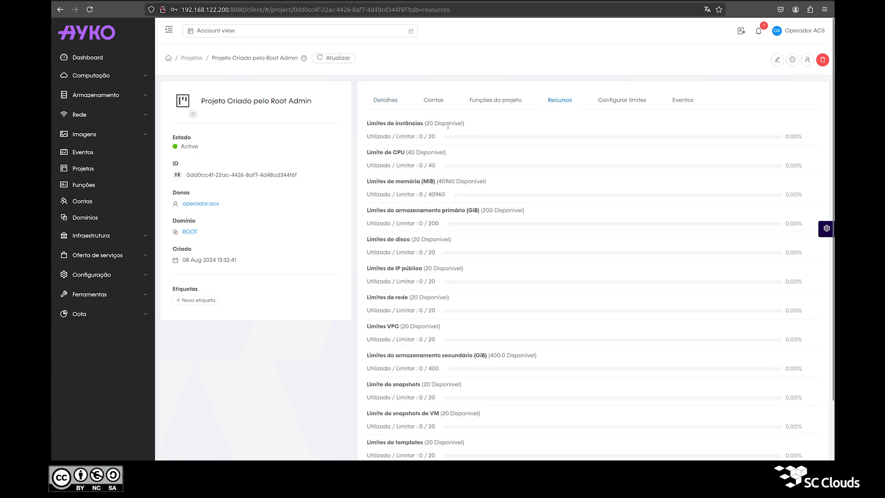
triple_click(447, 126)
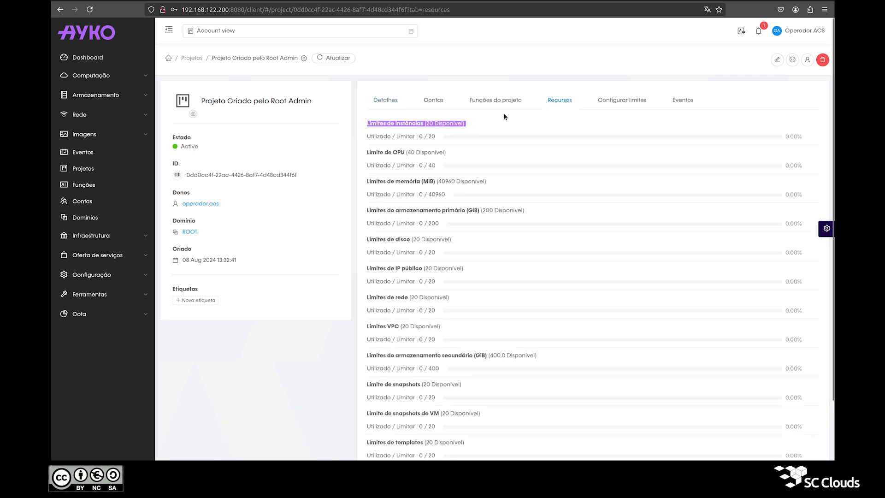
double_click(434, 152)
triple_click(434, 153)
triple_click(444, 181)
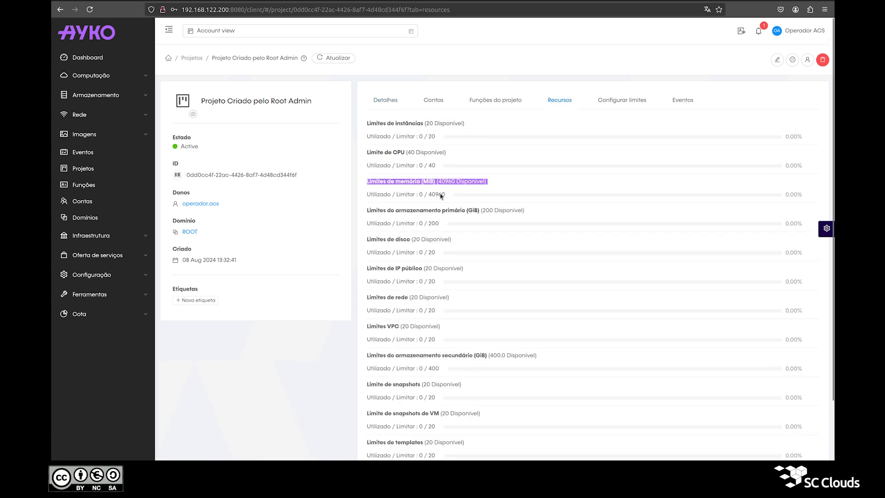
triple_click(425, 211)
Show the project's Configurar limites form with defaults like 20 user VMs and 40960 MiB memory
left_click(618, 103)
left_click(559, 100)
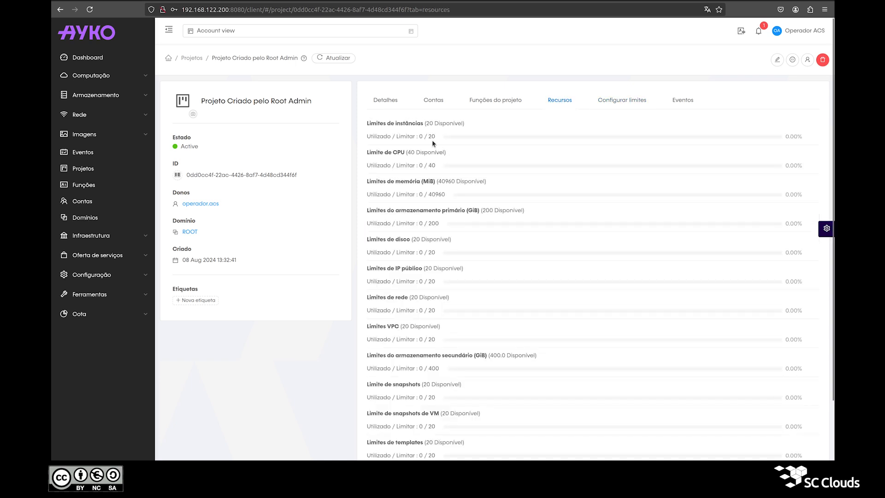
left_click(602, 102)
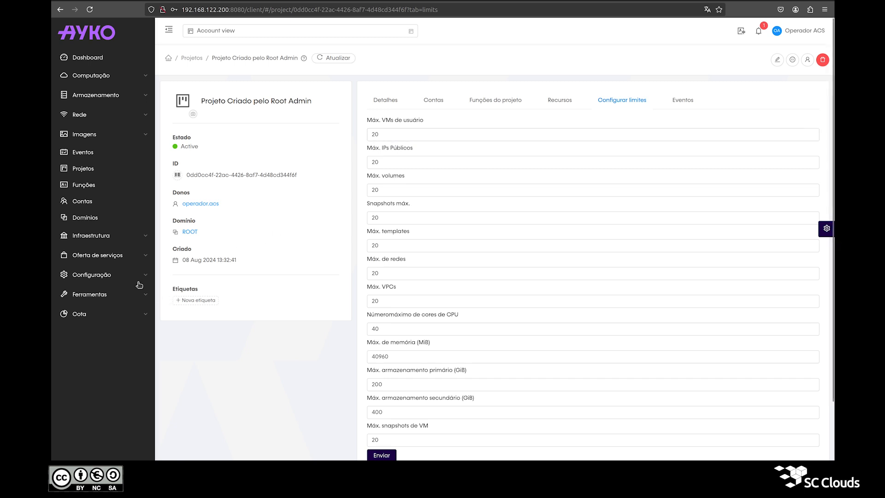
left_click(119, 276)
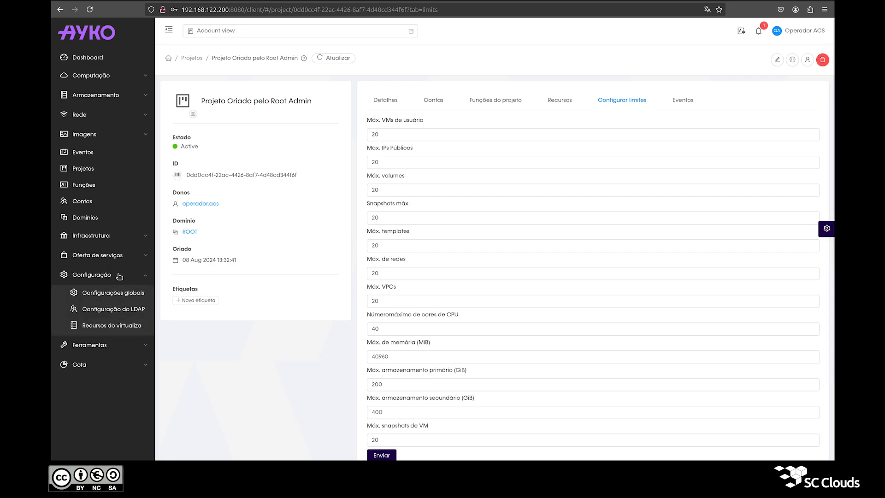
Search global settings for max.project to review the default cpus, memory, networks and templates limits
left_click(115, 293)
left_click(692, 62)
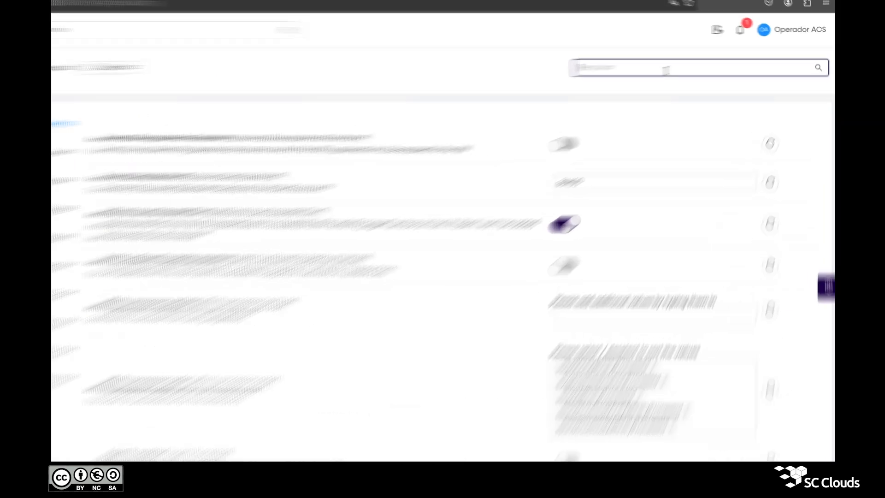
type("max.project.")
key("Return")
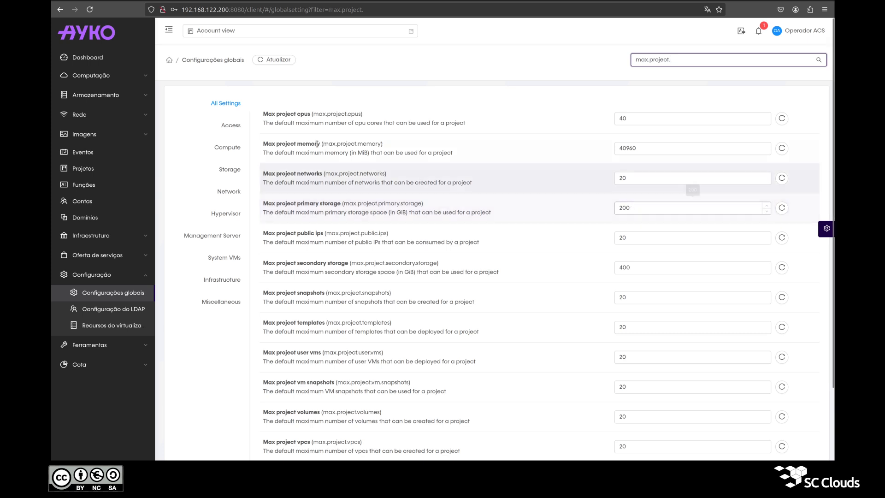
double_click(354, 113)
double_click(370, 144)
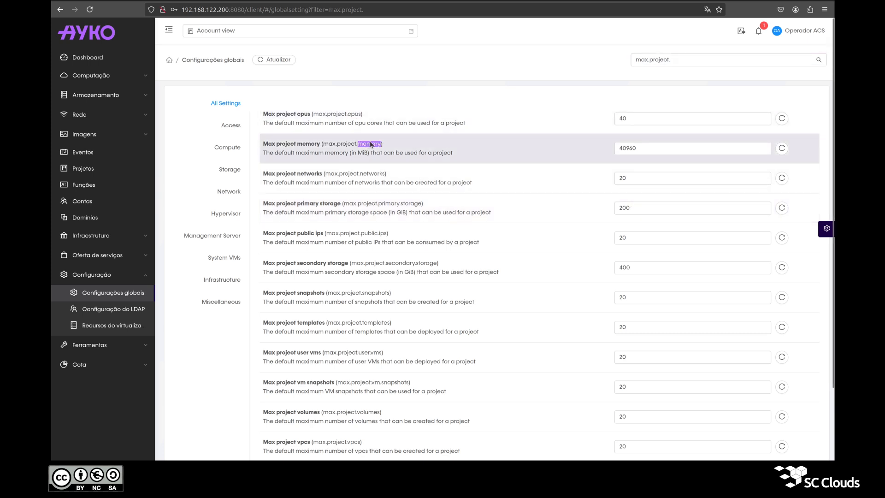
double_click(373, 174)
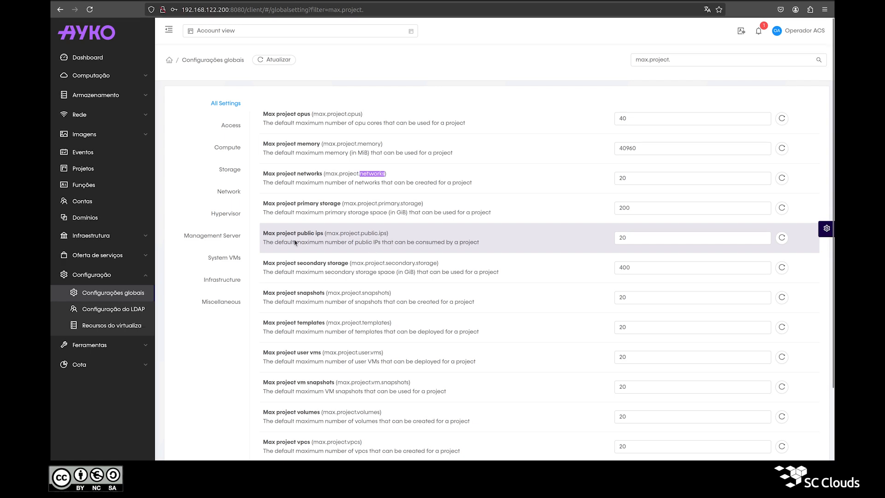
left_click(306, 326)
triple_click(306, 325)
double_click(373, 323)
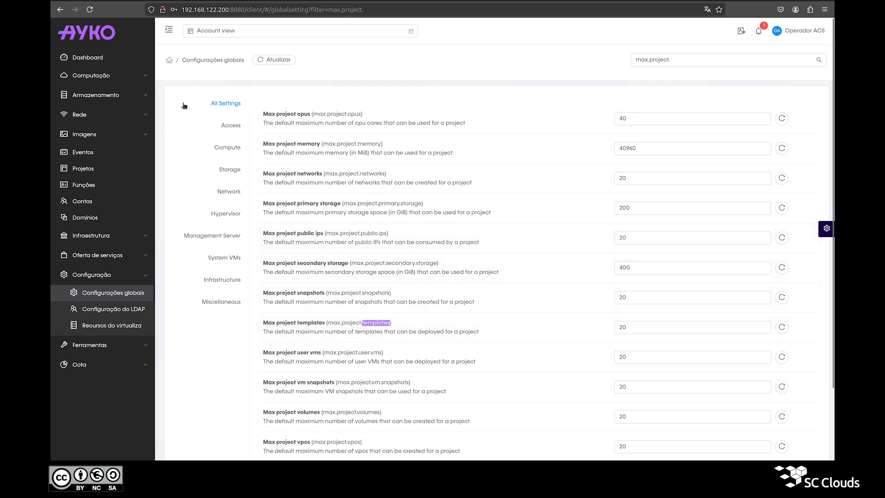
Check the project's templates limit, then show its Funções do projeto view
left_click(83, 168)
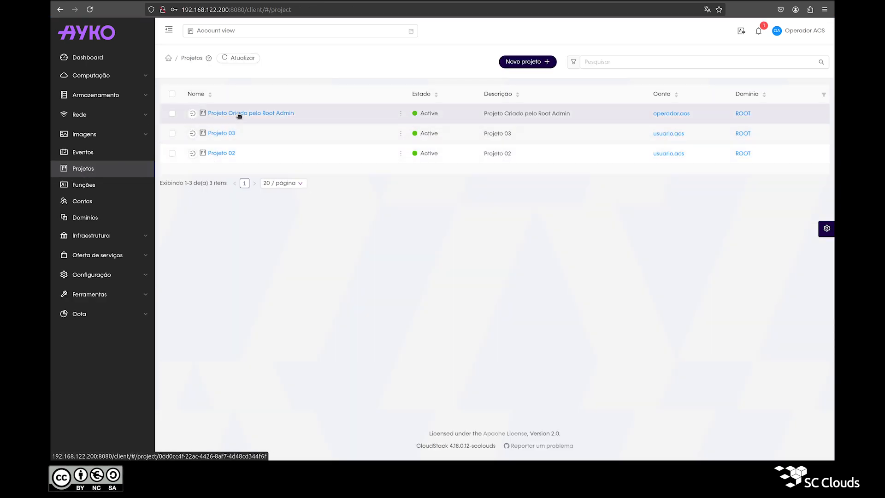
left_click(239, 114)
left_click(557, 100)
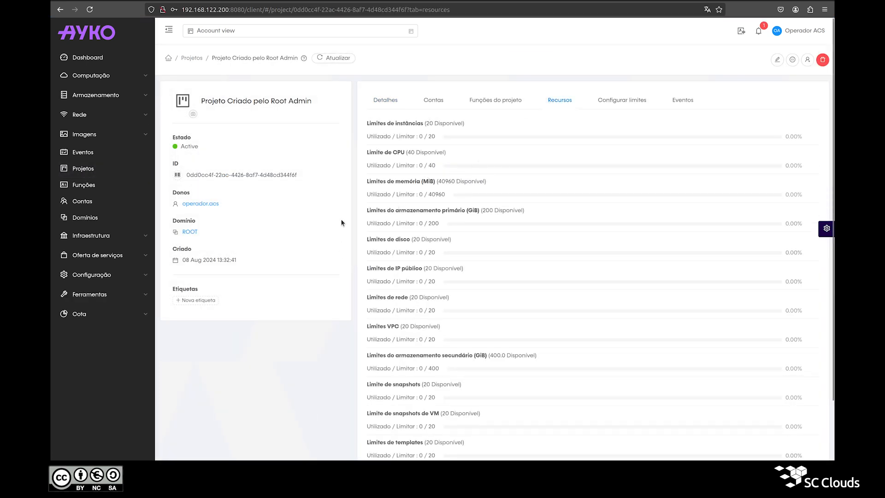
scroll(341, 223, "down", 2)
left_click_drag(367, 400, 436, 387)
triple_click(436, 387)
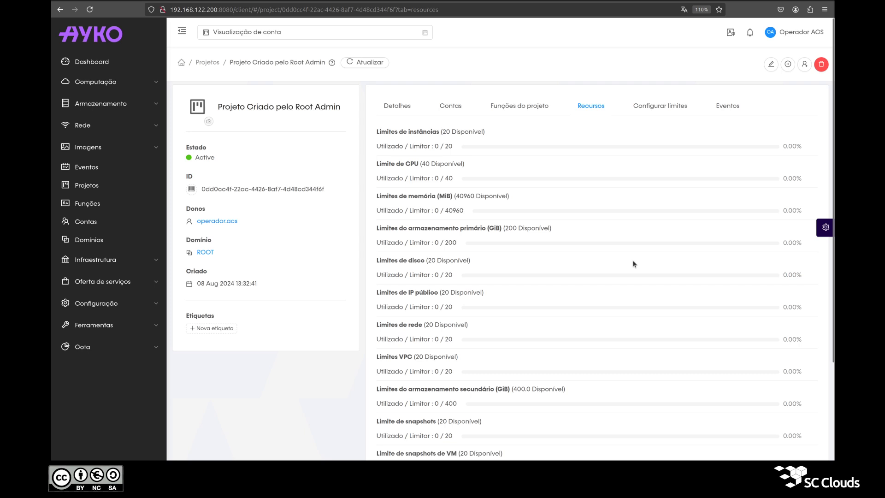
left_click(528, 109)
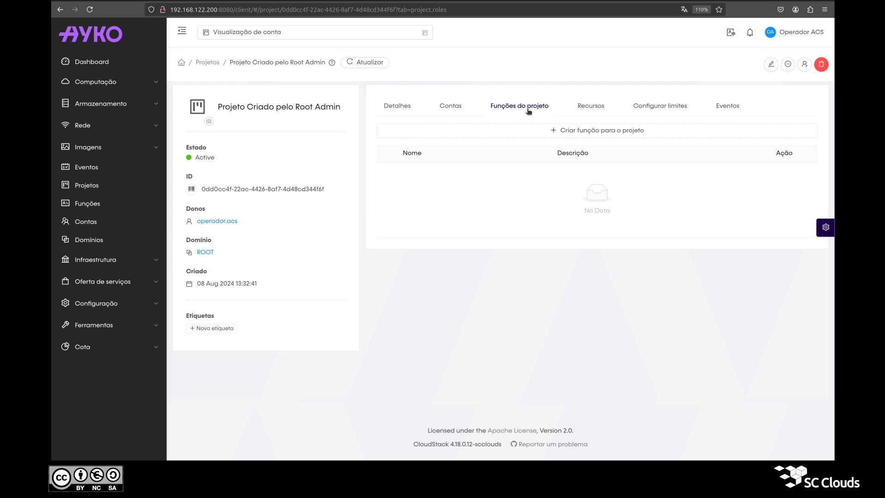
Create the project role 'Role Projeto' with description 'Role Projeto'
left_click(510, 134)
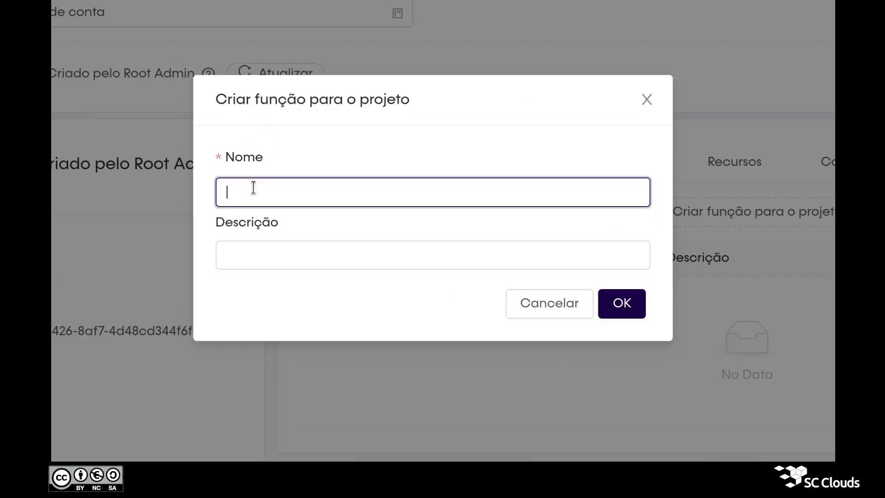
type("Role Projeto")
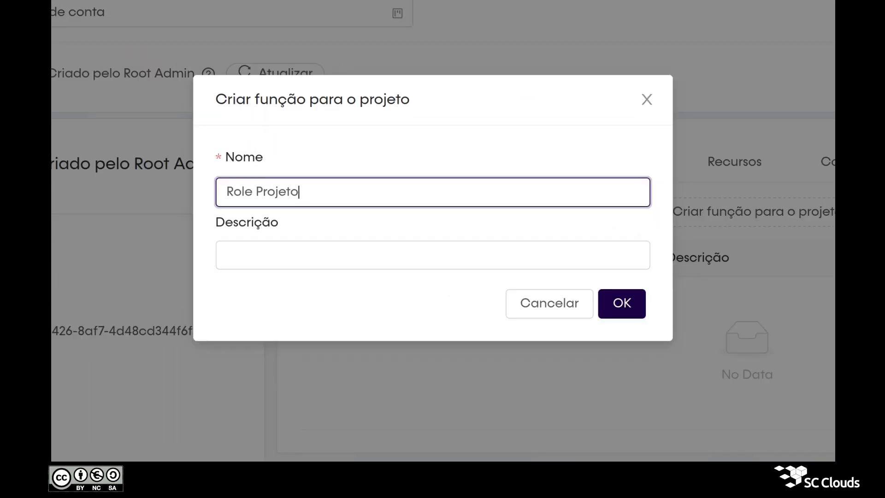
key("Tab")
type("Ro")
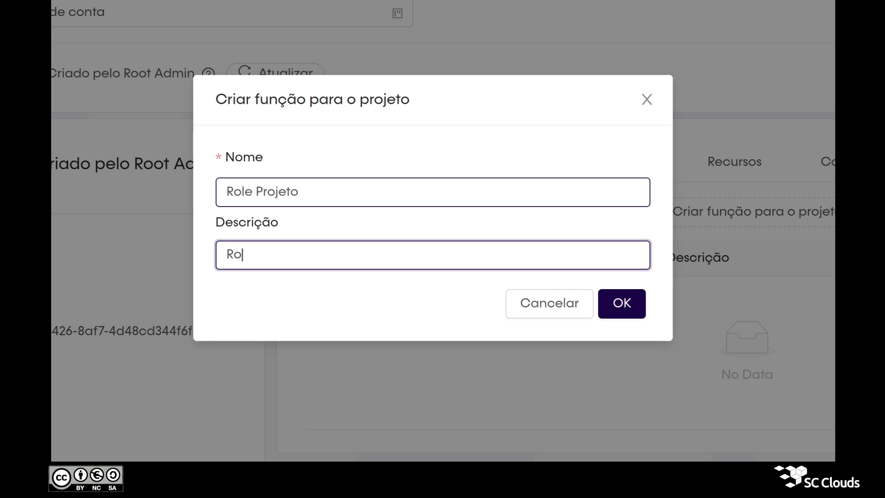
type("le Projeto")
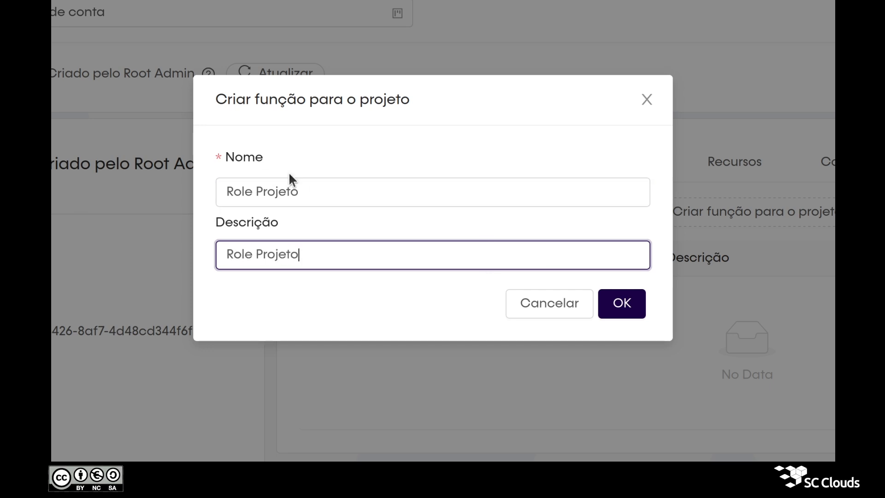
left_click(629, 304)
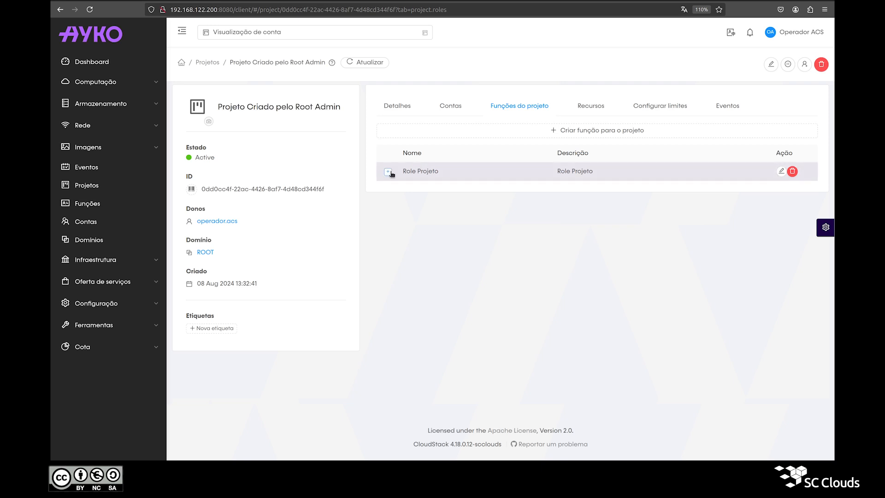
Add an addAnnotation rule with Permitir permission to Role Projeto
left_click(388, 172)
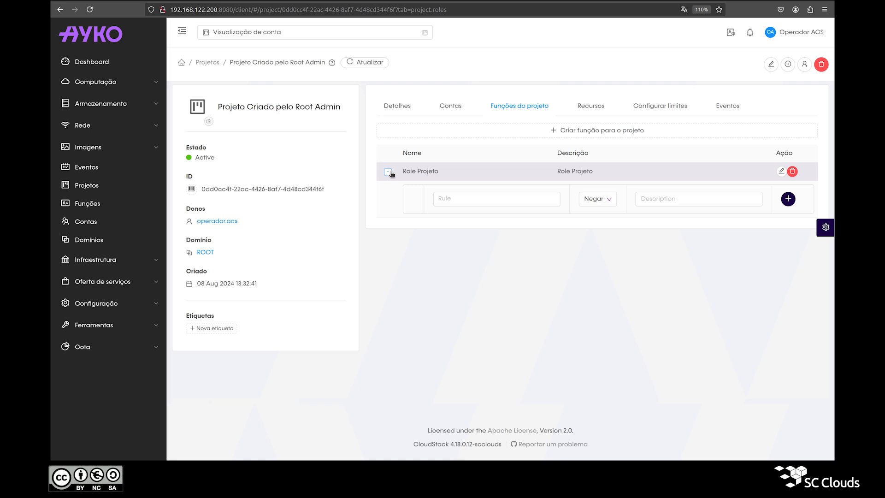
left_click(443, 199)
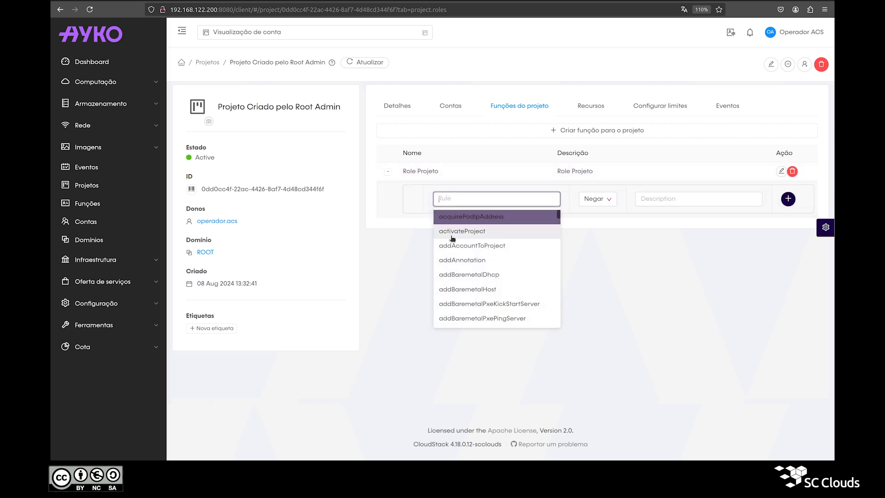
left_click(441, 260)
left_click(608, 200)
left_click(599, 216)
left_click(611, 200)
left_click(594, 228)
left_click(593, 201)
left_click(583, 218)
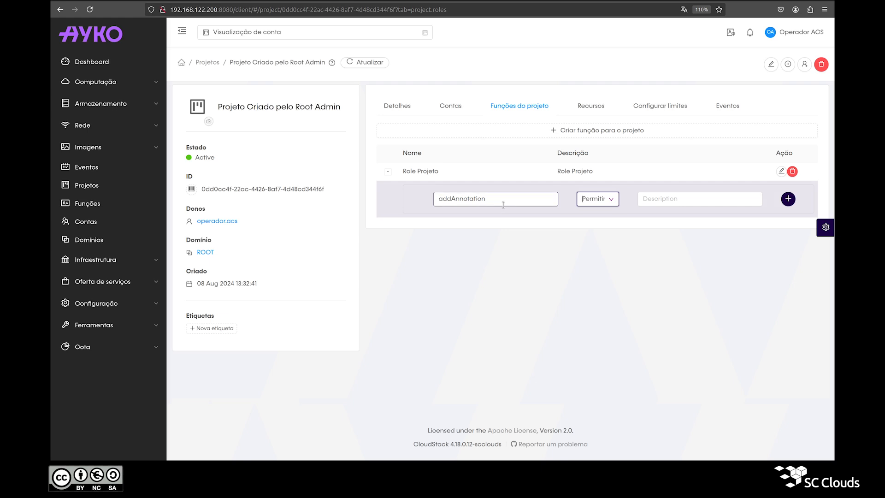
left_click(788, 199)
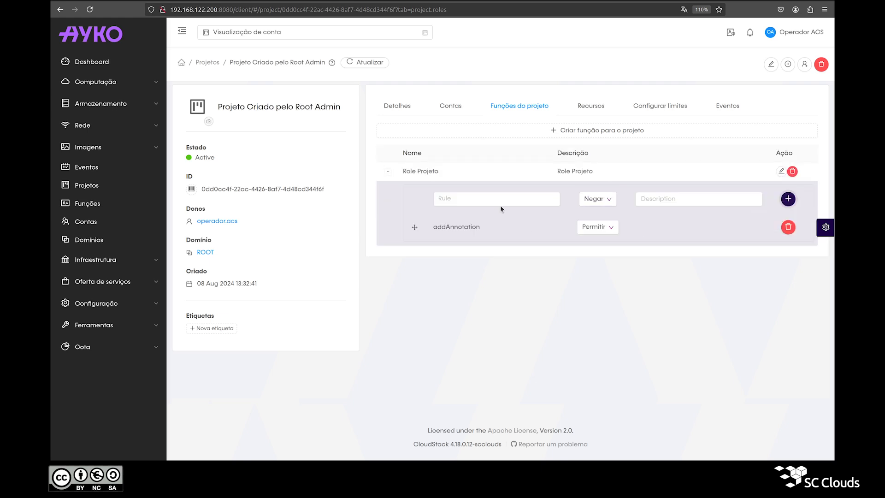
Add a listAnnotations rule as denied to Role Projeto
left_click(444, 199)
type("listAnnotations")
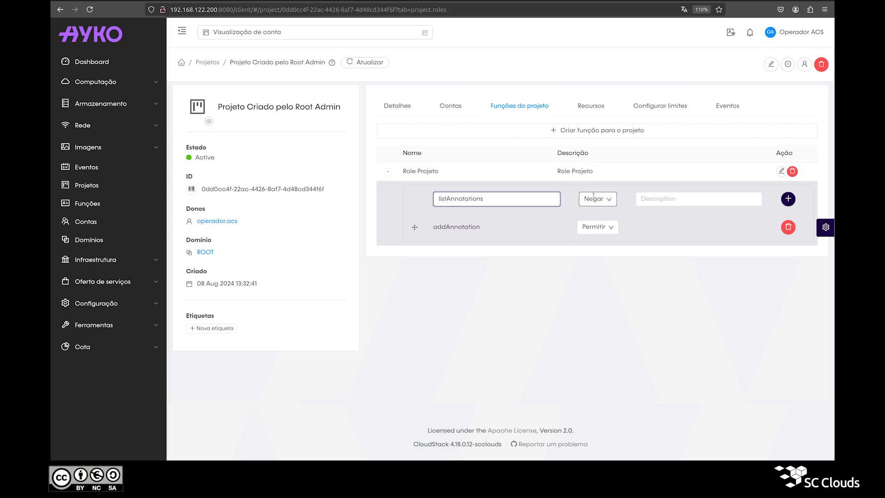
left_click(789, 198)
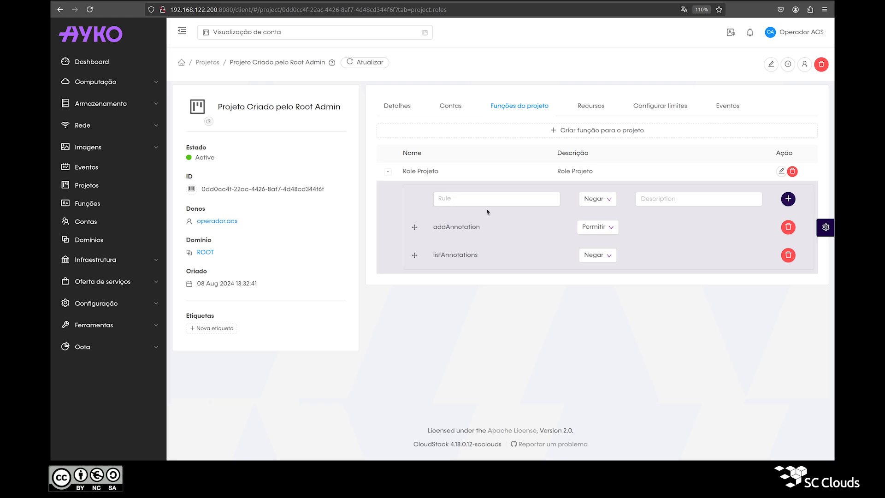
Delete the addAnnotation rule, then delete the whole Role Projeto role
left_click(788, 231)
left_click(807, 200)
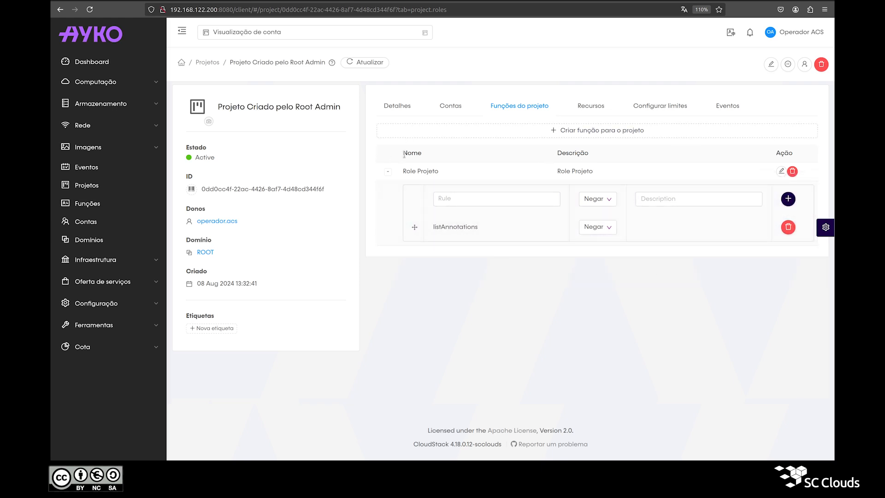
left_click(793, 172)
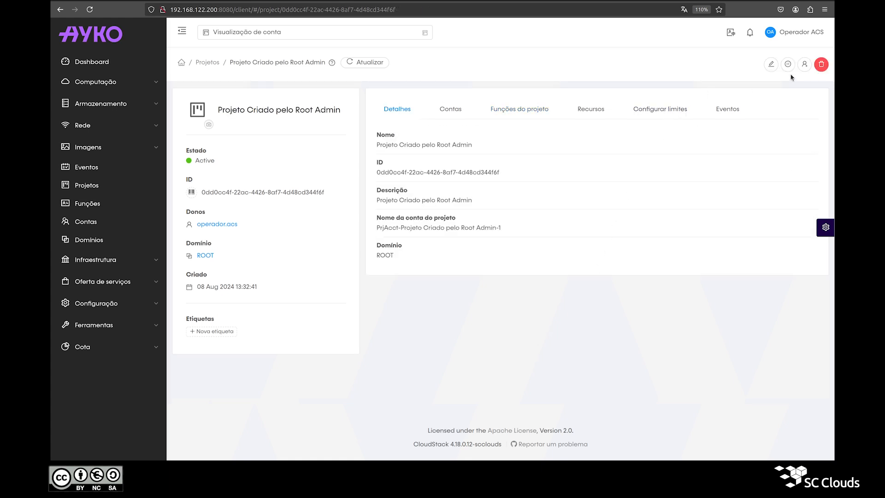
left_click(804, 65)
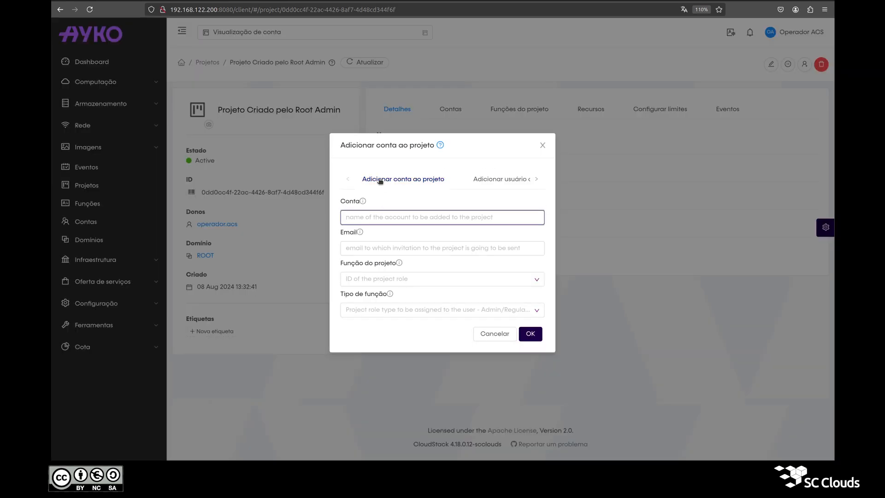
Add the account usuario.acs to the project without a project role
left_click(501, 181)
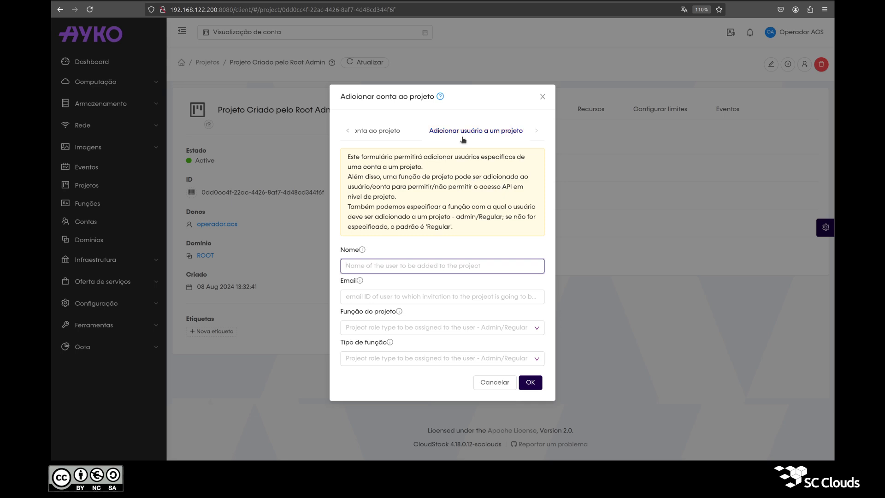
left_click(383, 131)
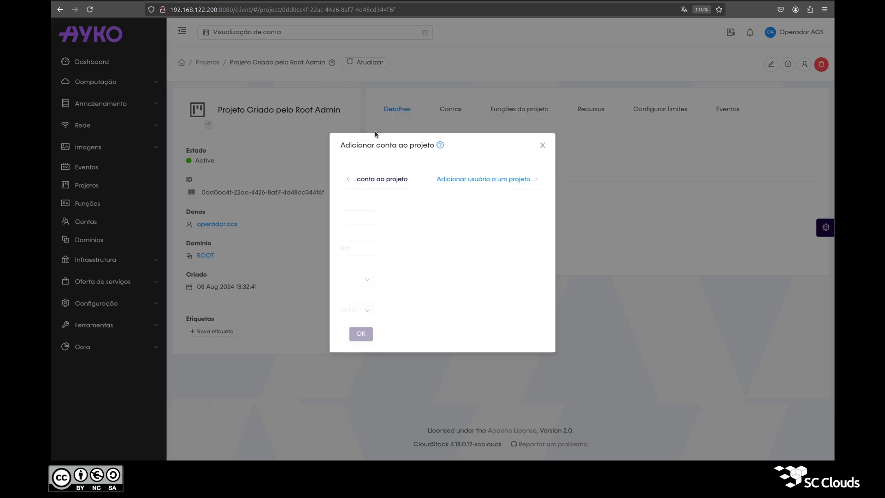
left_click(392, 217)
type("usu")
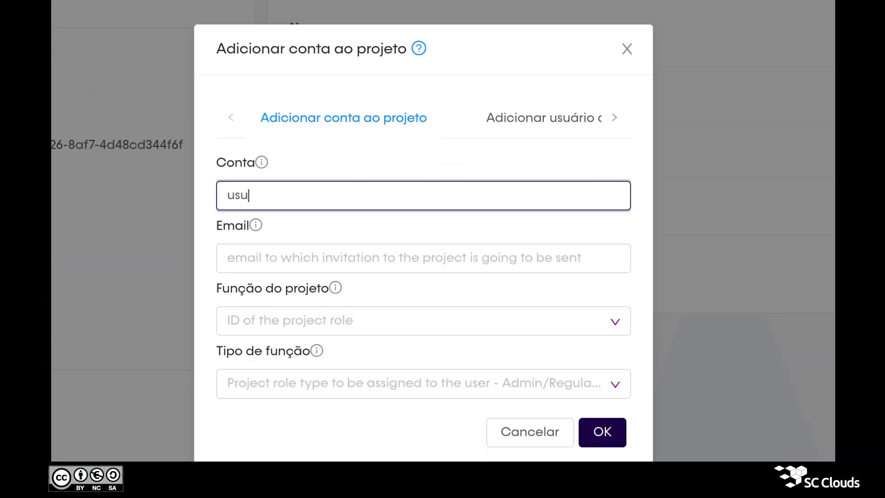
type("ario.acs")
left_click(322, 327)
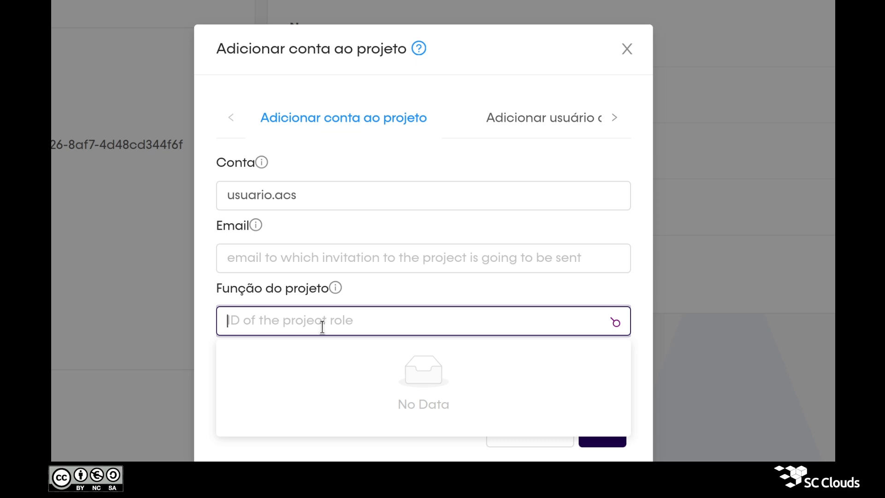
left_click(363, 289)
double_click(337, 197)
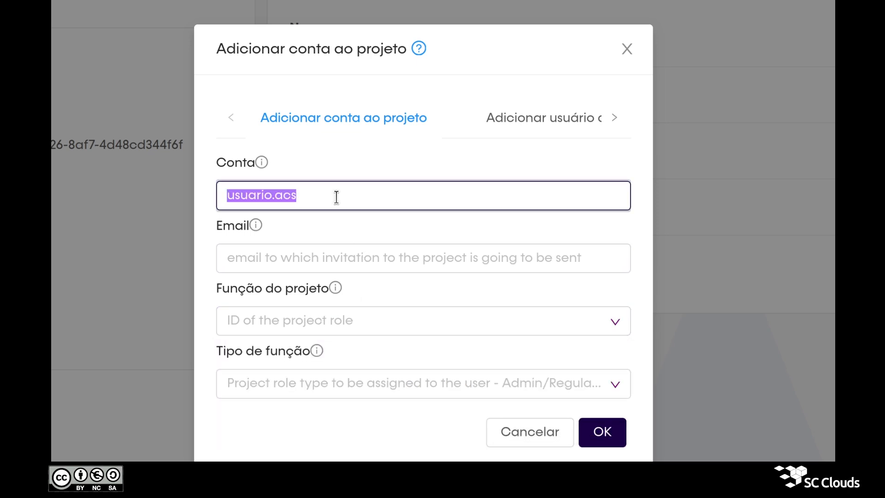
double_click(313, 186)
left_click(319, 167)
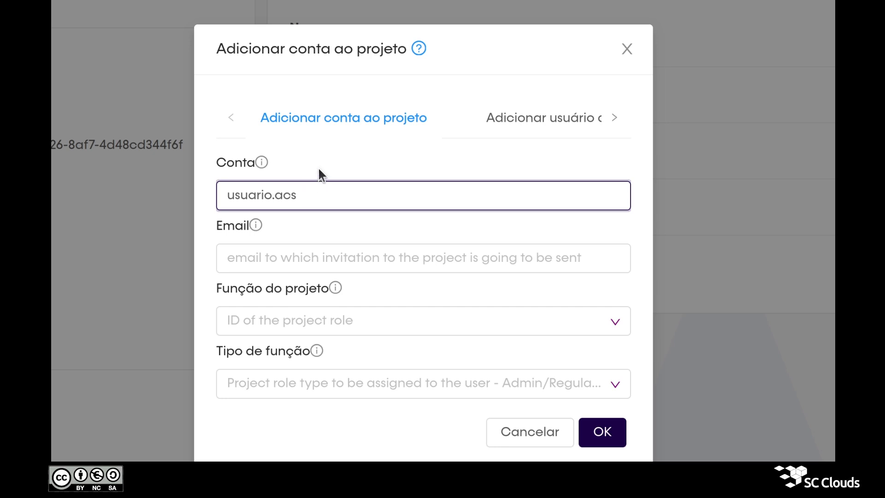
left_click(595, 436)
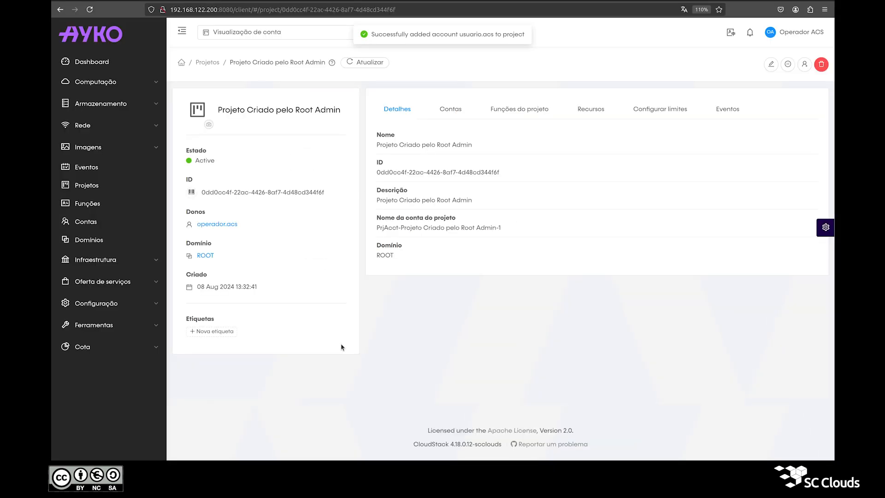
Verify in Contas that usuario.acs is listed with the Regular role type
triple_click(455, 33)
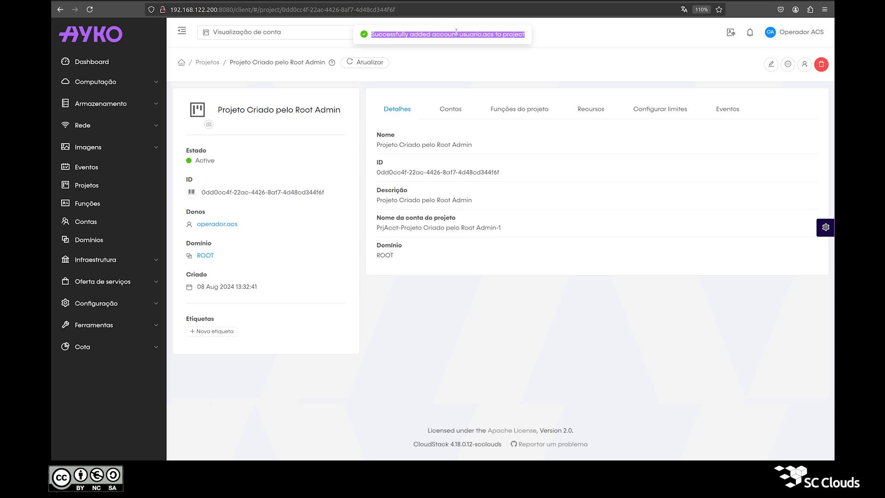
left_click(487, 89)
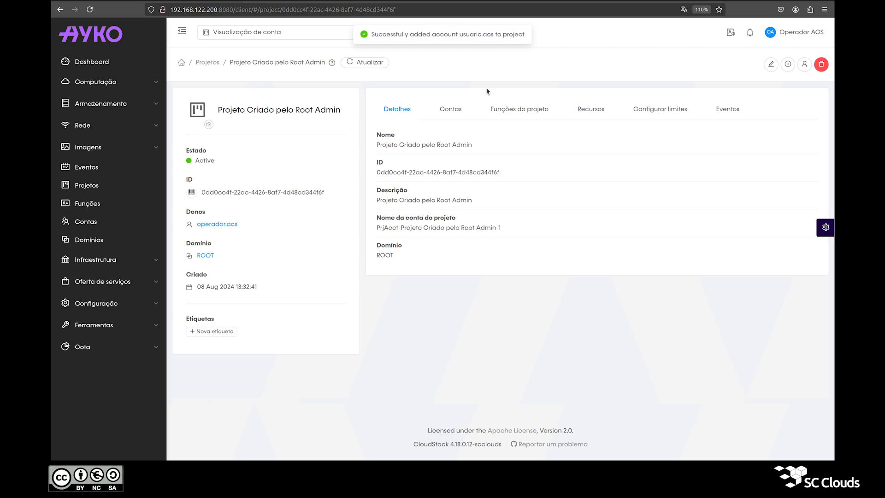
left_click(460, 110)
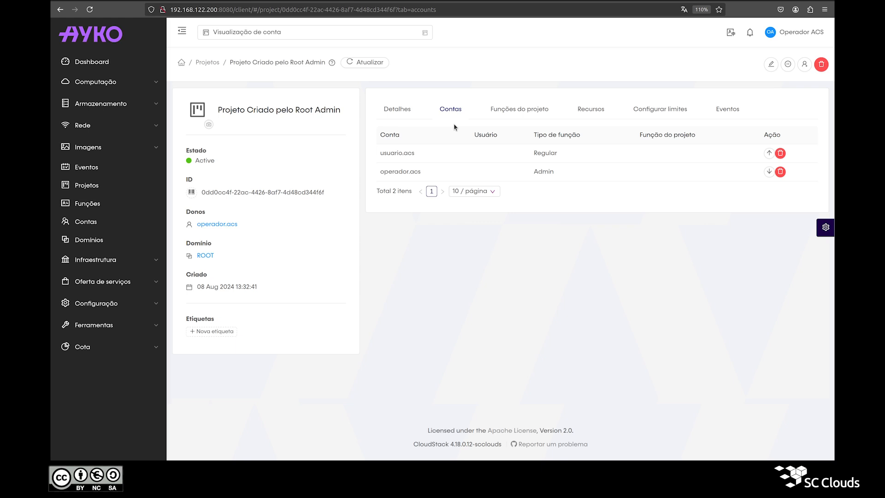
double_click(387, 156)
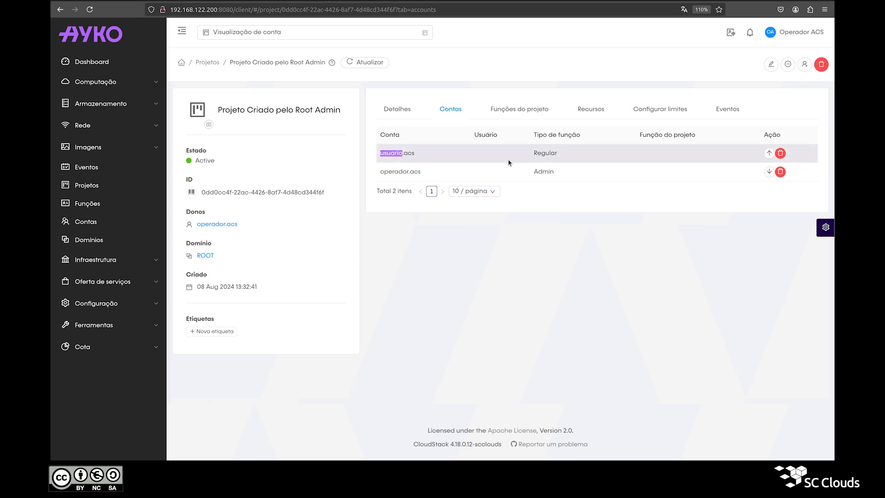
left_click(545, 134)
double_click(543, 154)
Turn on the Project invite required global setting, found by searching project.invite
left_click(81, 310)
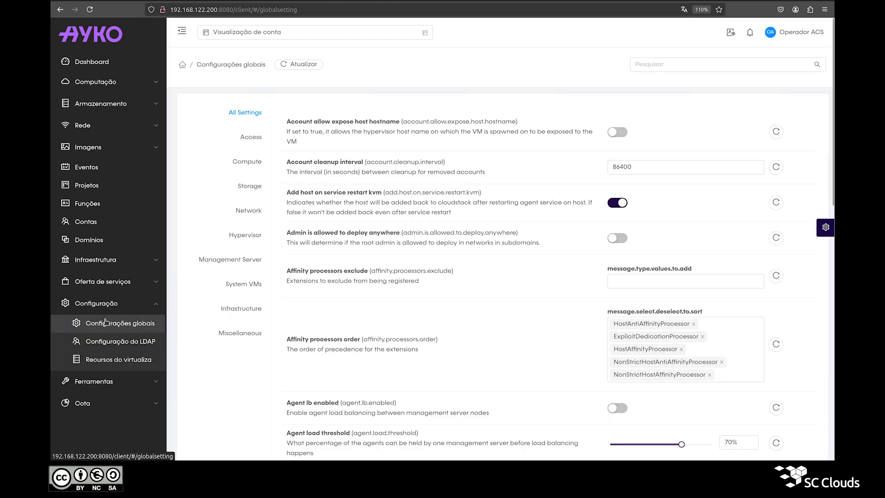
left_click(647, 65)
type("project.invite.")
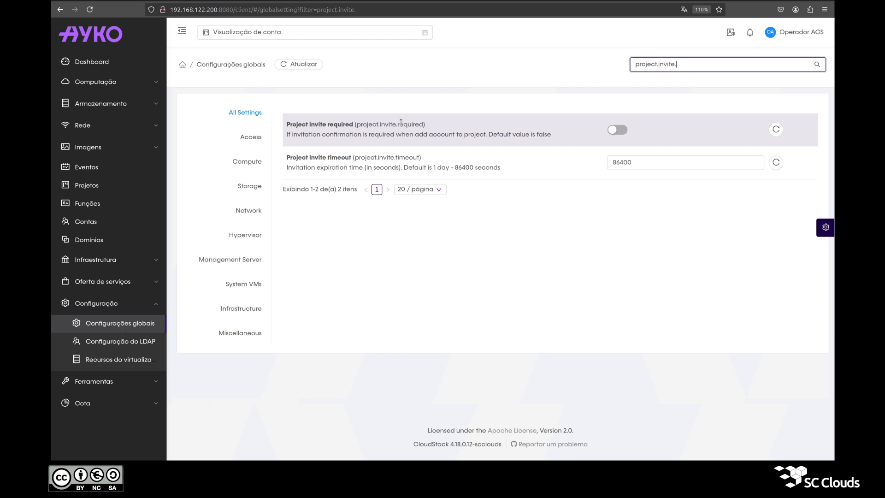
triple_click(401, 123)
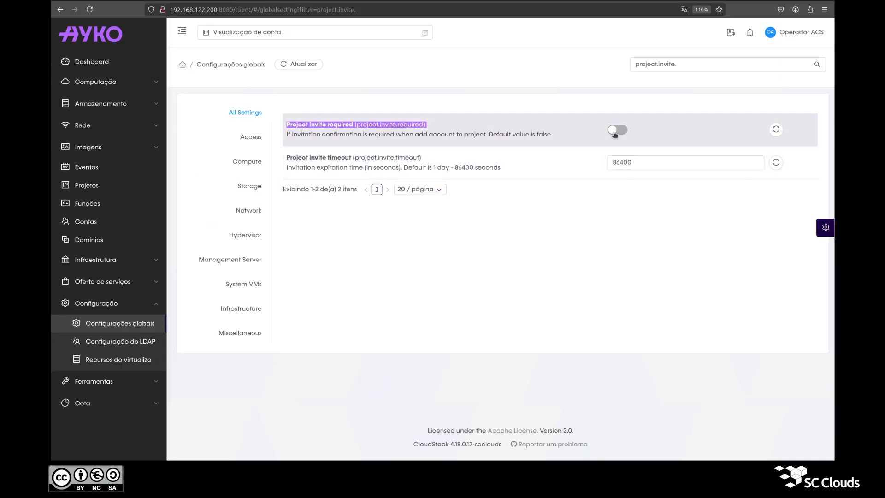
left_click(615, 132)
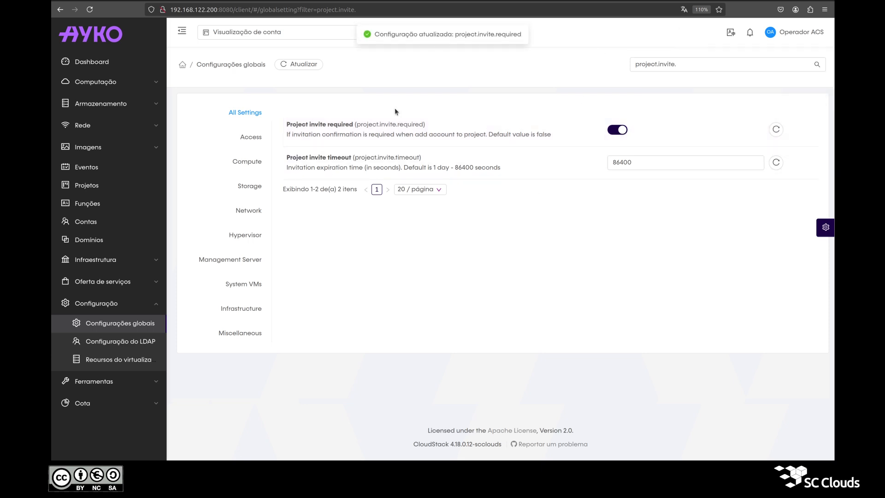
left_click_drag(355, 157, 378, 158)
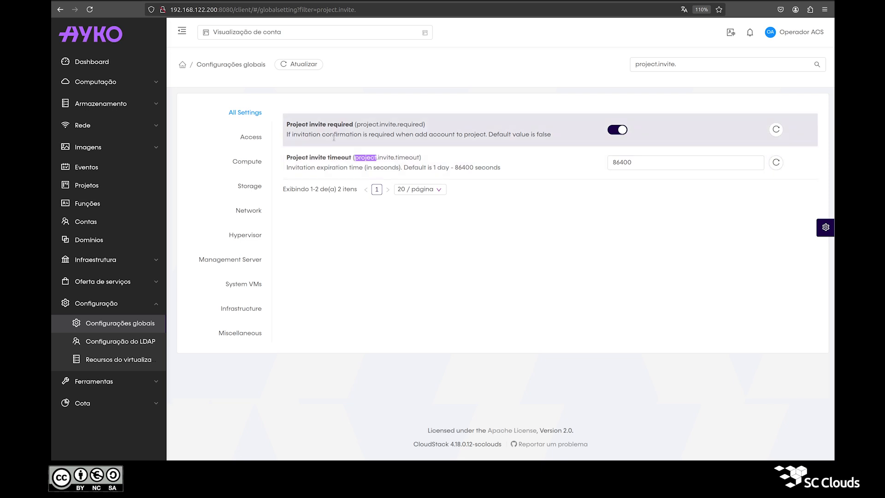
Review the project.email.sender and project.smtp settings, showing port 465 with auth off
left_click(685, 68)
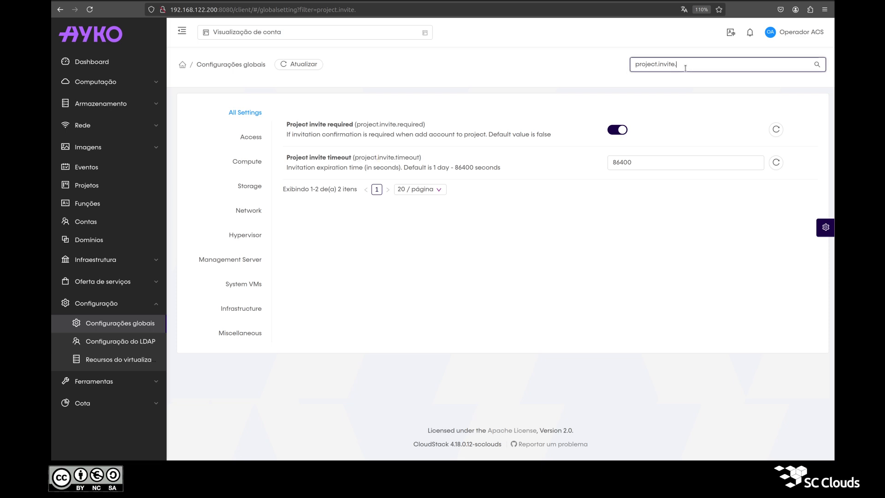
key("ctrl+shift+Left")
type("email")
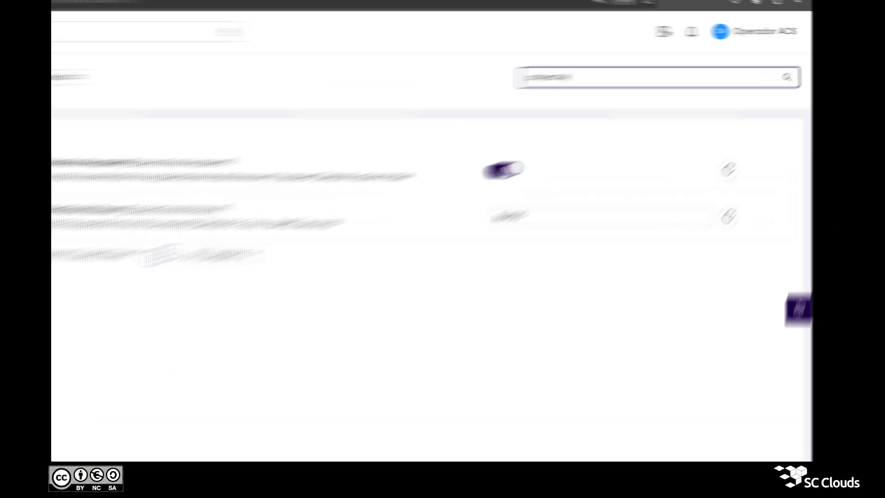
type(".sende")
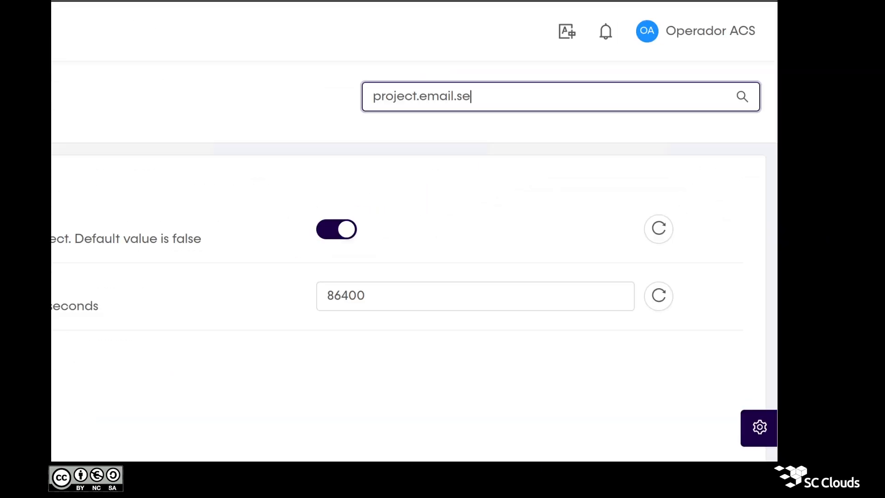
type("r")
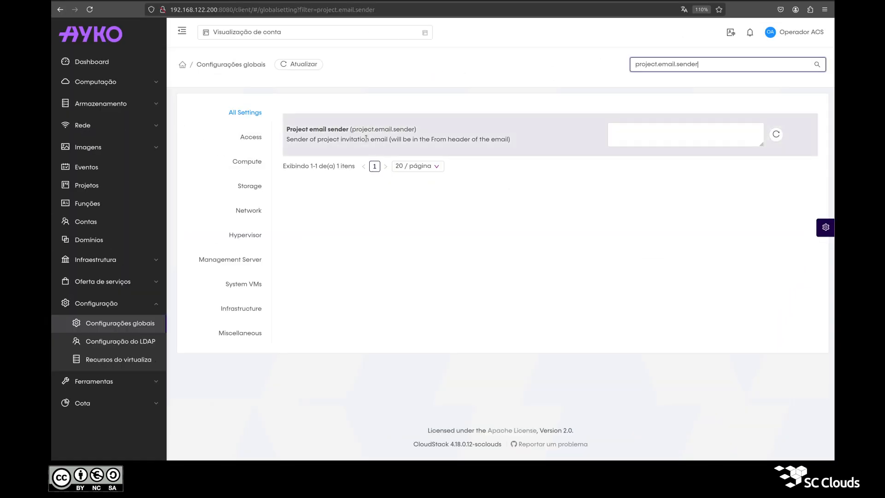
triple_click(366, 138)
left_click(367, 139)
double_click(375, 140)
double_click(360, 140)
left_click(741, 66)
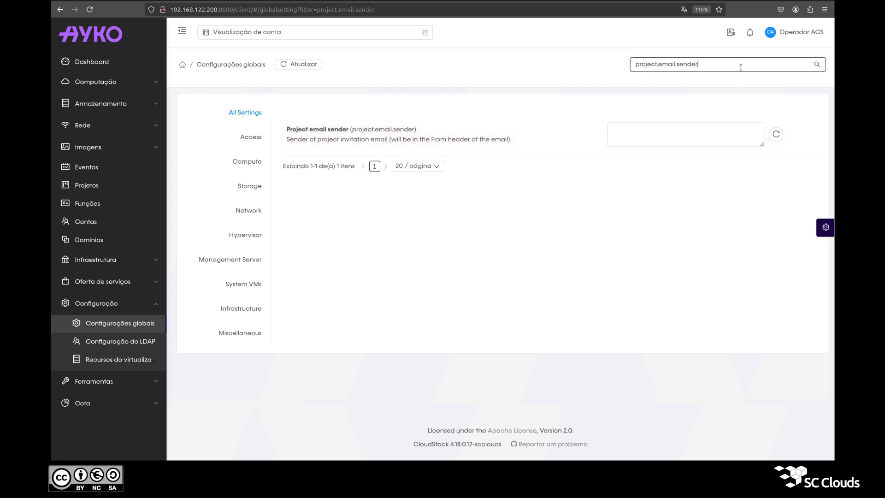
key("ctrl+shift+Left")
key("ctrl+shift+Left")
type("smtp.")
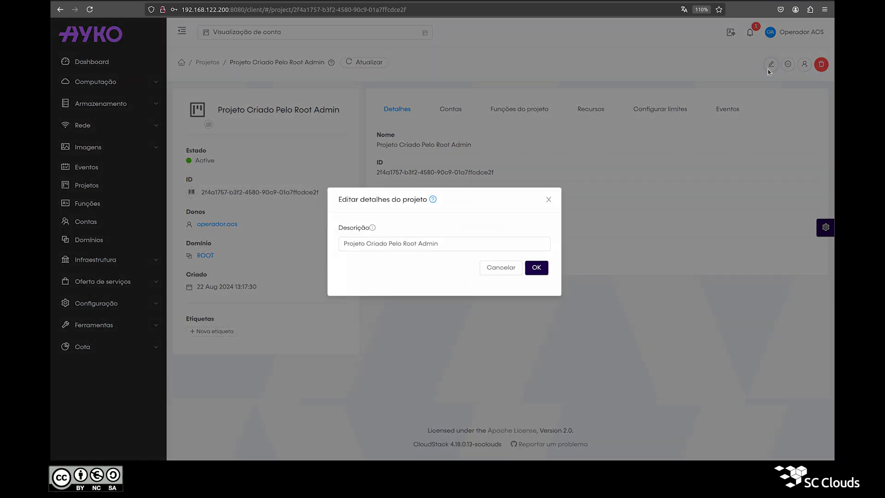
Suspend the project Projeto Criado Pelo Root Admin and confirm with OK
left_click(771, 65)
left_click(553, 208)
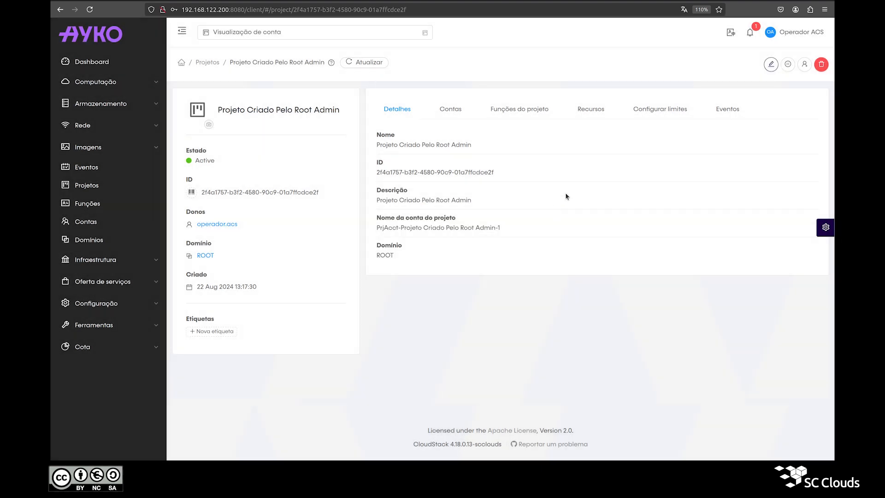
left_click(785, 68)
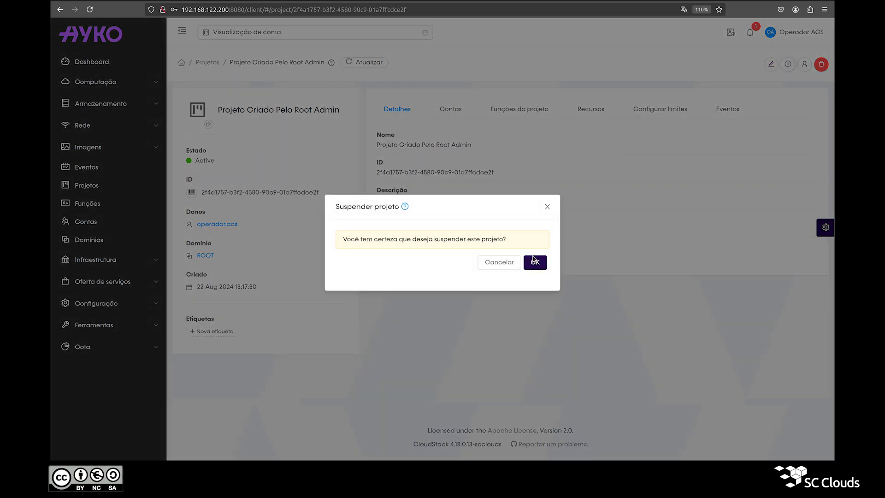
left_click(534, 261)
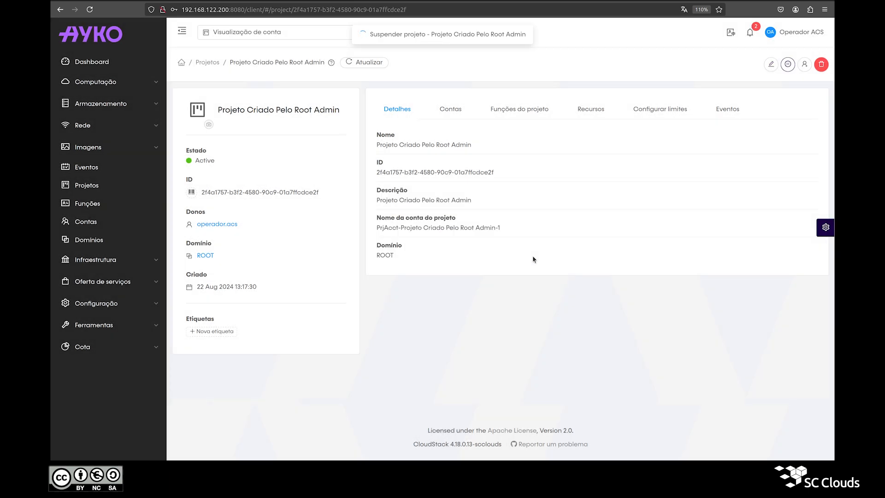
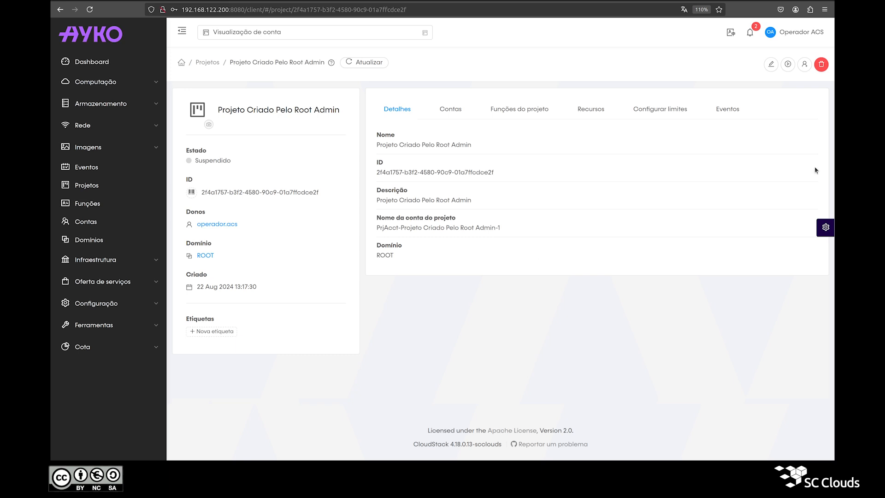
Reactivate the suspended project Projeto Criado Pelo Root Admin and confirm with OK
left_click(787, 66)
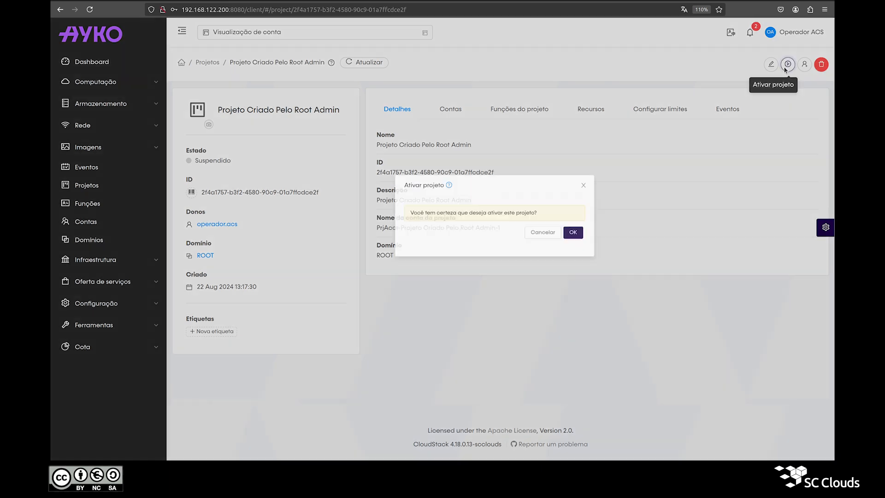
left_click(534, 263)
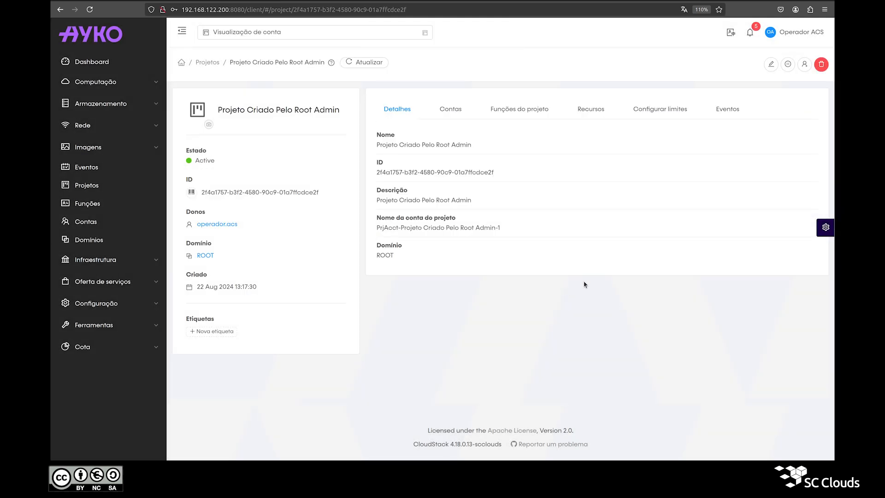
left_click(821, 65)
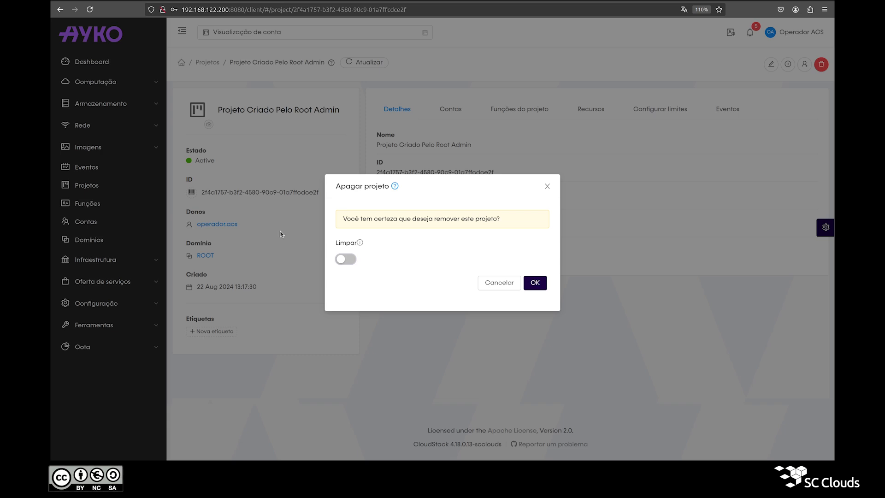
left_click(342, 260)
left_click(341, 260)
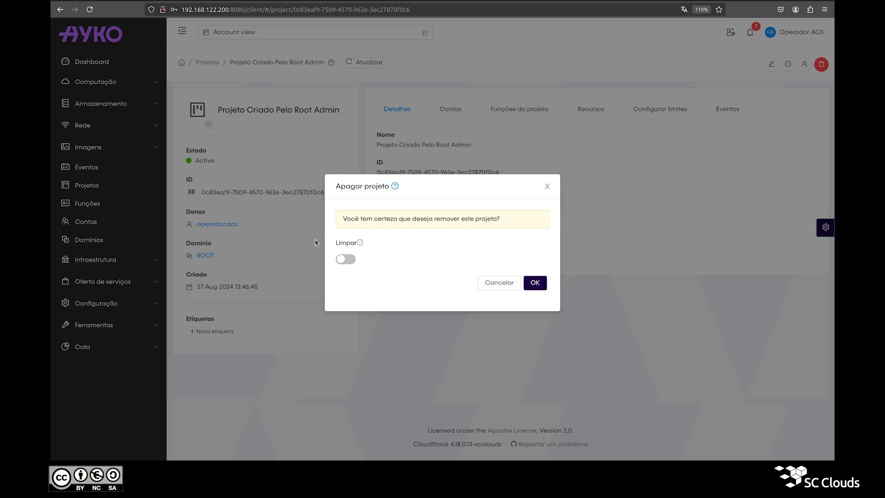
left_click(544, 186)
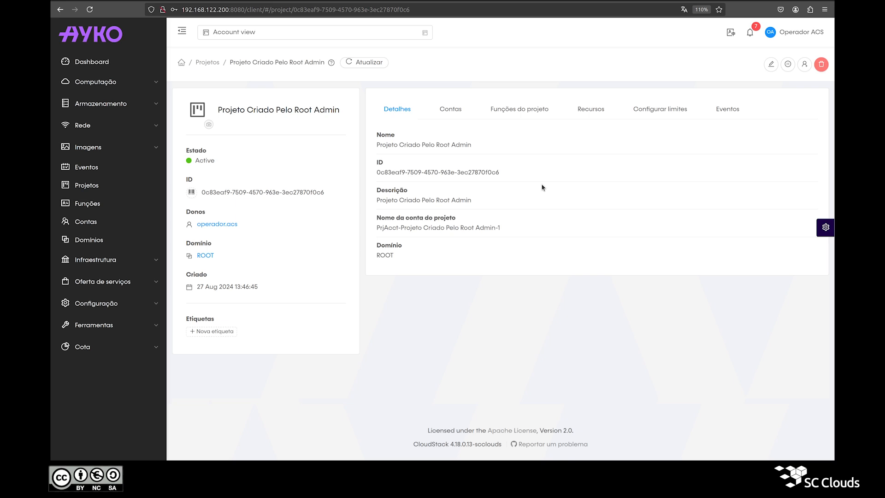
Check the guest networks list under Rede, then return to the Projects list
left_click(83, 131)
left_click(103, 145)
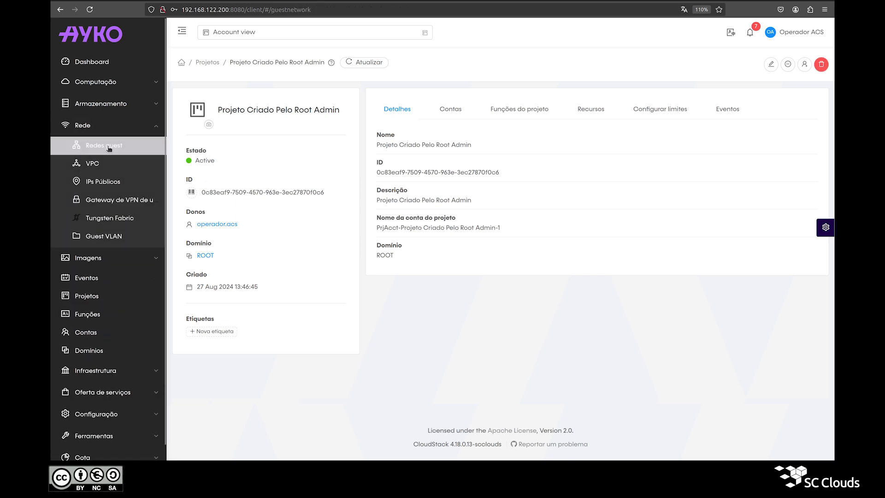
left_click(77, 299)
Try deleting Projeto Criado Pelo Root Admin without cleanup, then dismiss the error about its remaining network
left_click(239, 124)
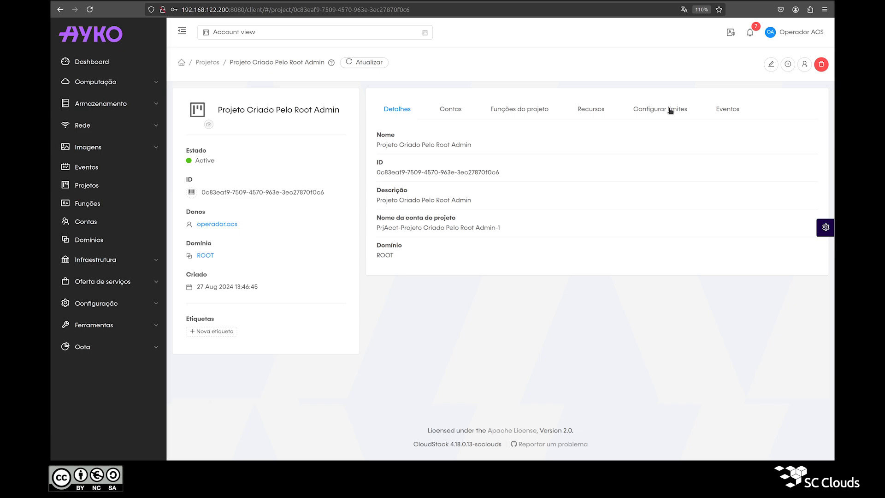
left_click(822, 64)
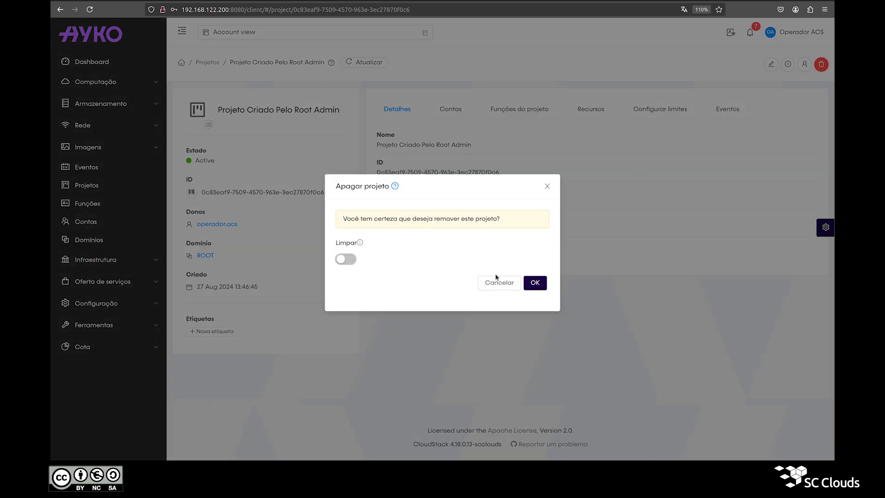
left_click(535, 283)
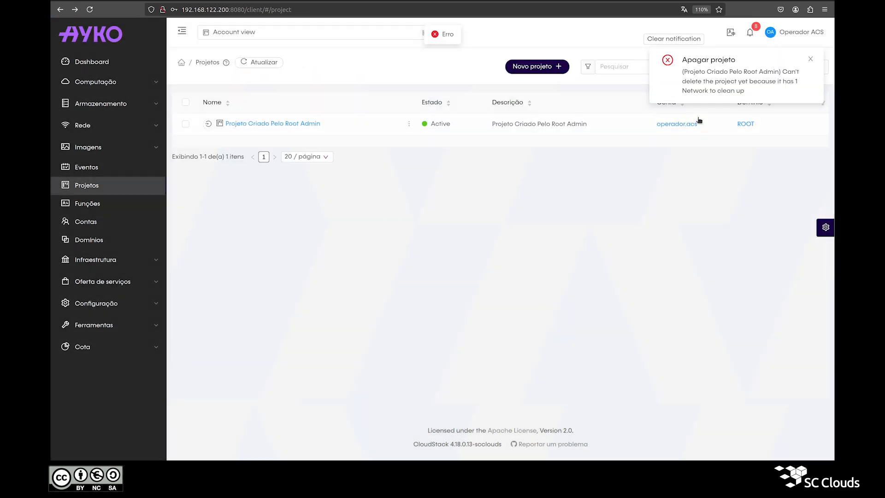
triple_click(707, 85)
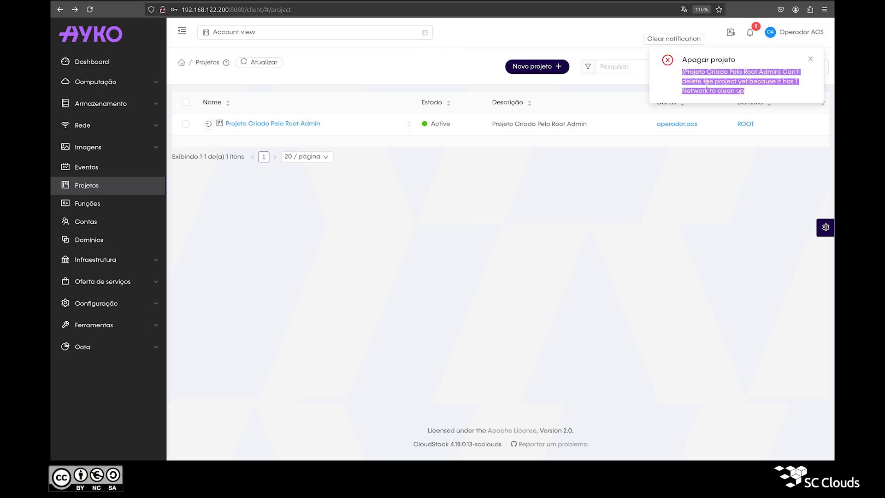
left_click(686, 42)
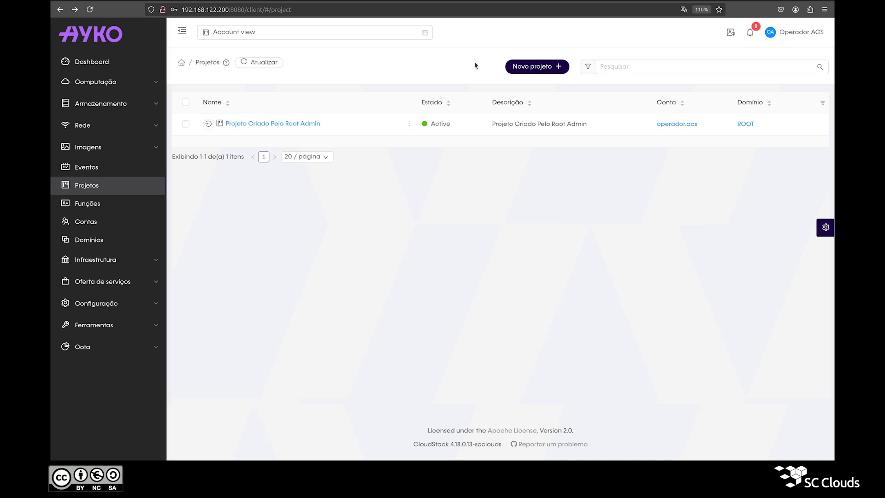
Delete Projeto Criado Pelo Root Admin again with the Limpar cleanup option switched on
left_click(277, 124)
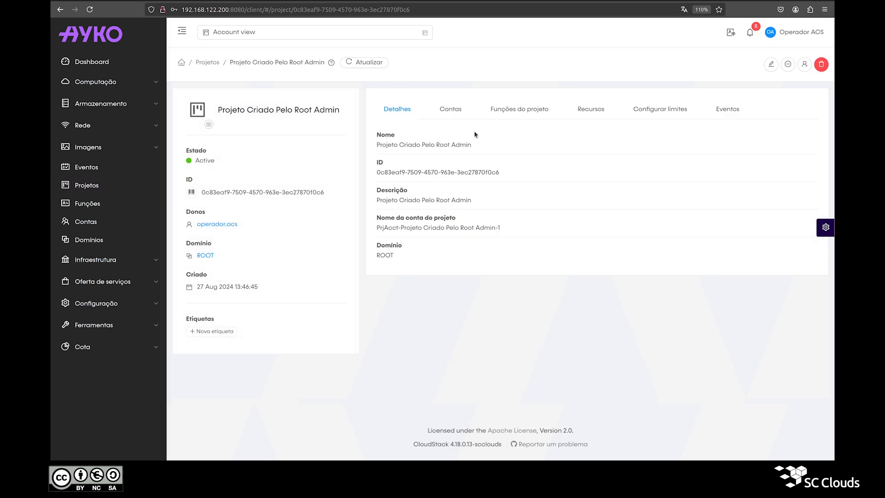
left_click(821, 64)
left_click(346, 259)
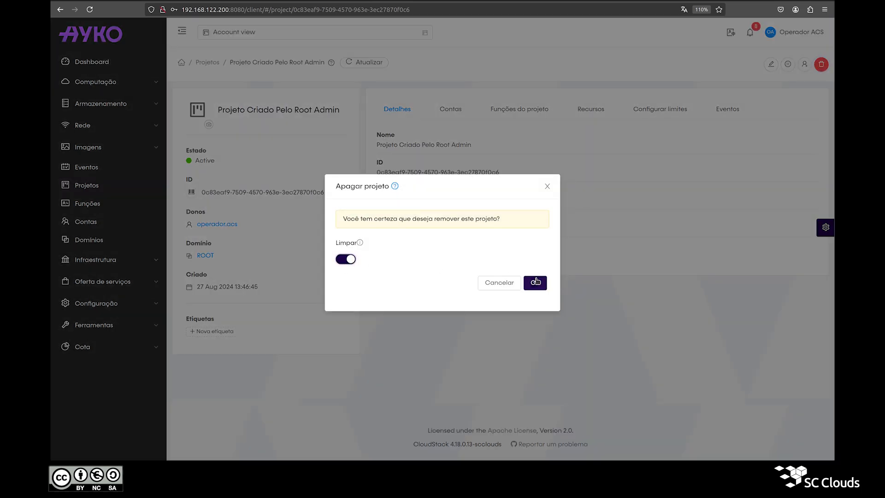
left_click(536, 283)
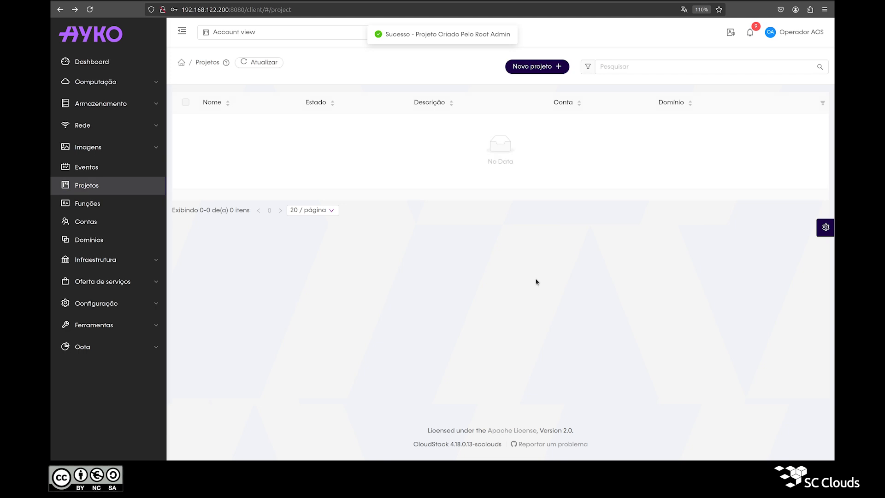